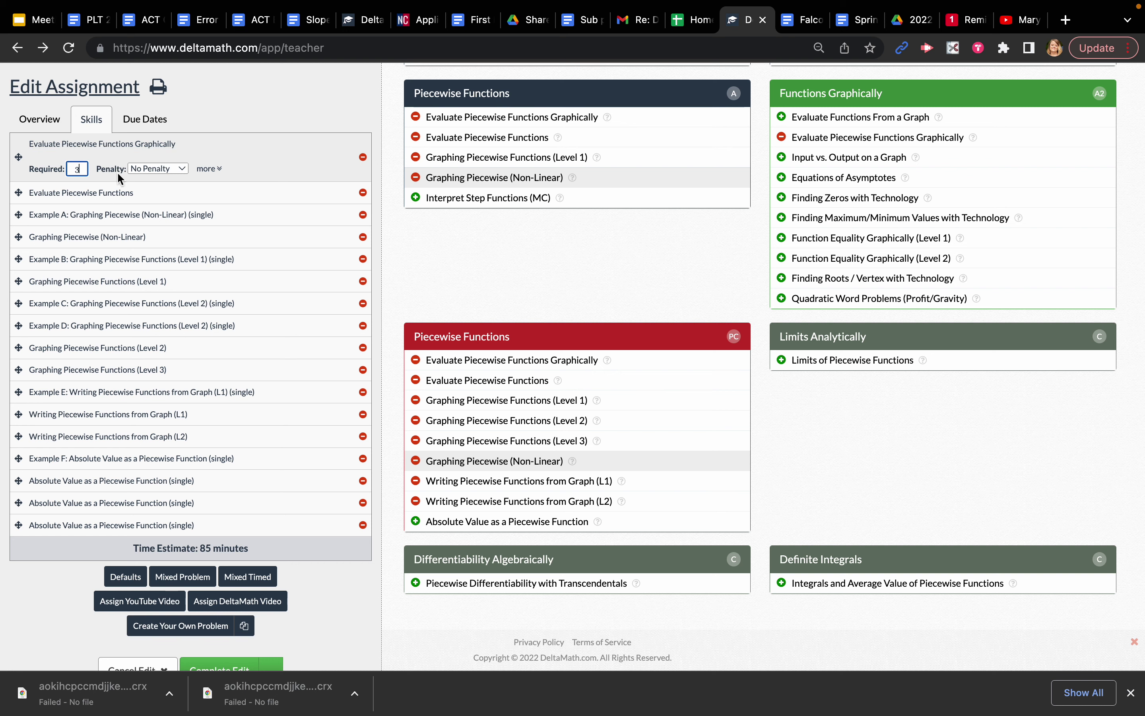
Preview the Evaluate Piecewise Functions problems, then open the Example A Graphing Piecewise (Non-Linear) problem.
click(126, 143)
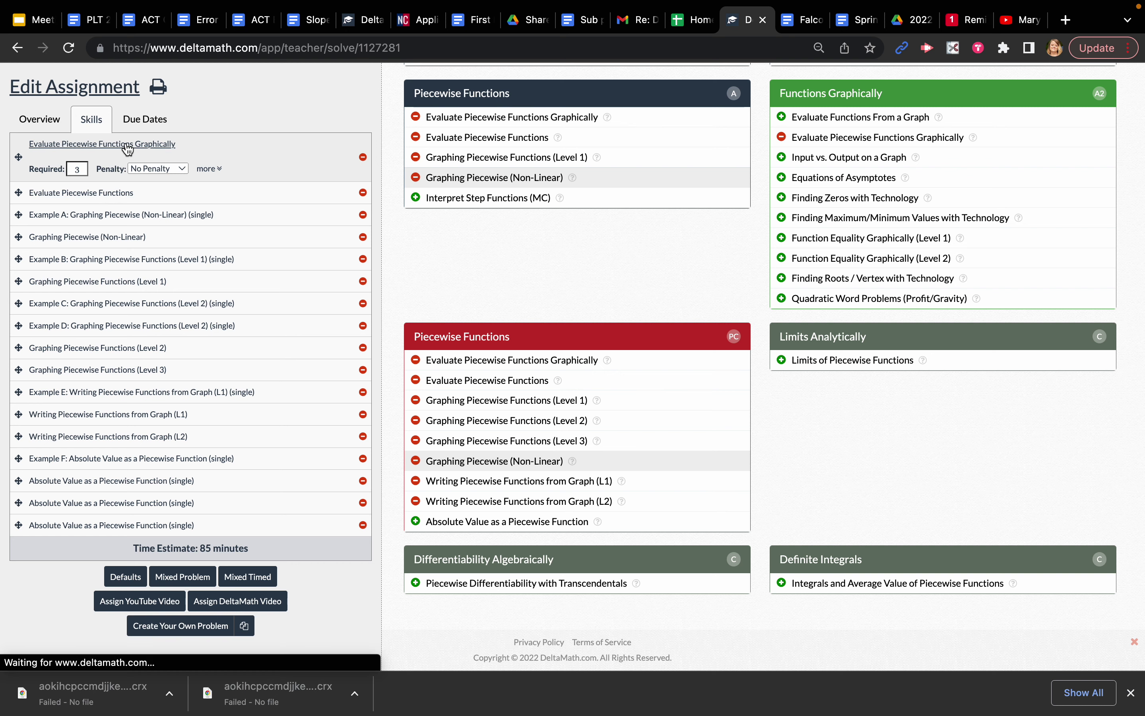
click(231, 126)
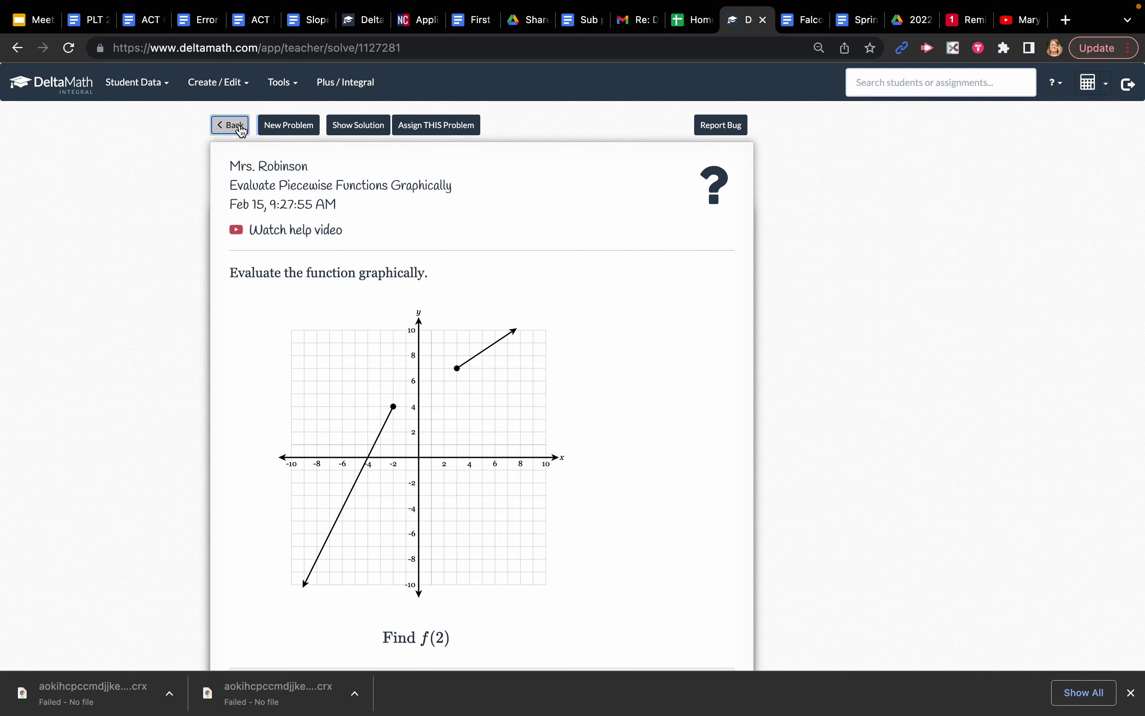
click(83, 193)
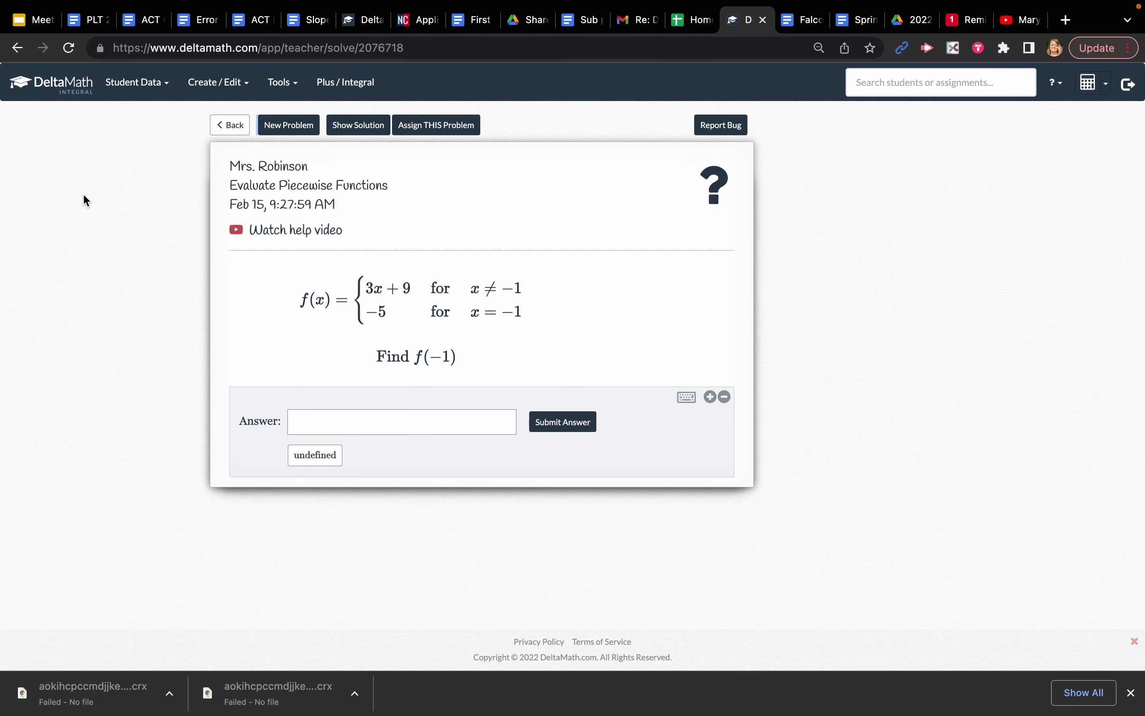
click(235, 127)
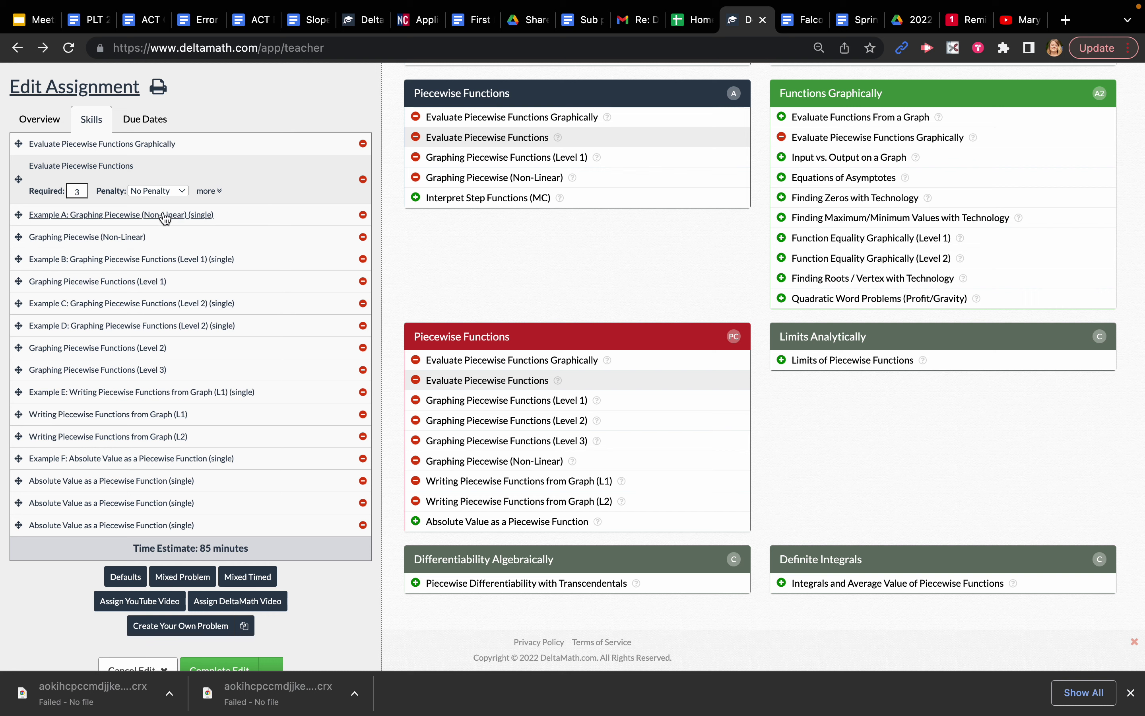
click(105, 165)
click(230, 124)
click(271, 223)
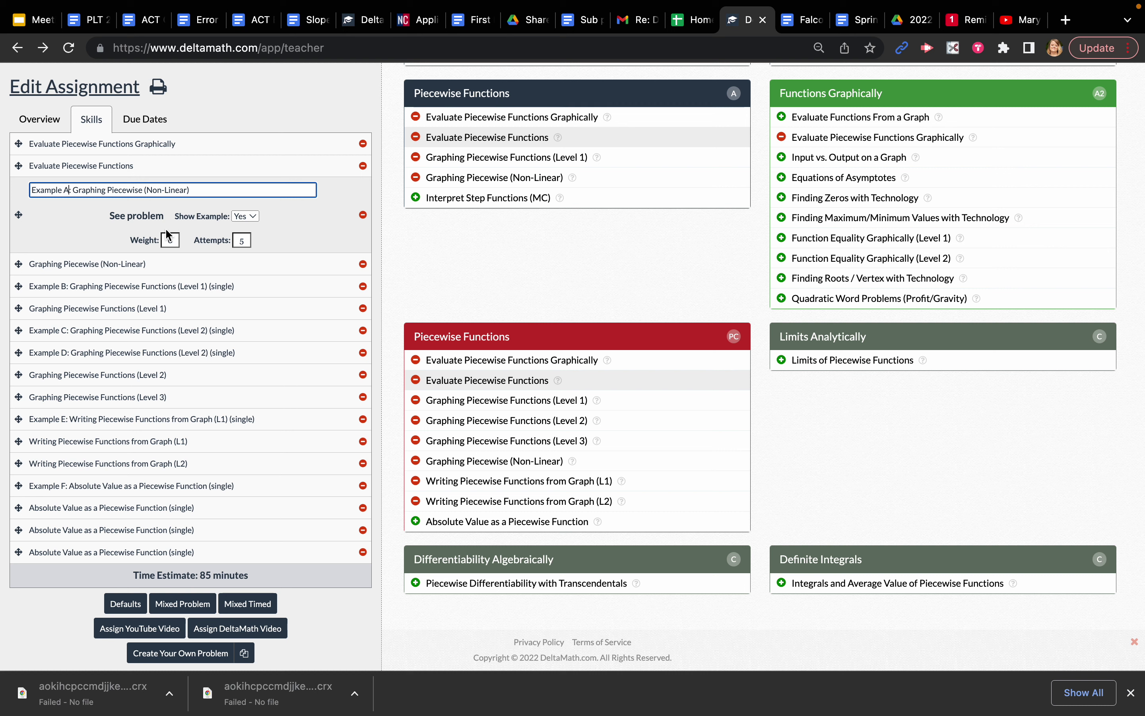
click(139, 217)
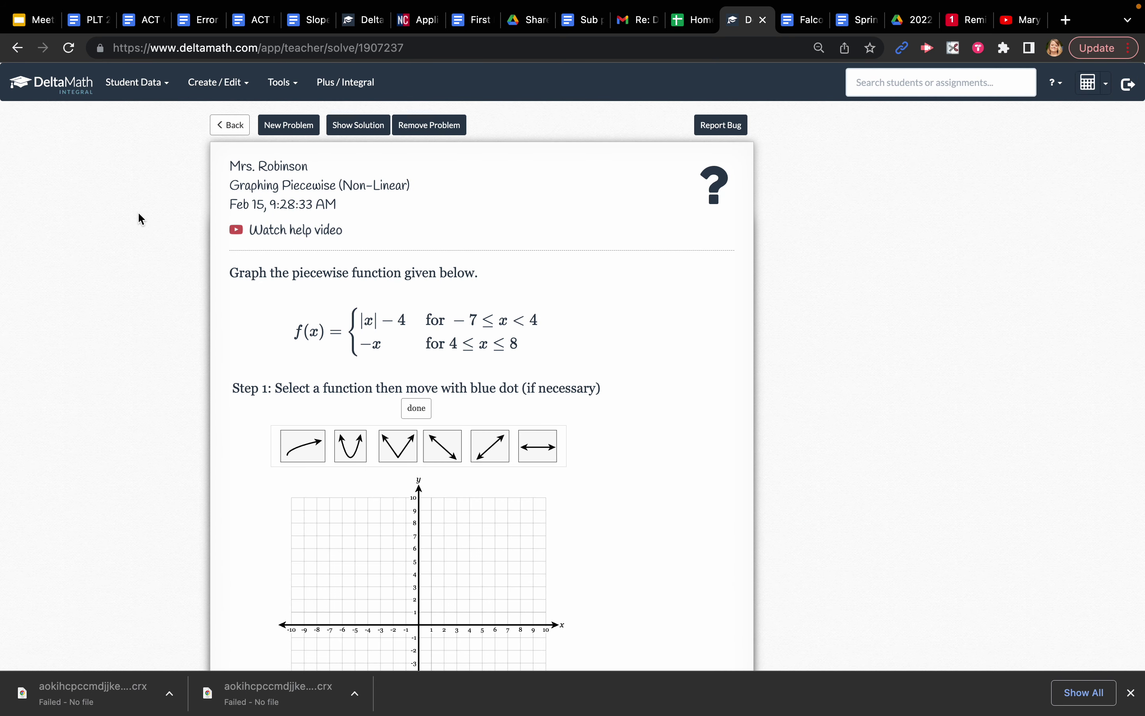
Place an absolute-value V graph with its vertex moved to (0, −4) for |x|−4.
scroll(236, 550, down, 3)
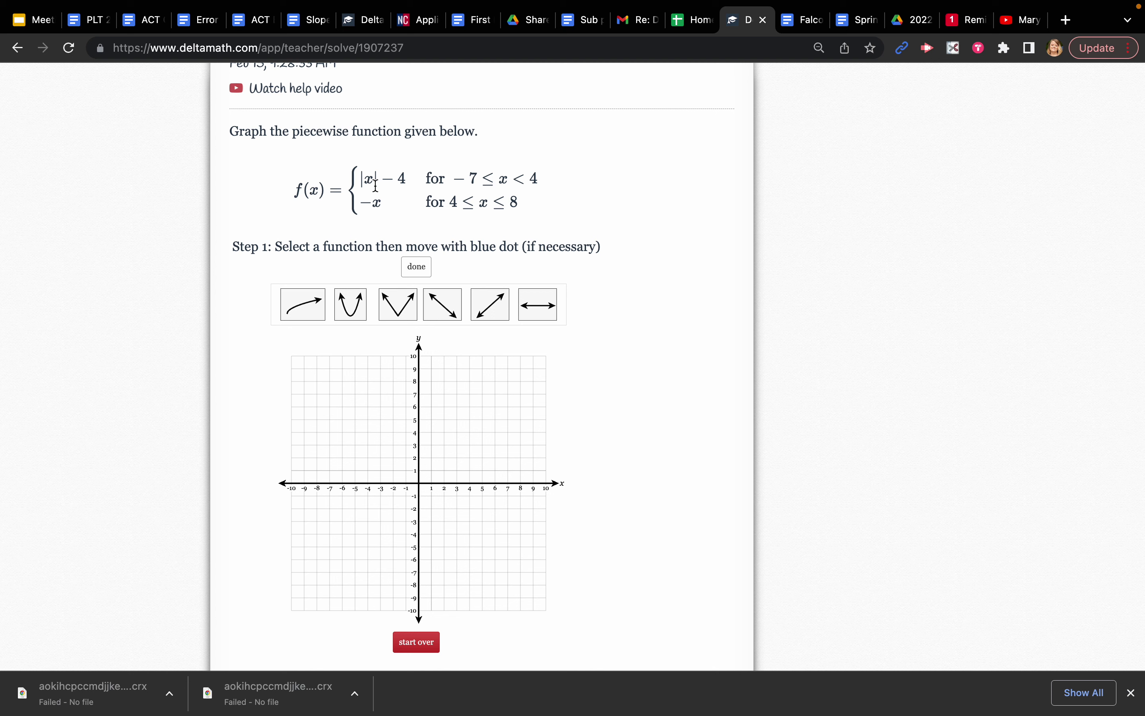
click(396, 306)
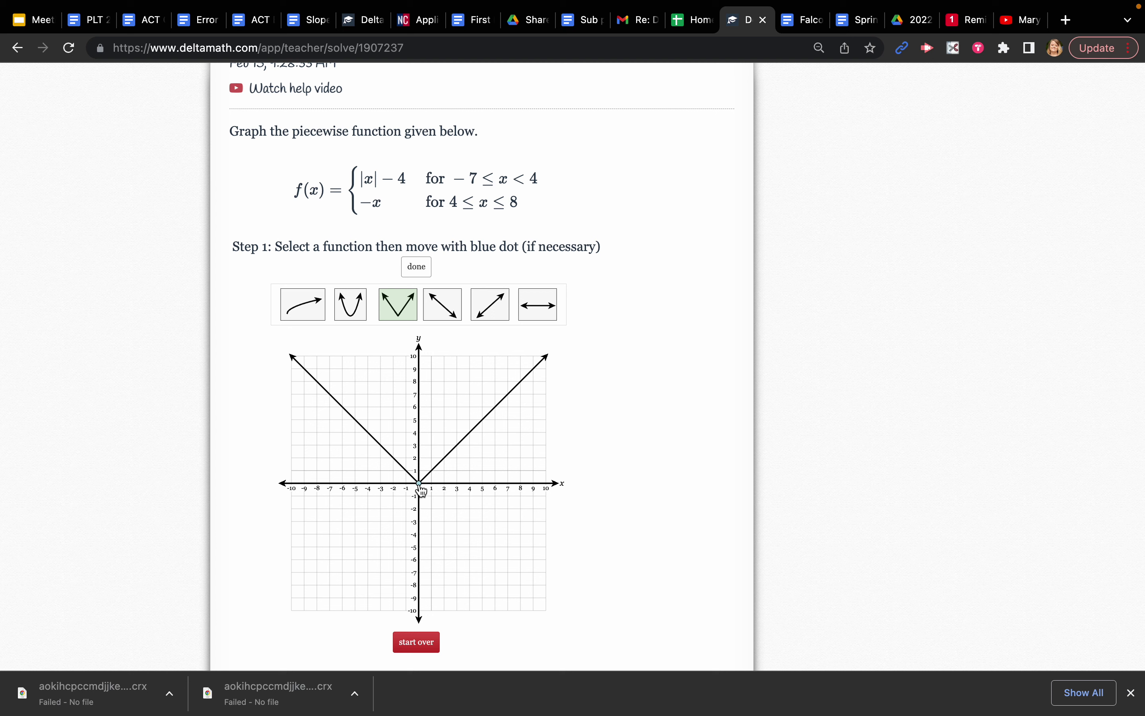
drag(419, 484, 419, 535)
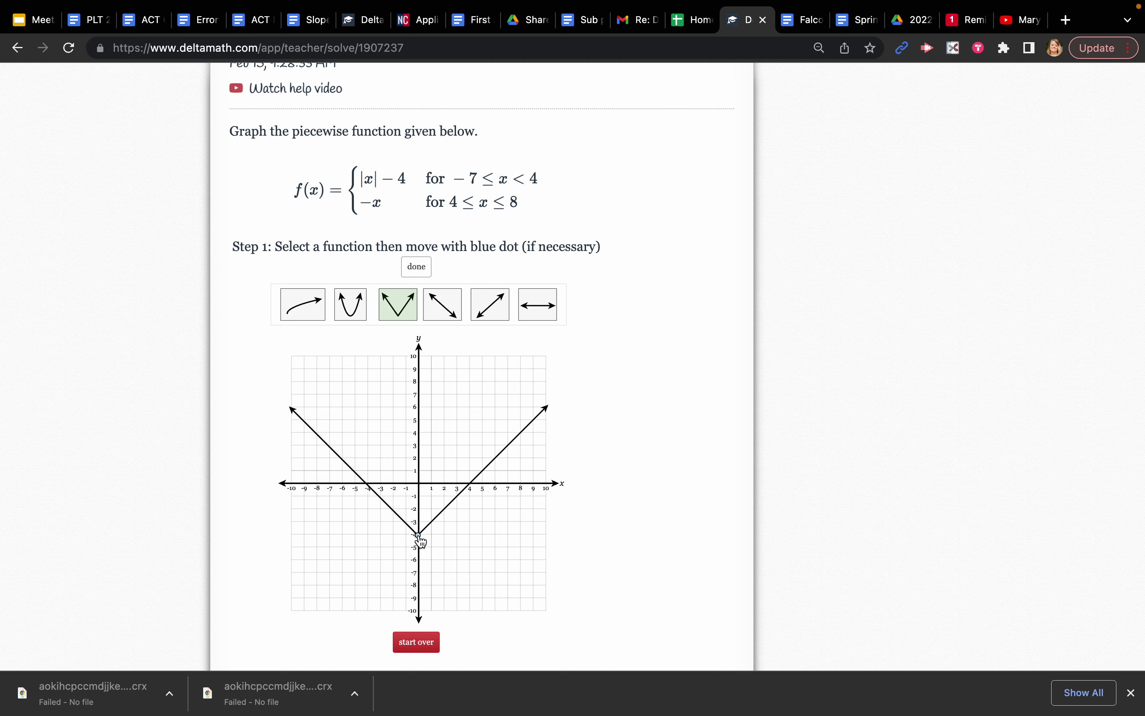
drag(421, 538, 419, 538)
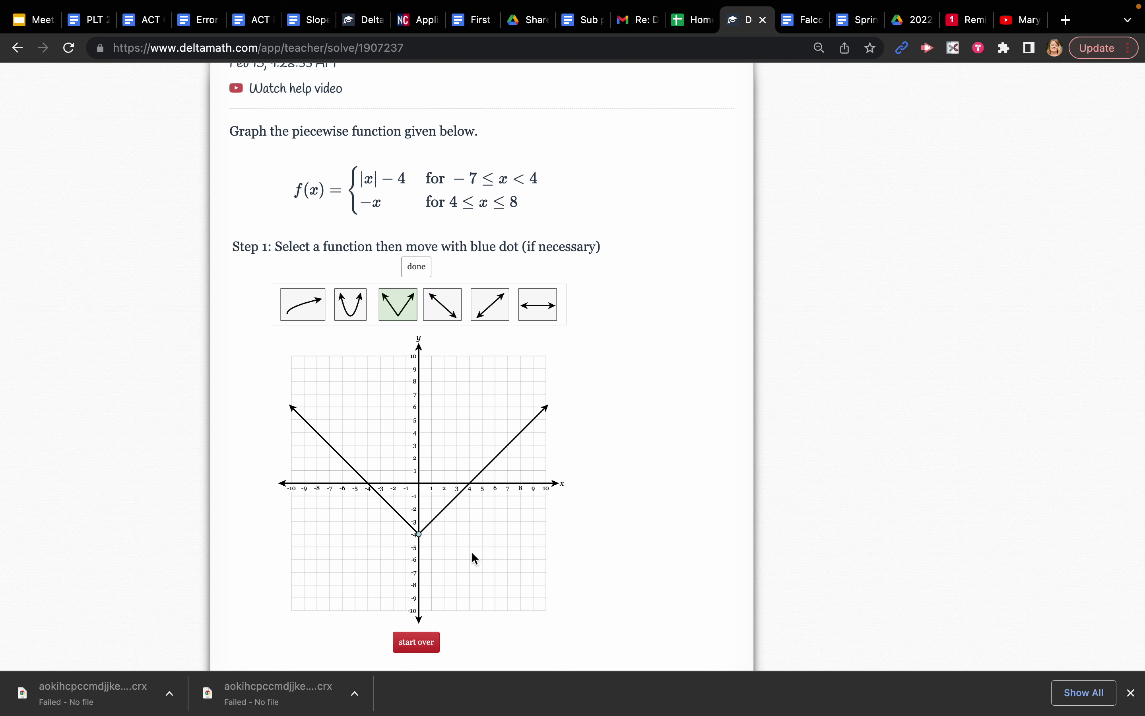
click(416, 266)
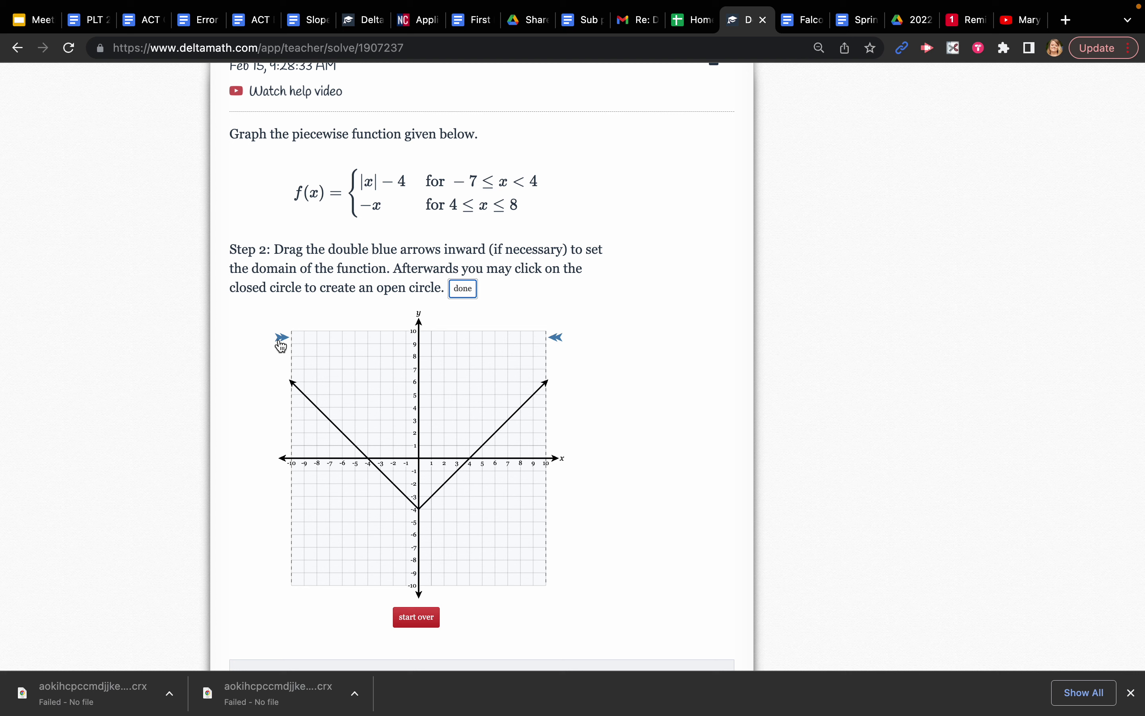
Restrict |x|−4 to run from a closed point at x=−7 to an open point at x=4.
drag(283, 345, 332, 345)
drag(557, 343, 476, 351)
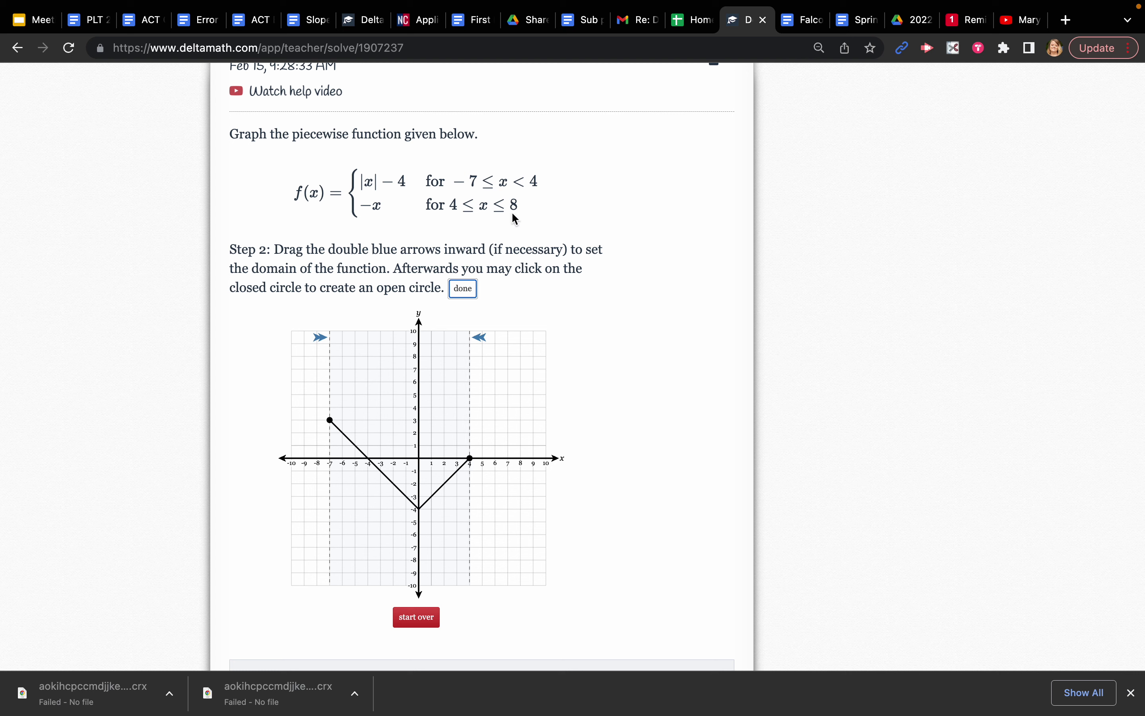
click(471, 460)
click(466, 292)
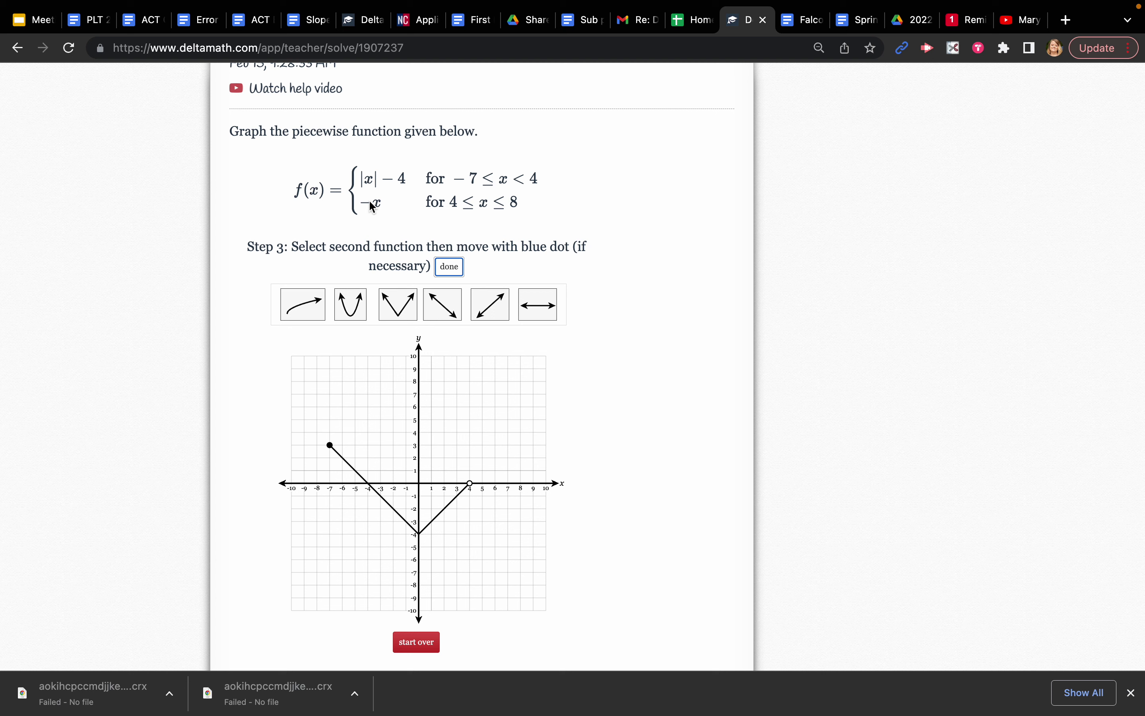
Place a decreasing line on the grid for the −x piece.
click(443, 303)
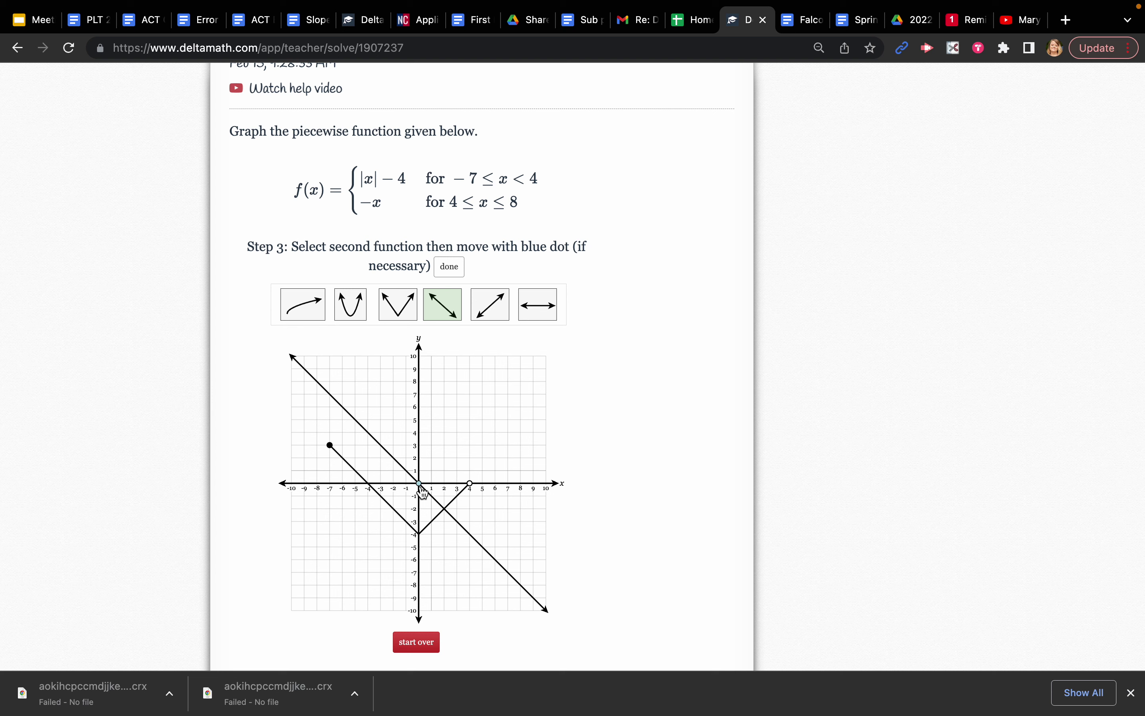
mouse_move(423, 492)
mouse_down()
mouse_move(421, 465)
mouse_move(420, 489)
mouse_up()
click(450, 266)
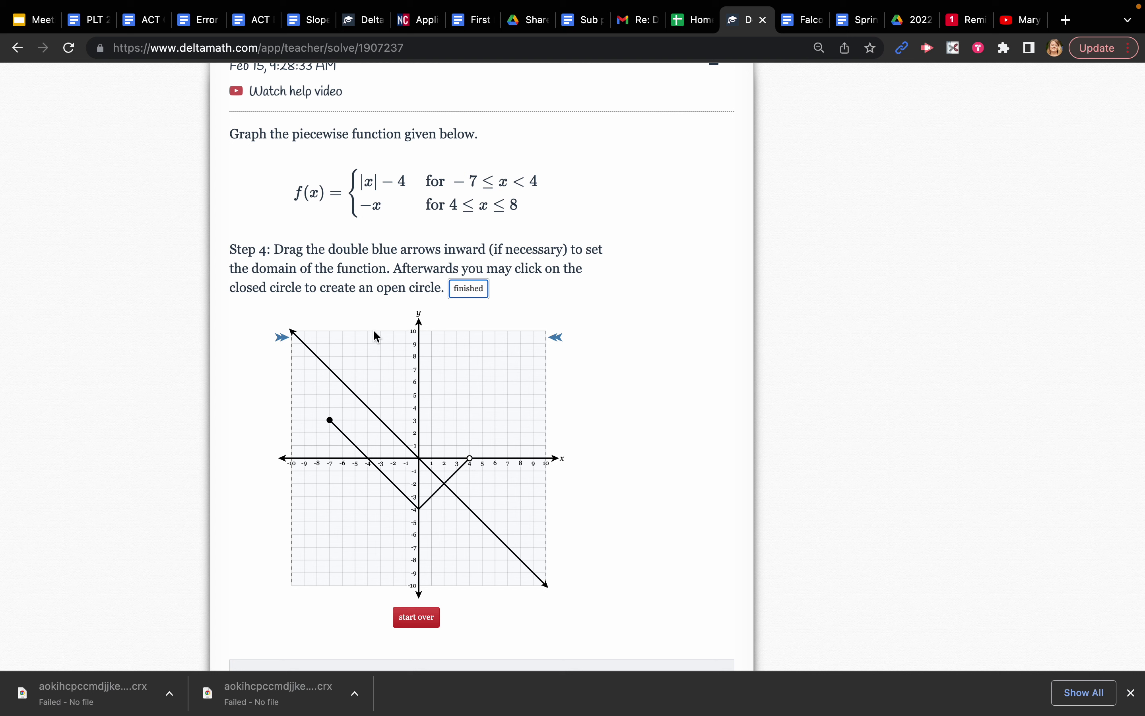
Limit the −x piece to x from 4 to 8 with closed endpoints.
drag(293, 335, 470, 360)
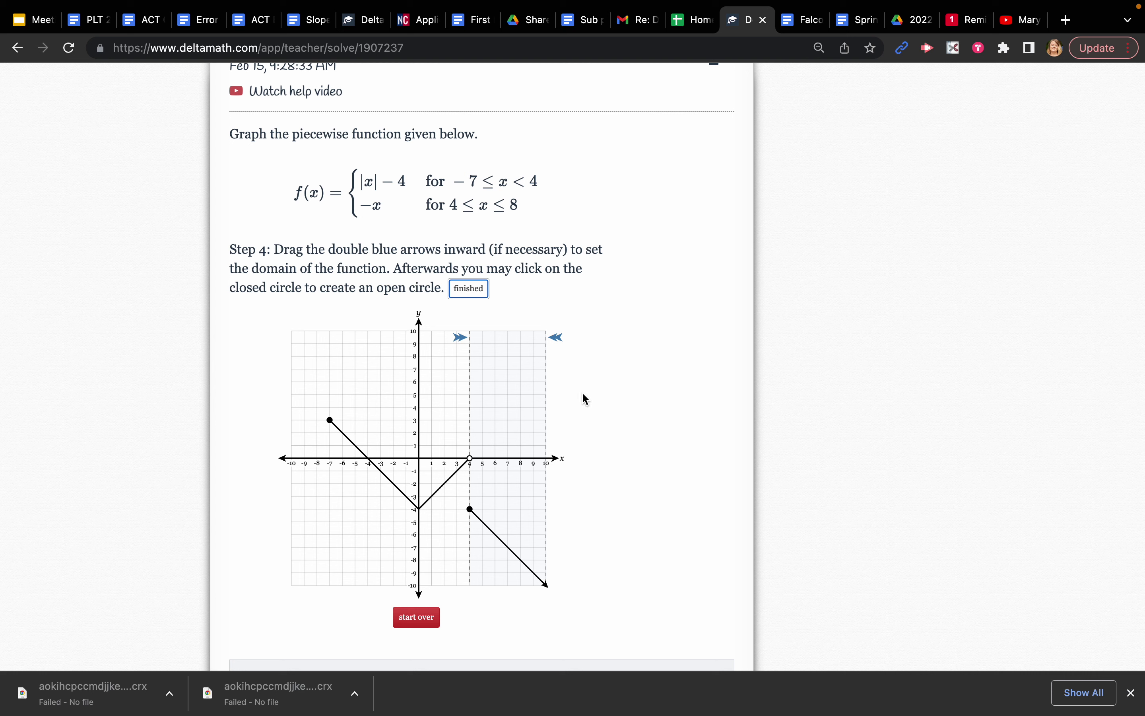
drag(557, 338, 523, 339)
click(610, 487)
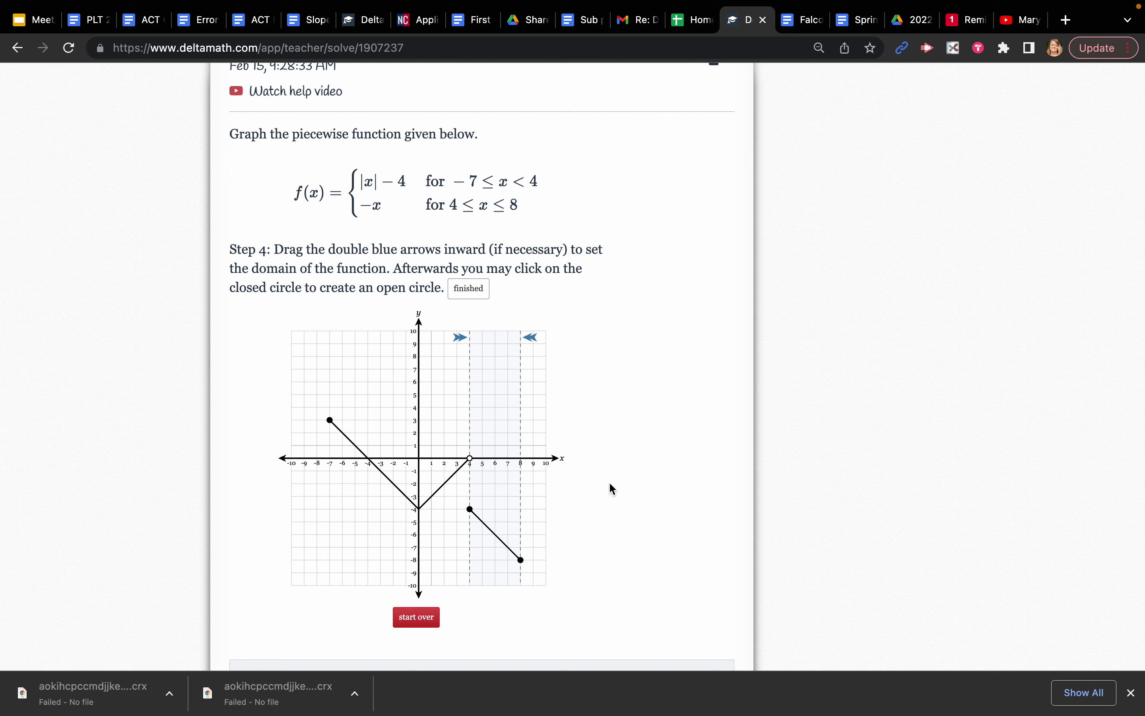
click(475, 290)
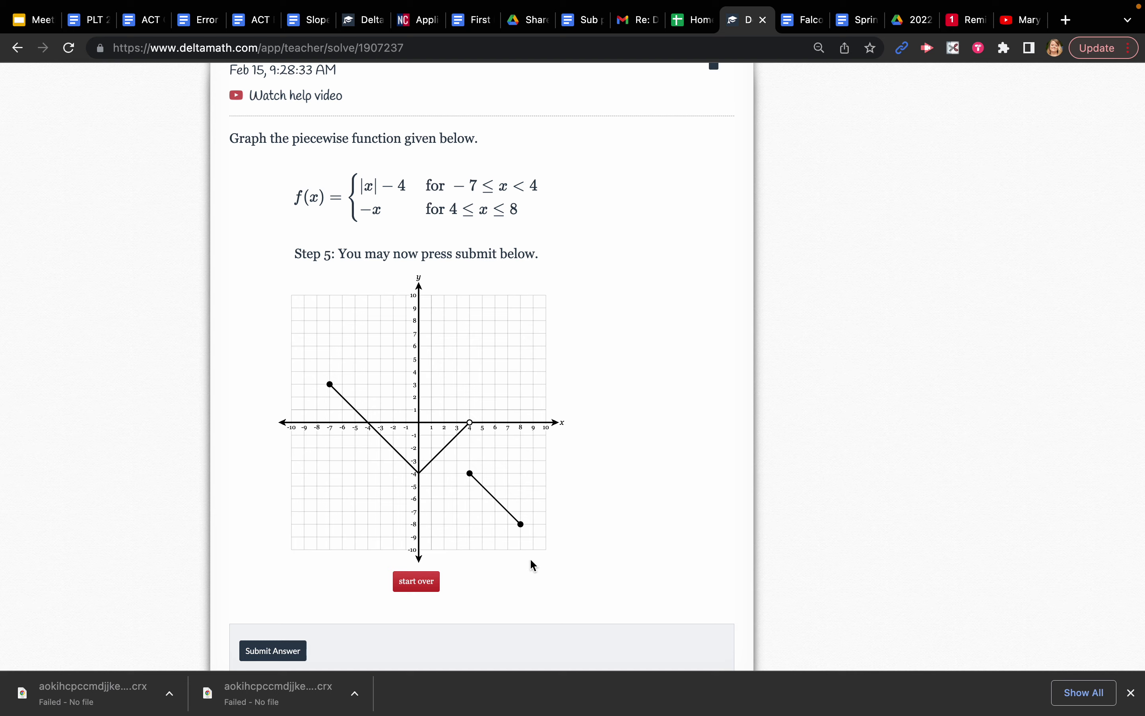
Submit and confirm the graphed answer, then return to the Edit Assignment skills list.
scroll(475, 597, down, 1)
scroll(474, 597, down, 2)
click(281, 604)
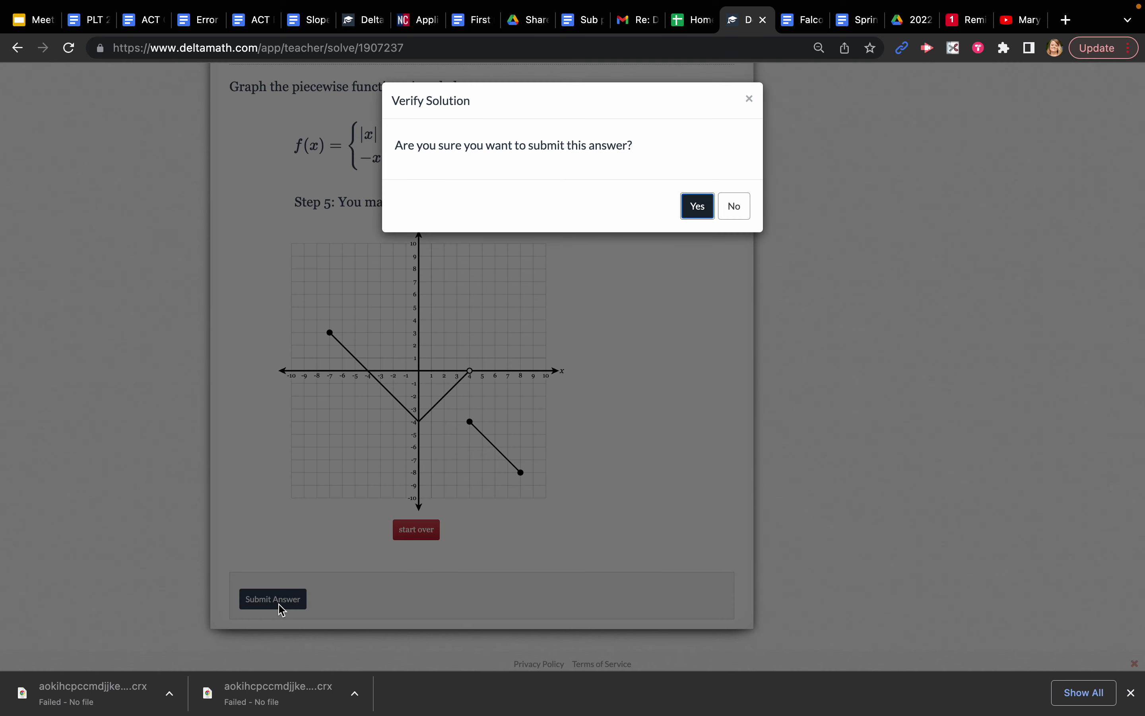
key(Return)
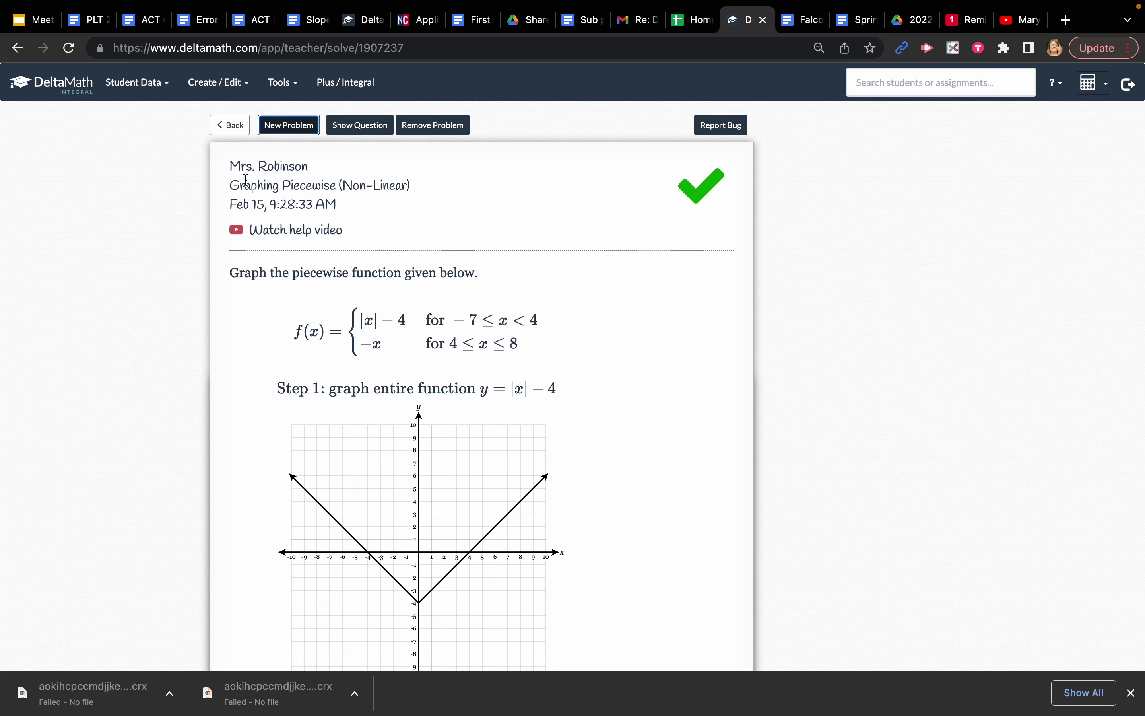
click(234, 126)
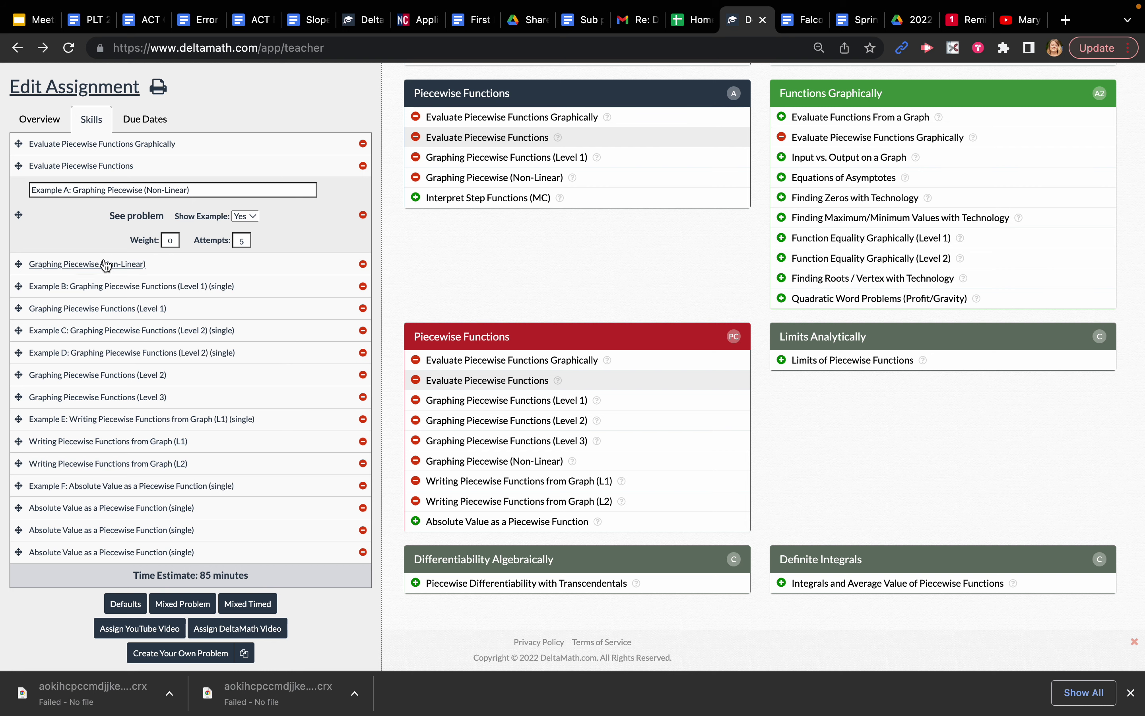
Open the Example B problem graphing x+4 and −2x+7, reopening it once.
click(129, 286)
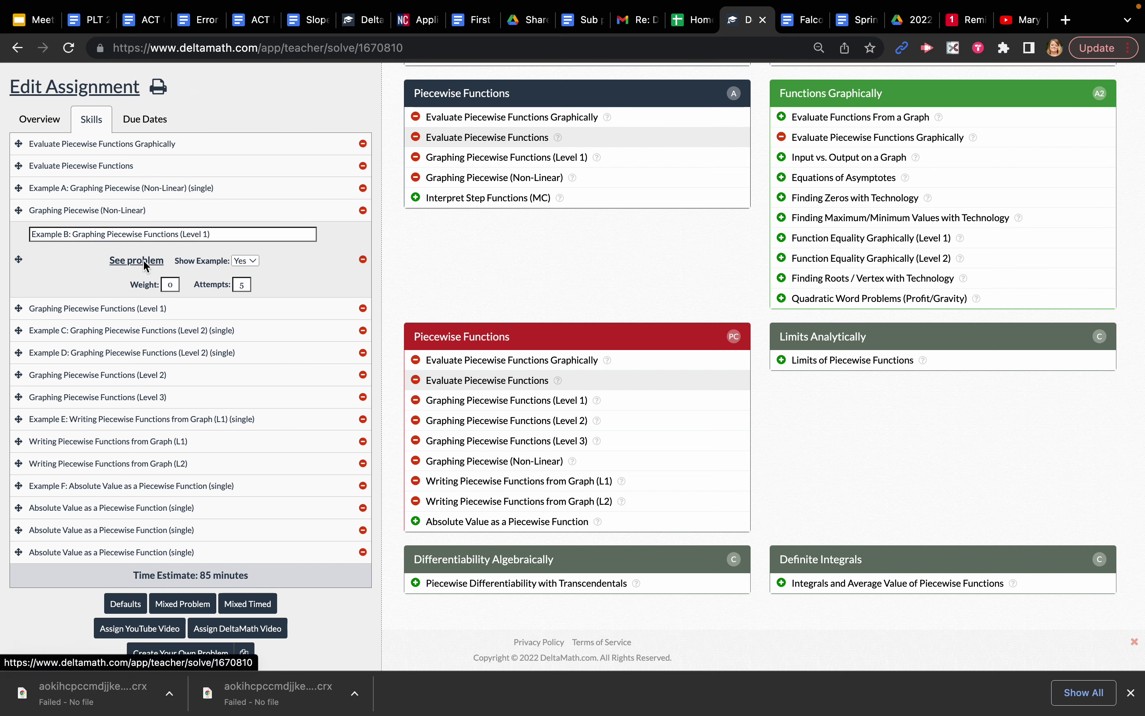
click(142, 260)
scroll(235, 432, down, 5)
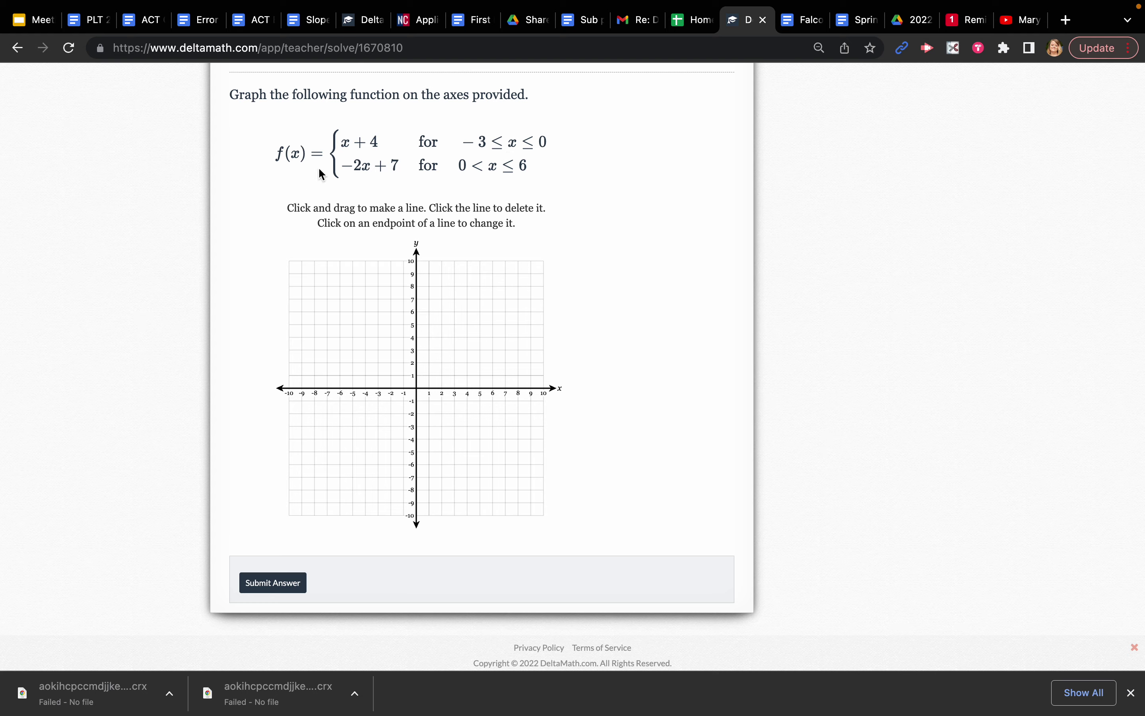
scroll(367, 176, up, 5)
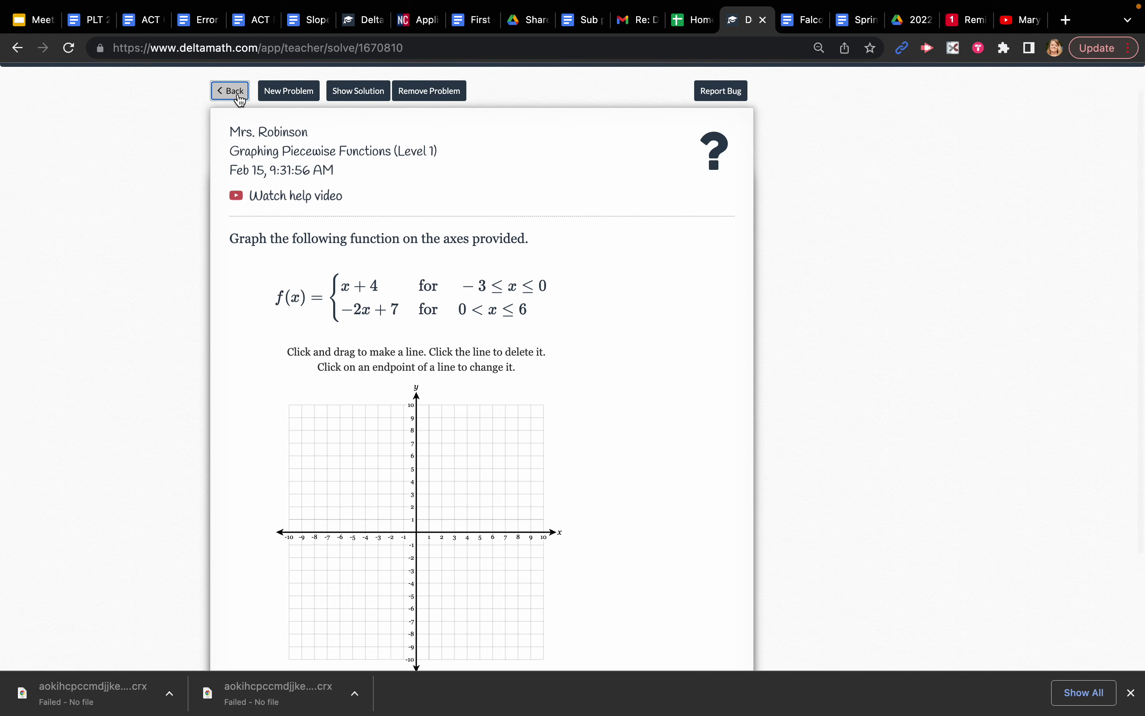
click(229, 93)
click(135, 260)
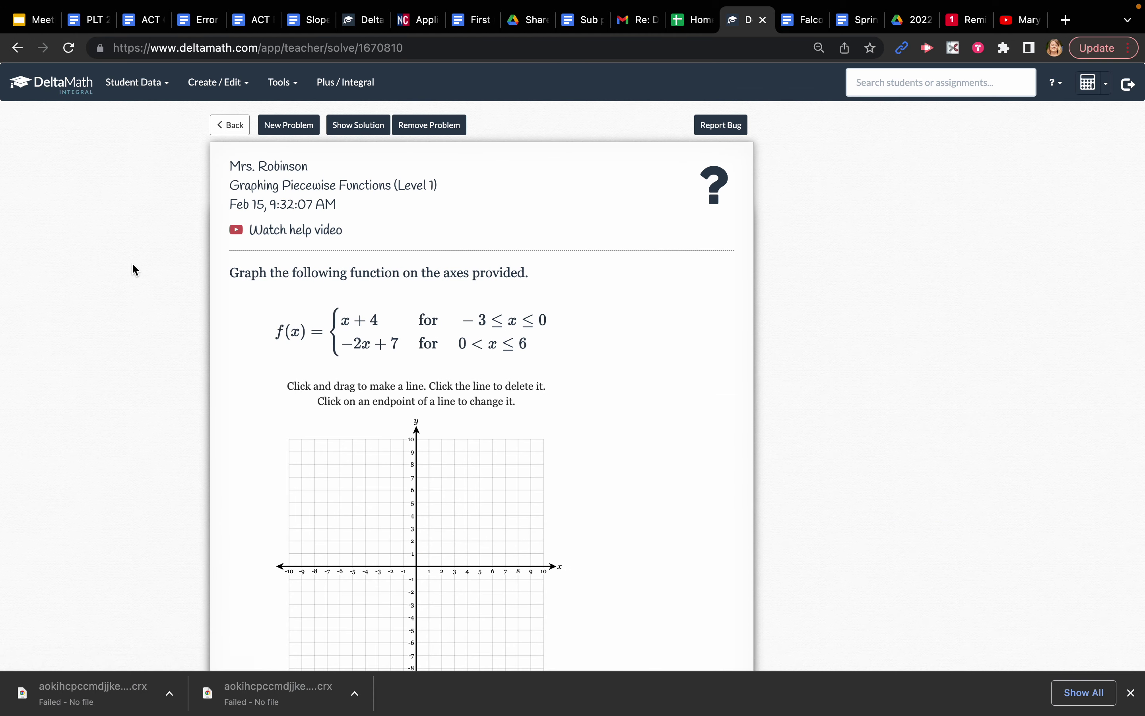
scroll(417, 359, down, 5)
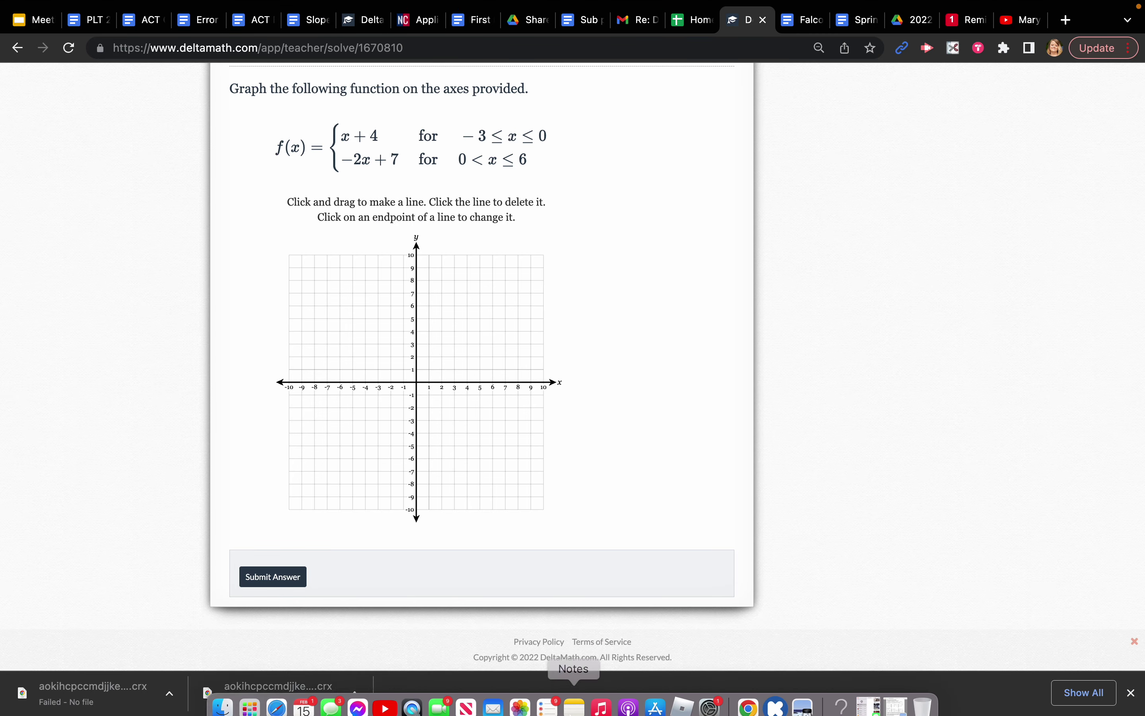
Bring up a new note in Notes beside the windowed DeltaMath problem.
click(573, 691)
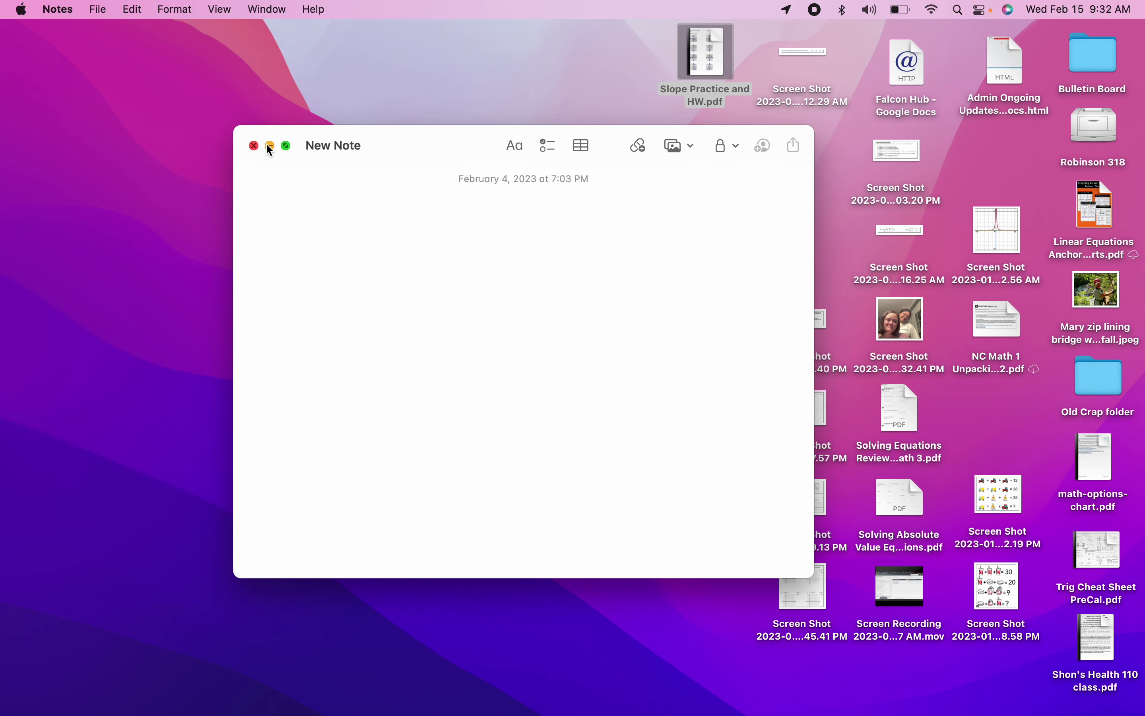
drag(273, 137, 712, 8)
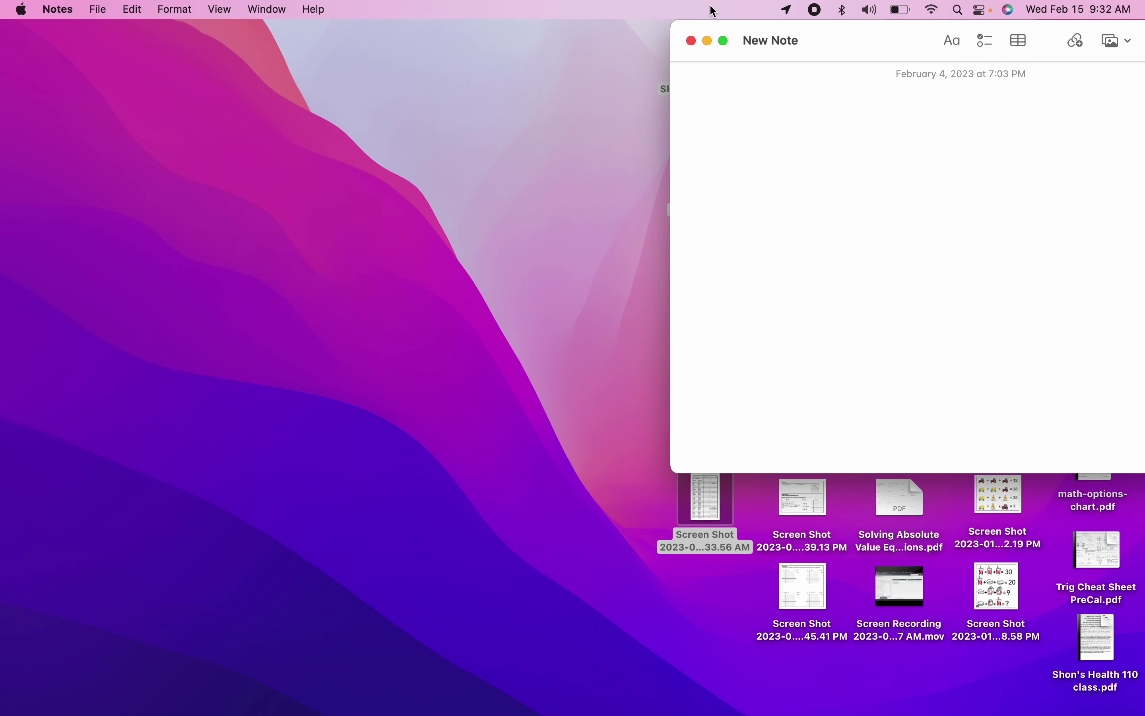
click(756, 699)
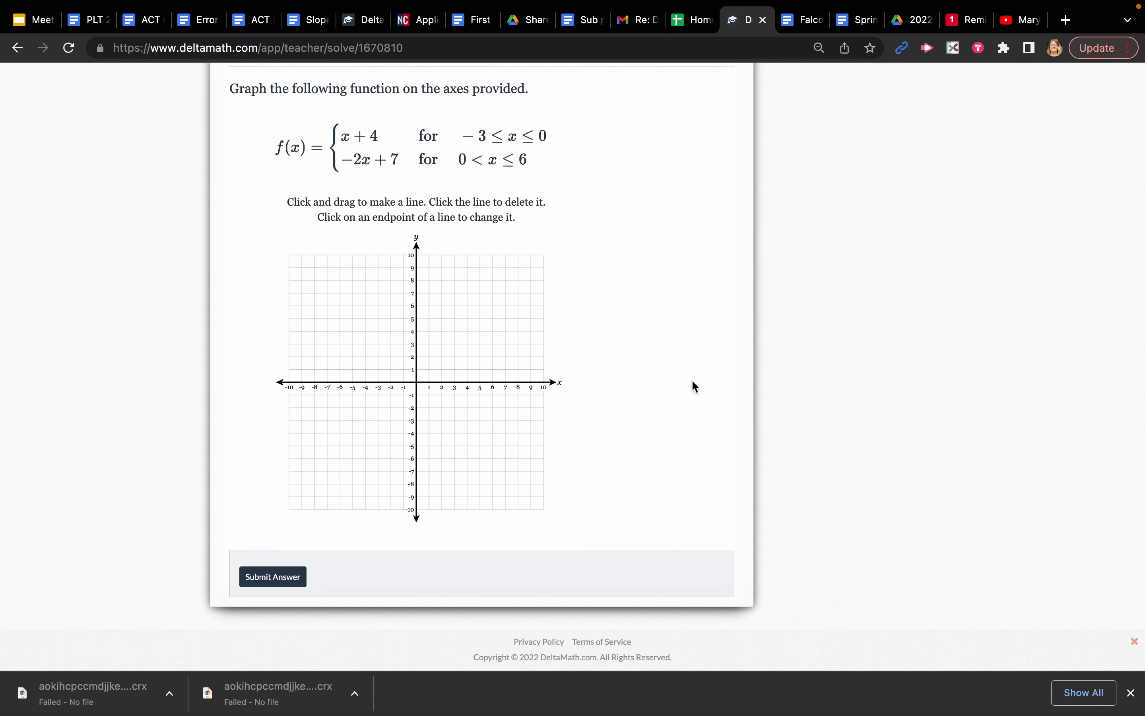
click(52, 31)
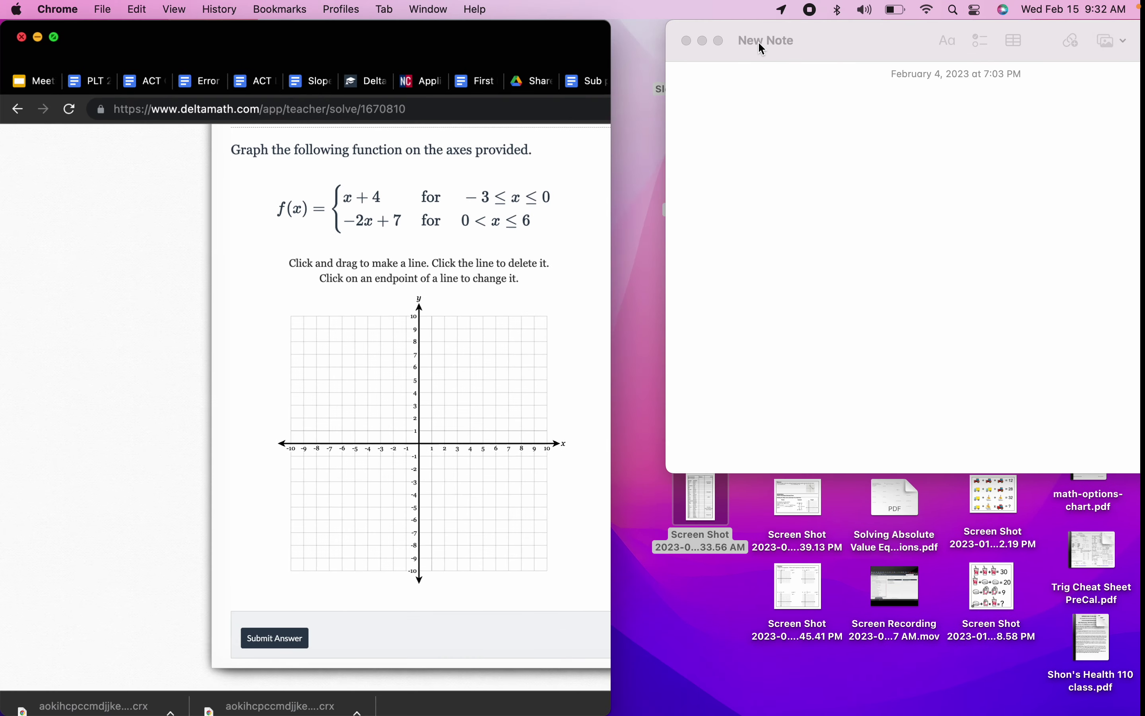
click(767, 170)
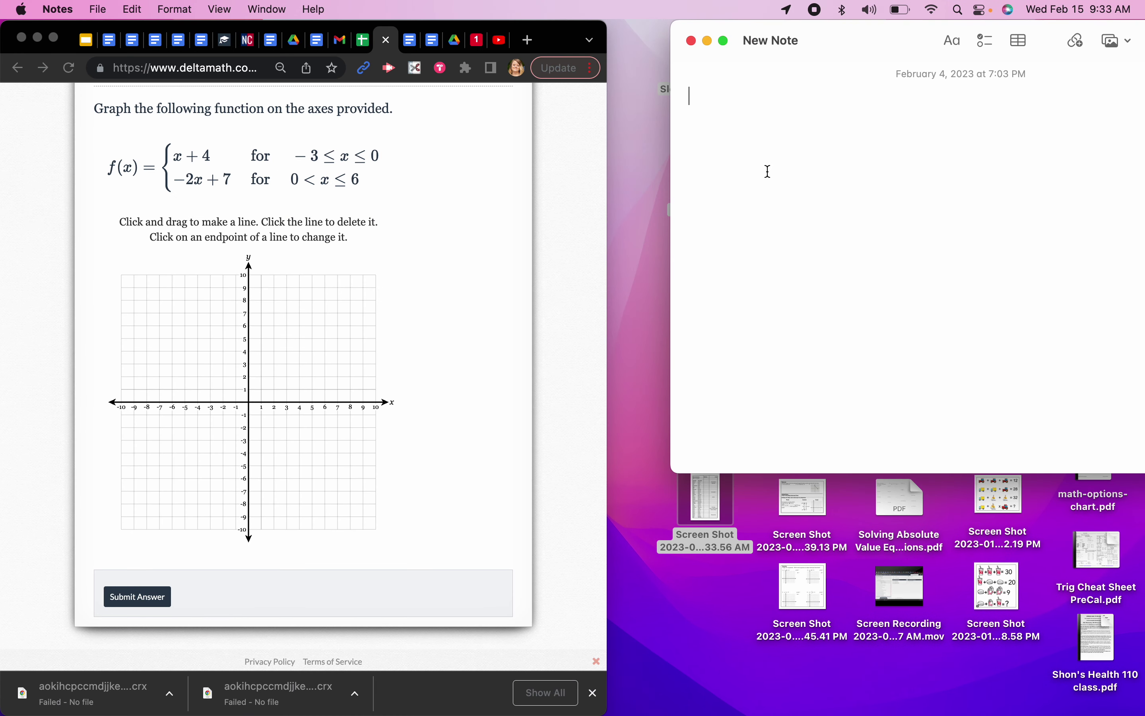
Record the points (-3, 1) and (0,4) on two lines of the note.
text(()
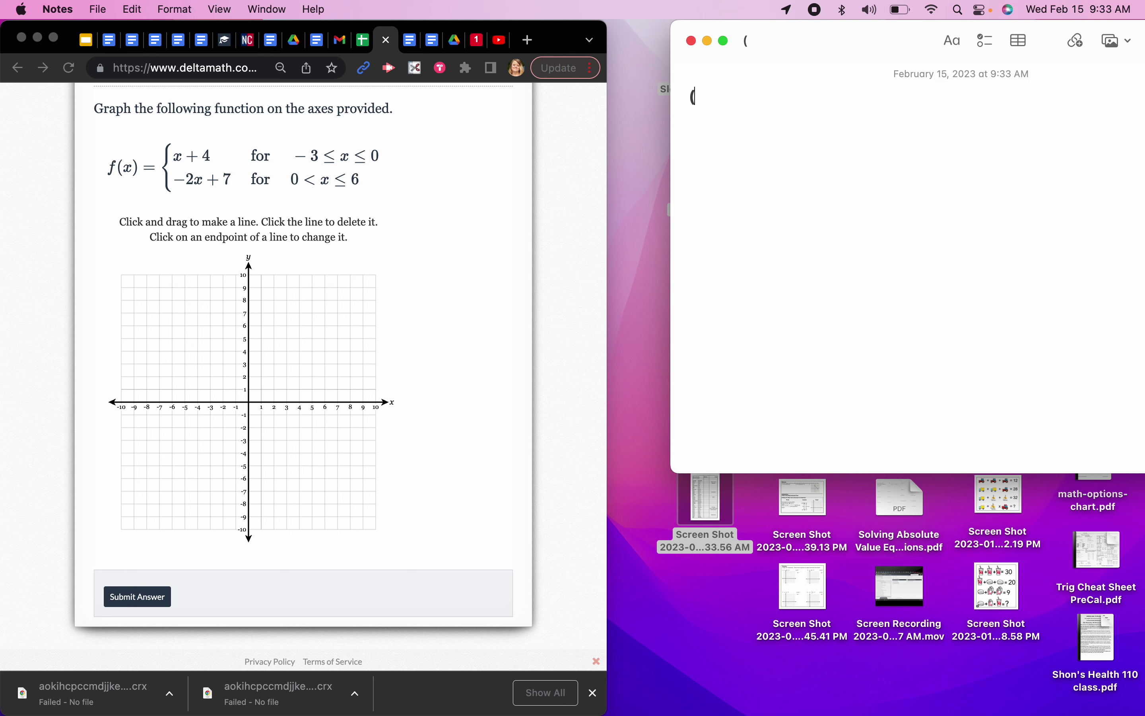
text(-3,)
text(1))
key(BackSpace)
key(Return)
key(BackSpace)
key(BackSpace)
text(0,)
text(4))
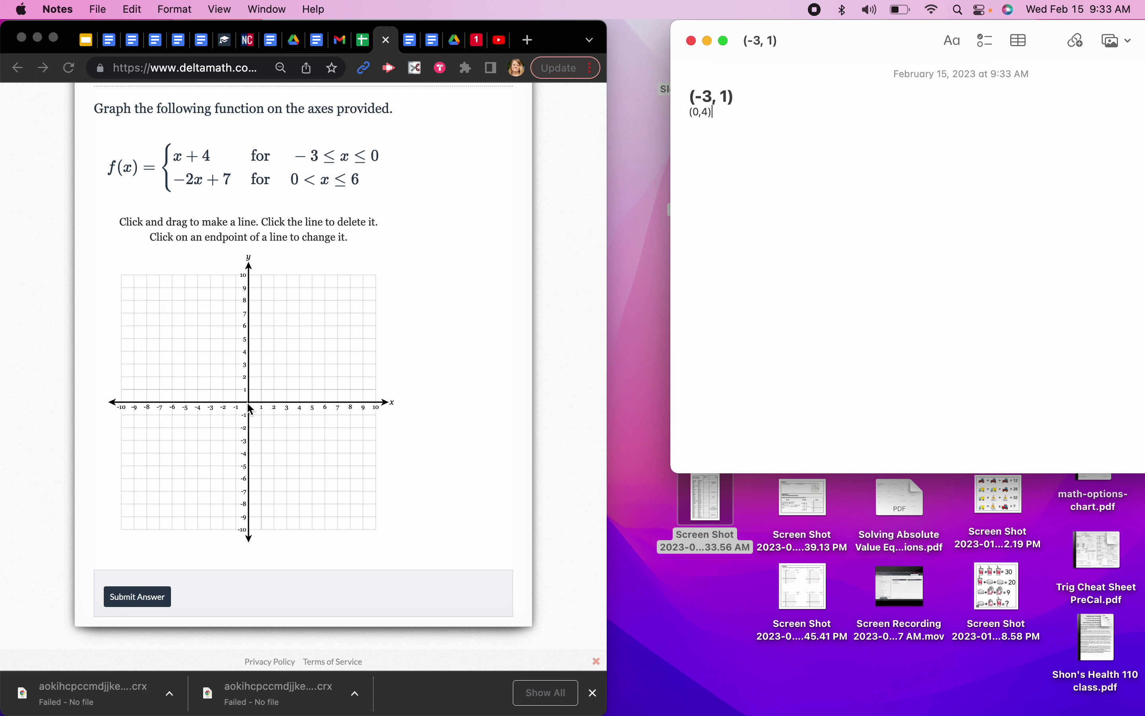
Draw the x+4 segment from (-3, 1) toward (0, 4) on the graph.
click(211, 389)
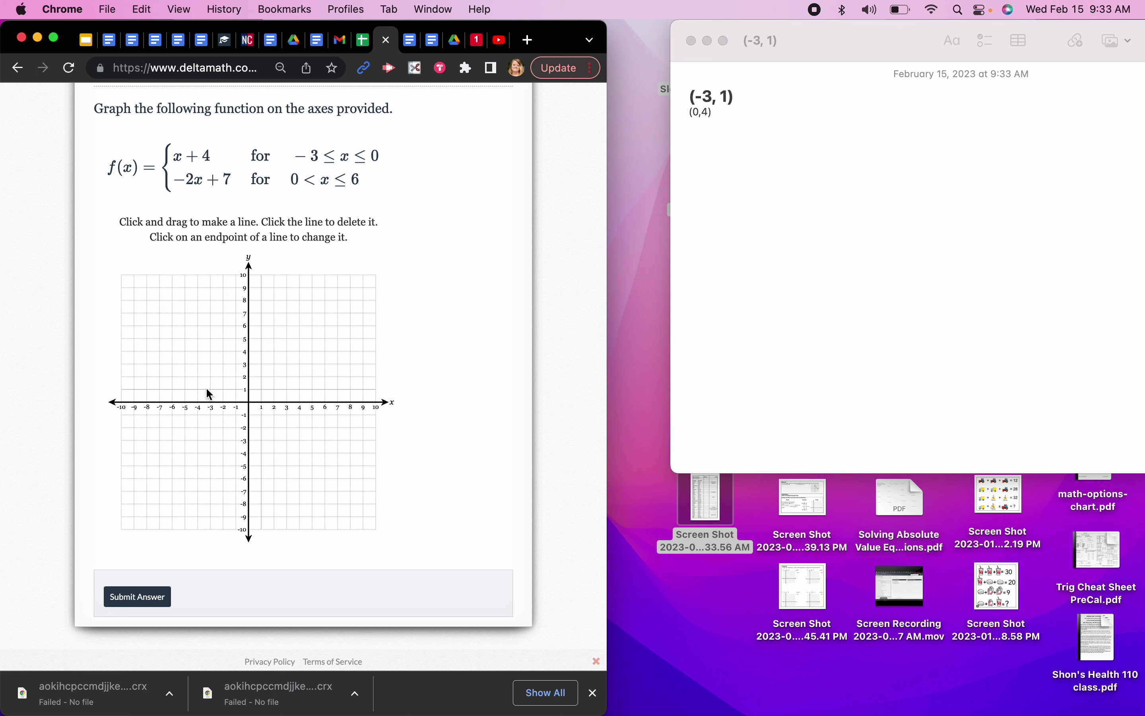
drag(264, 343, 219, 390)
drag(209, 389, 226, 374)
drag(228, 377, 249, 358)
Highlight the second case's domain condition before noting its endpoints.
double_click(307, 171)
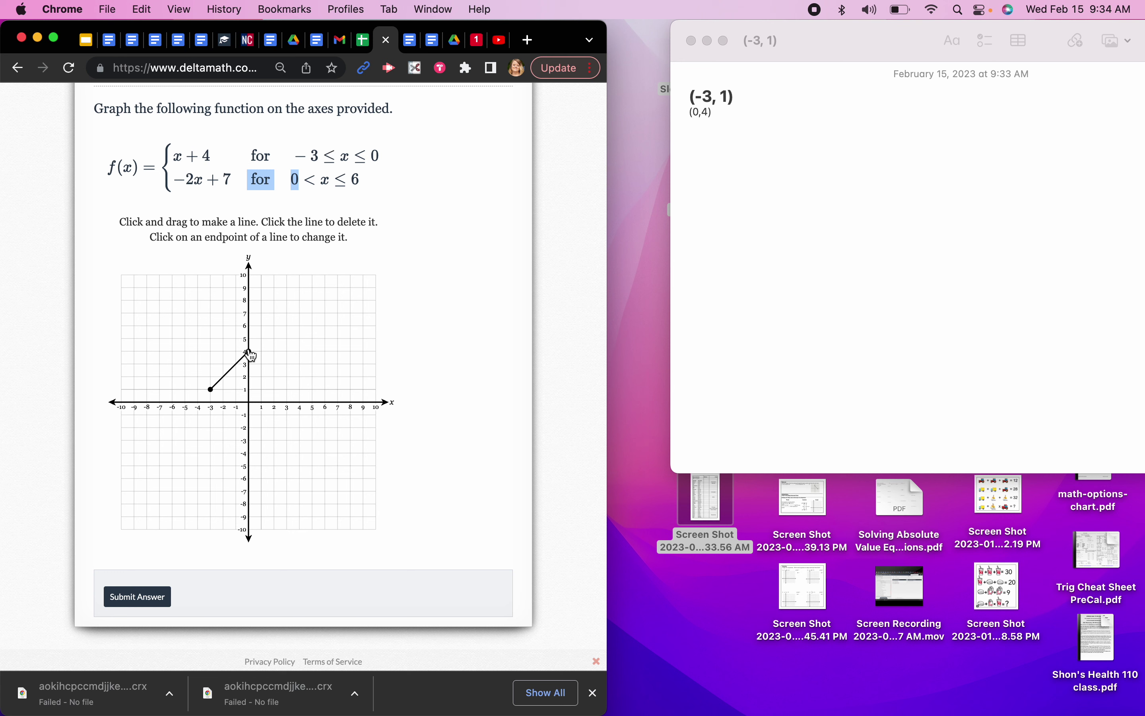
click(741, 112)
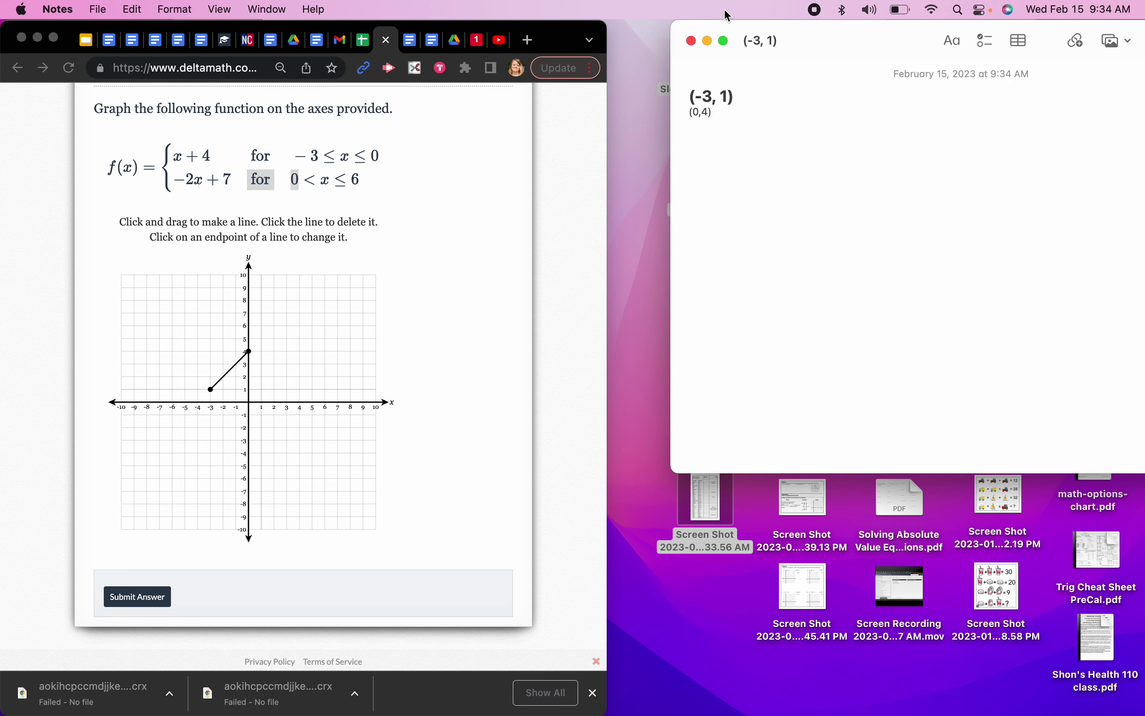
Add the second piece's endpoints (0,7) and (6,-5) to the note.
key(Return)
key(Return)
text((0)
text(7)
text(6)
text(-5)
click(206, 230)
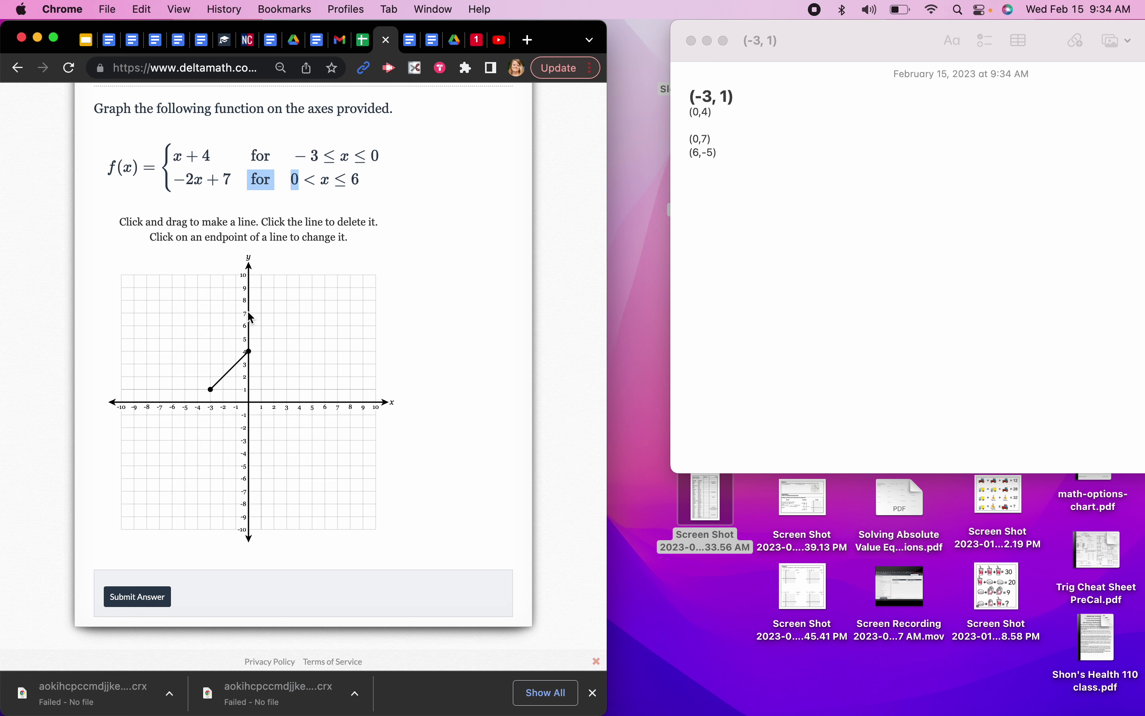
Draw −2x+7 from an open point at (0,7) to (6,−5) and submit the graph.
drag(249, 313, 325, 466)
click(249, 314)
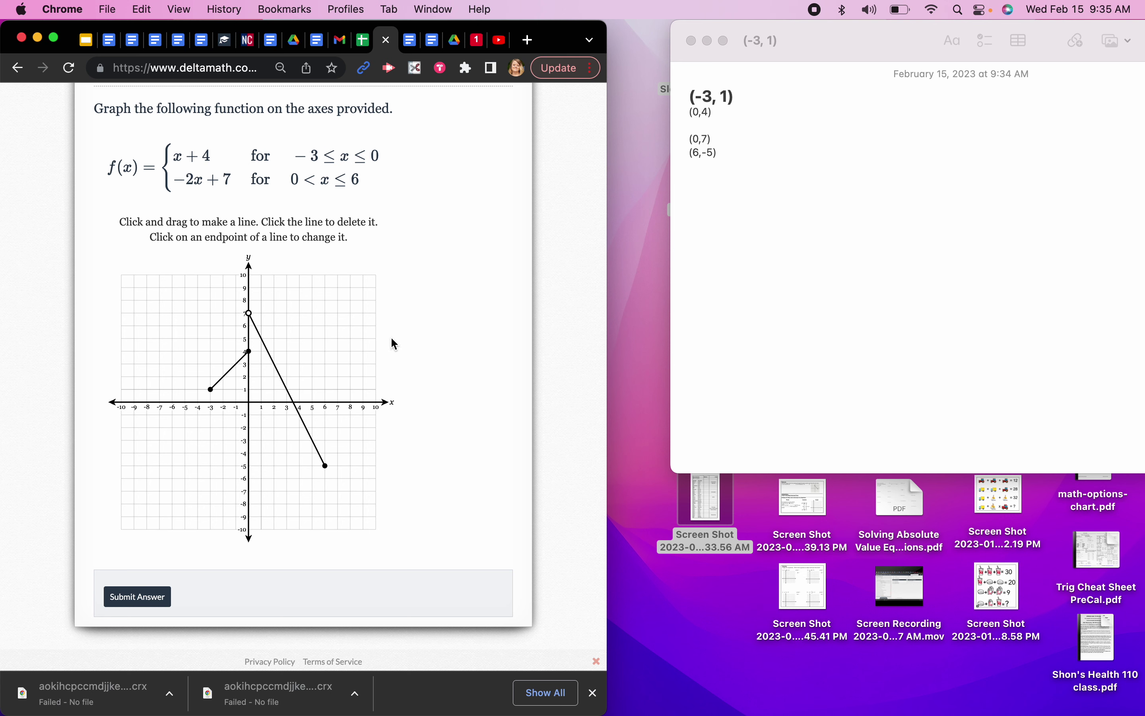
click(142, 598)
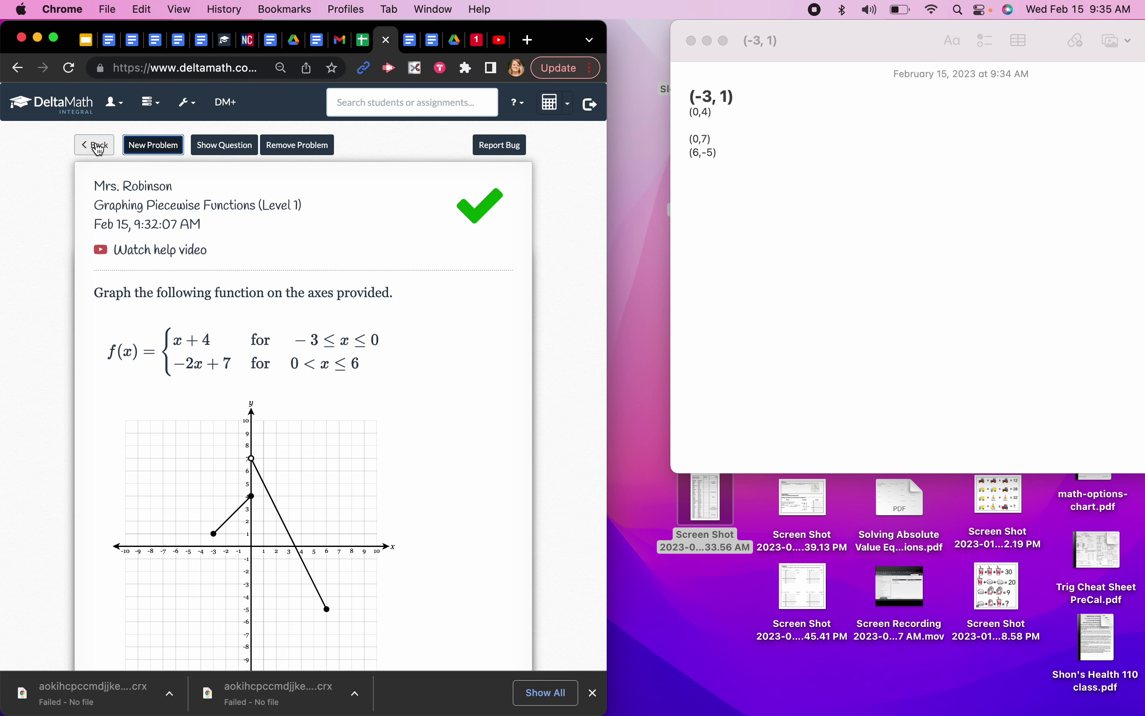
Go back to the skills list and preview Example C: f(x)=x, except −6 at x=−4.
click(97, 146)
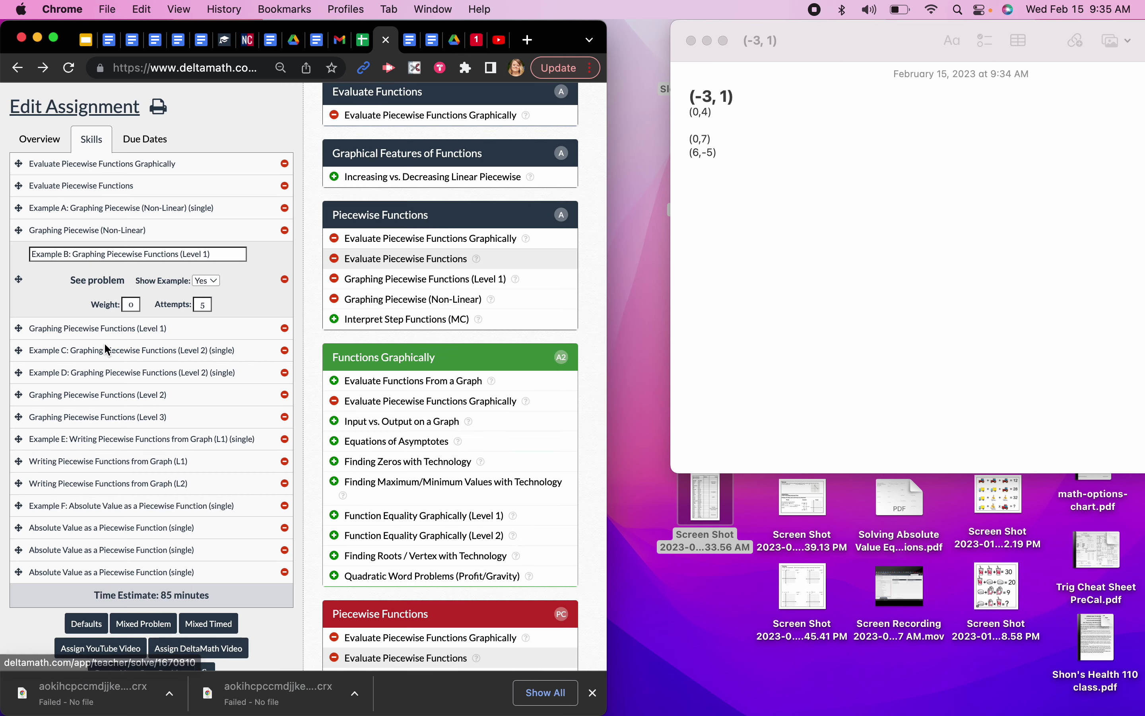
click(191, 326)
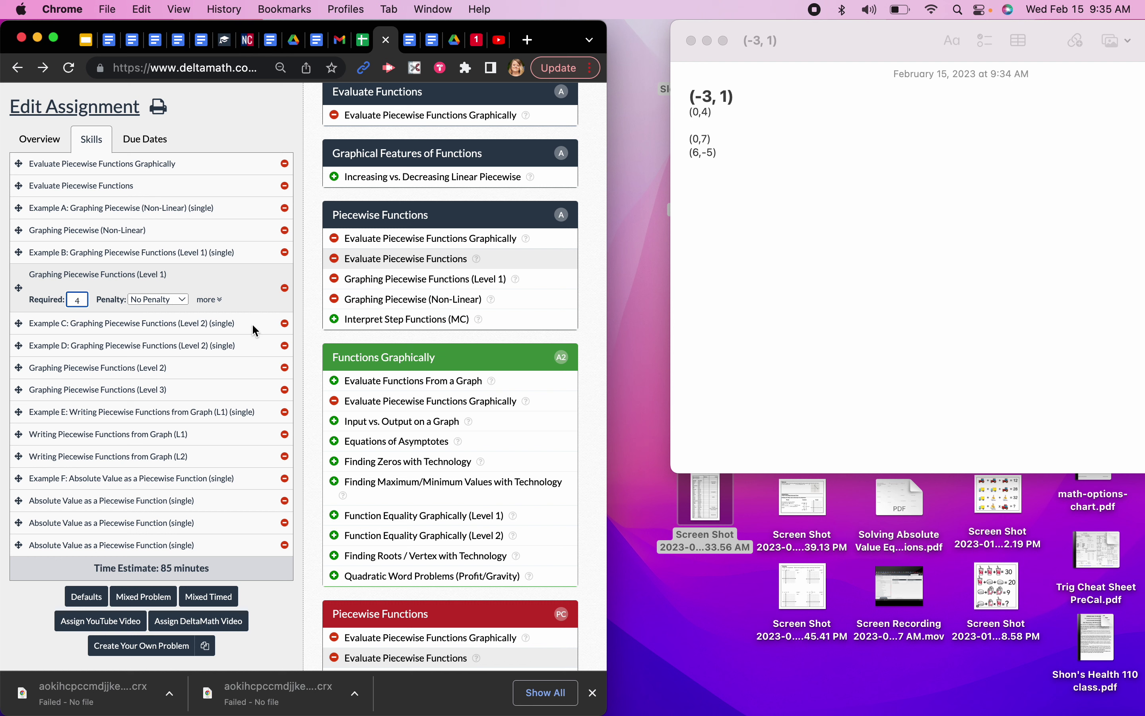
click(217, 325)
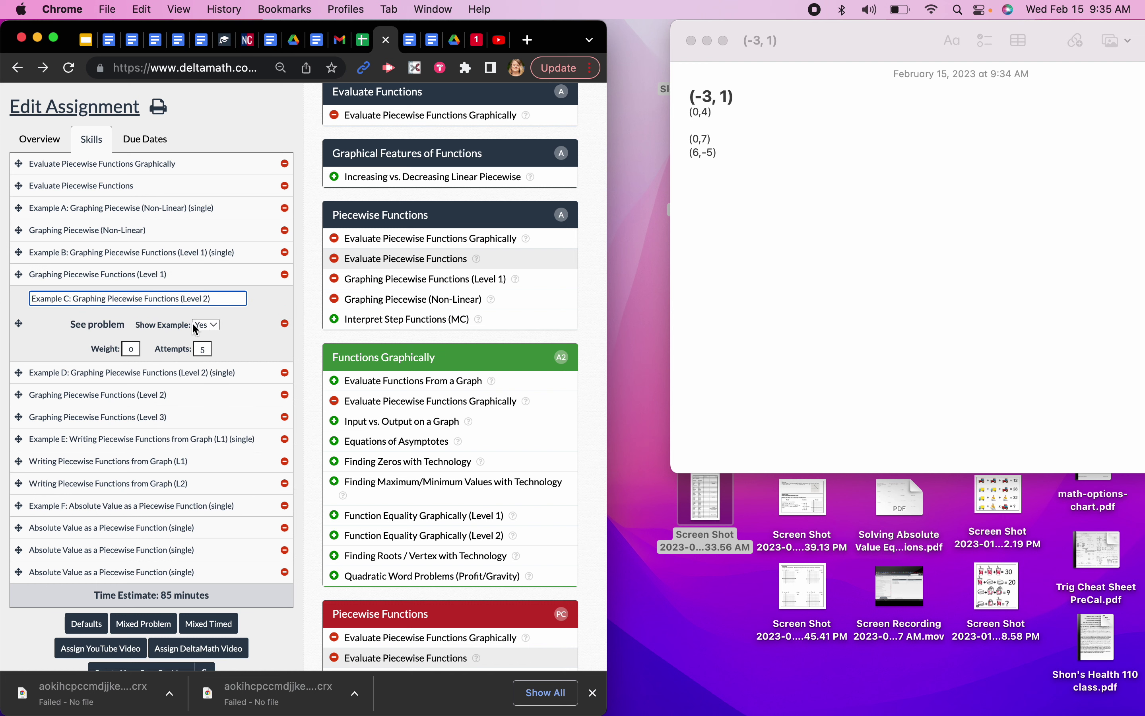
click(95, 325)
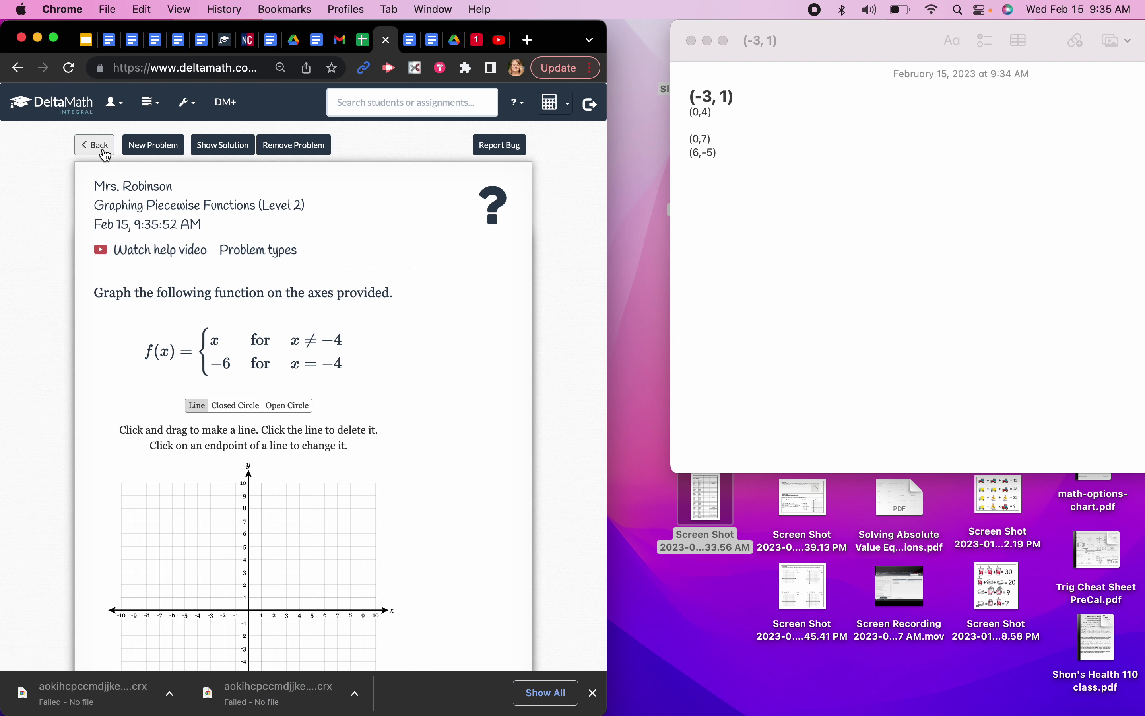
Clear the old points from the note and sketch a double-headed arrow <——>.
click(722, 161)
drag(730, 155, 709, 148)
key(super+a)
text(()
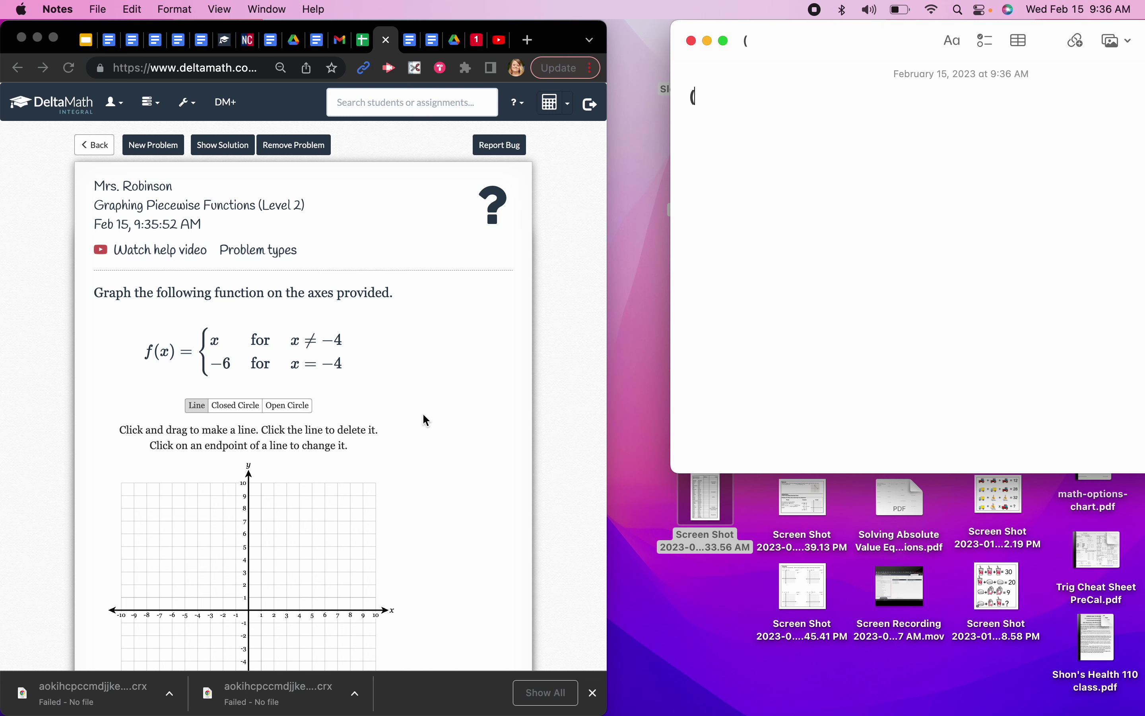
scroll(422, 412, down, 5)
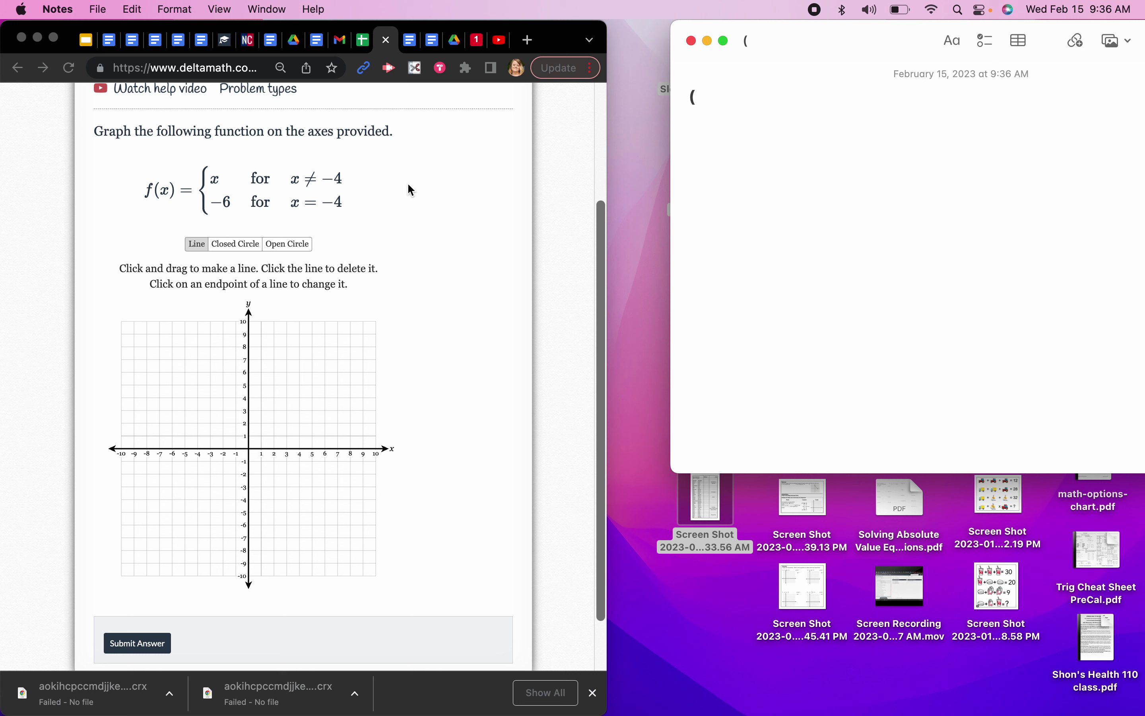
key(BackSpace)
text(<)
text(_____)
key(BackSpace)
key(BackSpace)
key(BackSpace)
key(BackSpace)
text(——>)
click(715, 97)
Draw the line y=x with arrows at both ends and an open circle at (-4,-4).
click(120, 572)
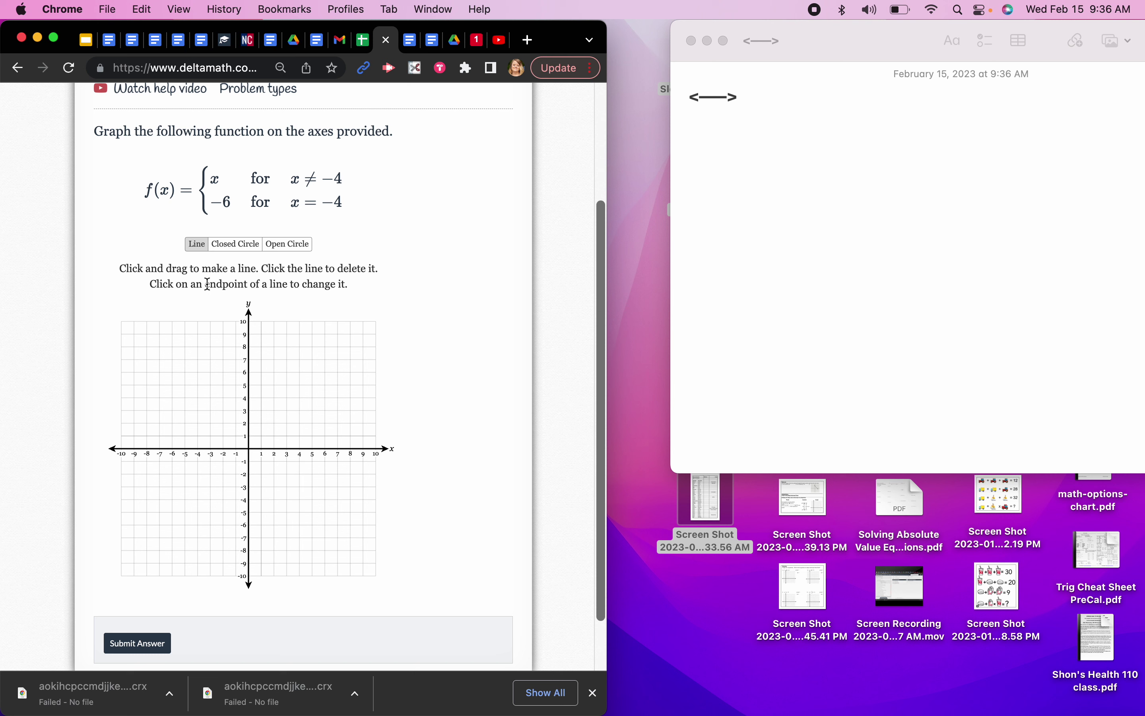
drag(122, 572, 383, 318)
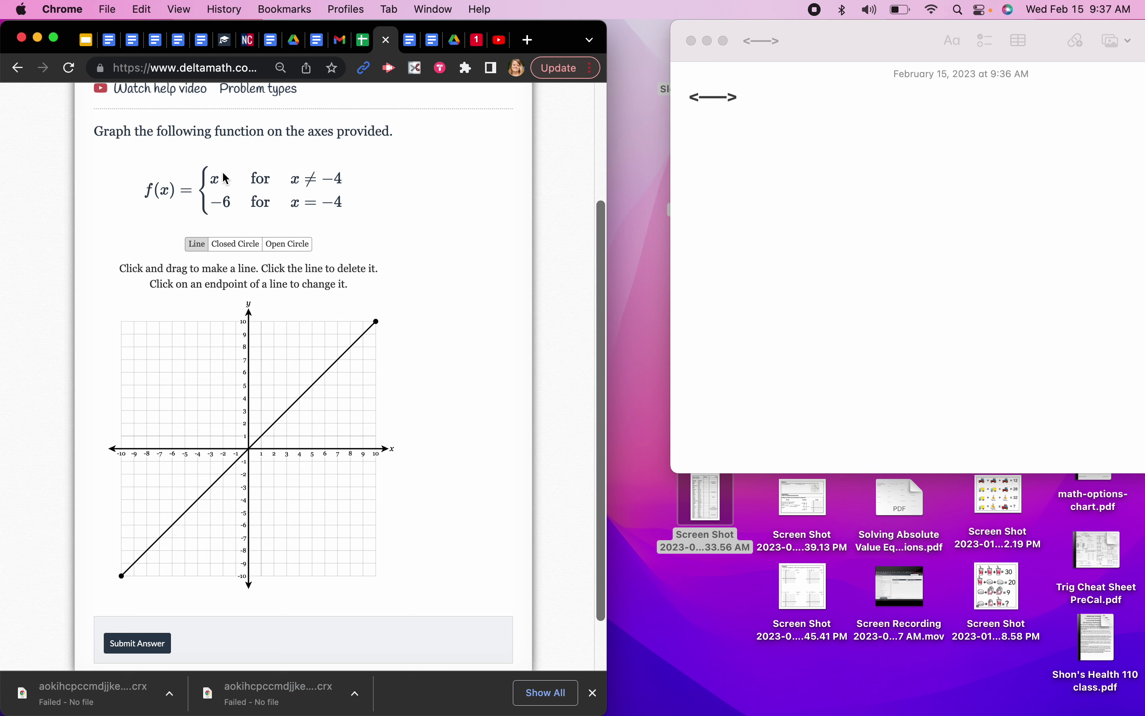
click(377, 323)
click(122, 577)
click(289, 244)
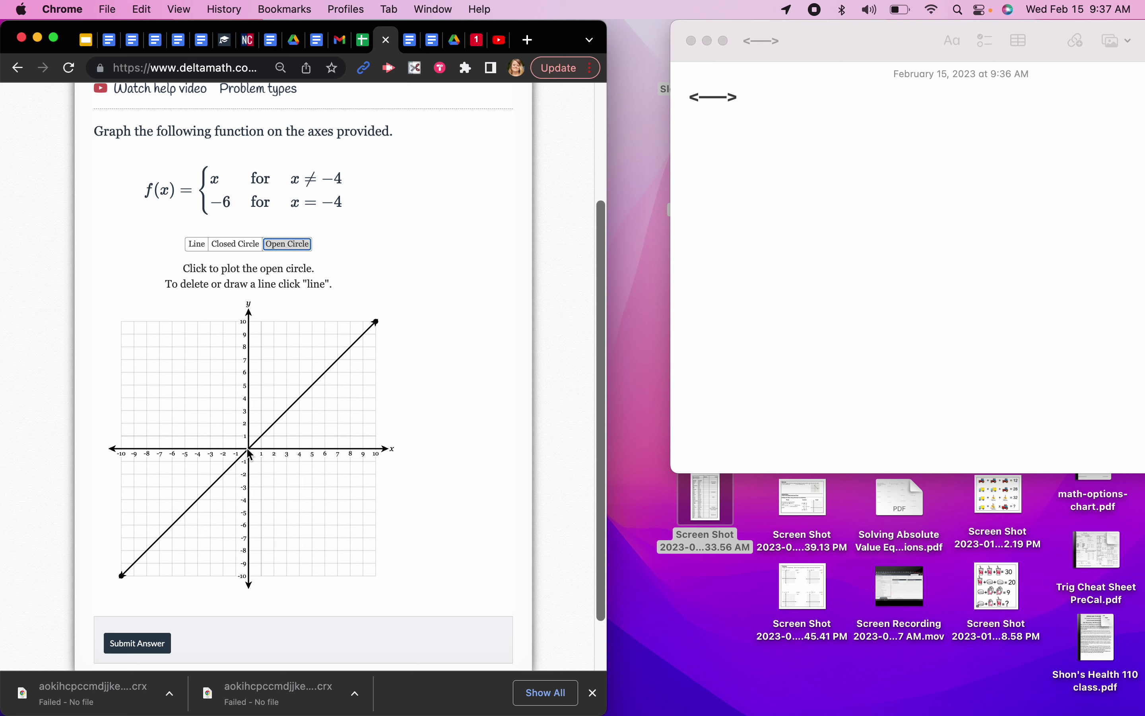
click(198, 499)
Note (-4,-6), plot a closed point there, and submit the graph.
click(769, 149)
key(Return)
text(()
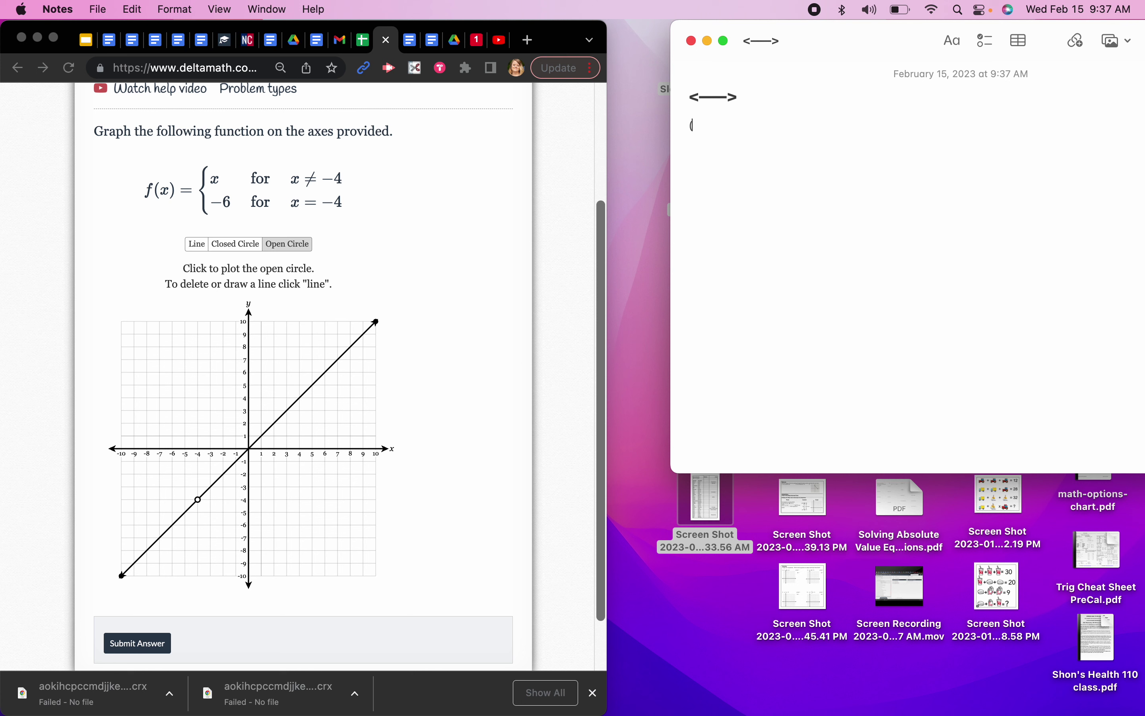
text(-4,-6))
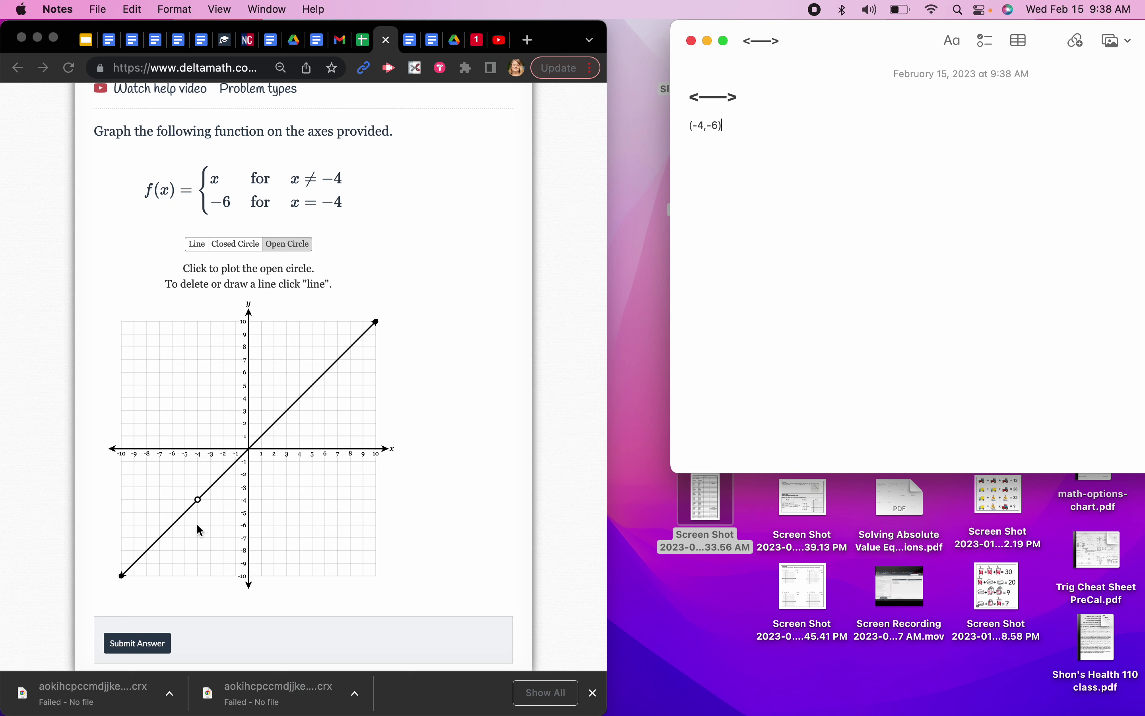
click(233, 243)
click(233, 244)
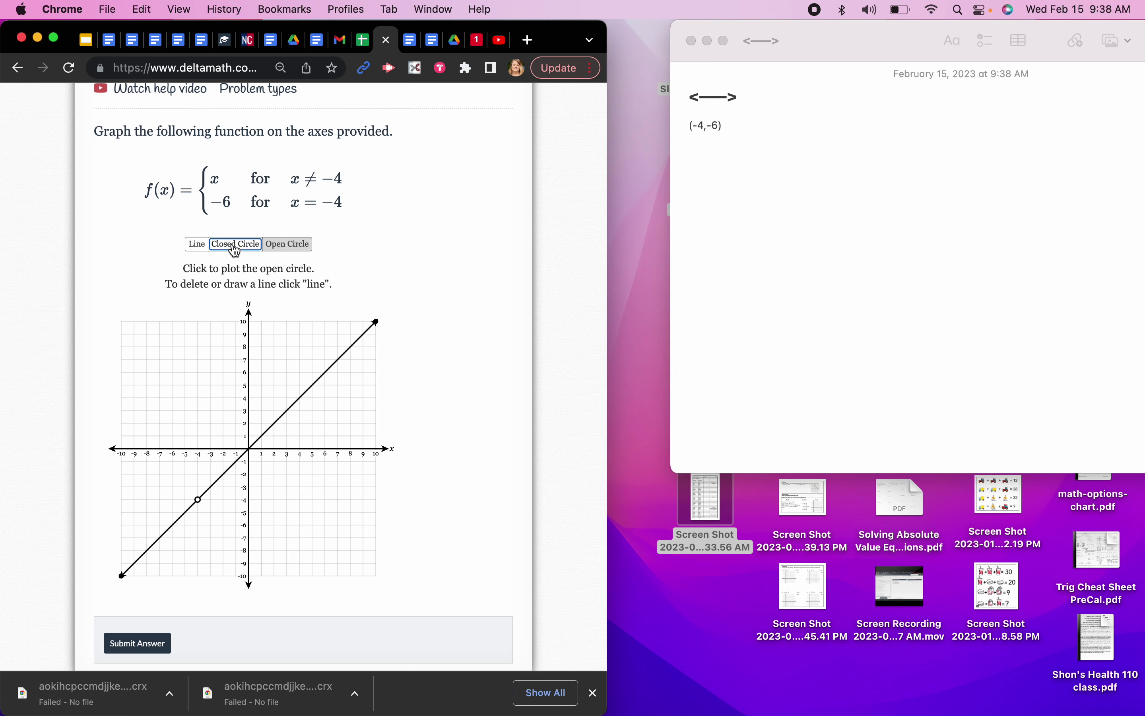
click(197, 522)
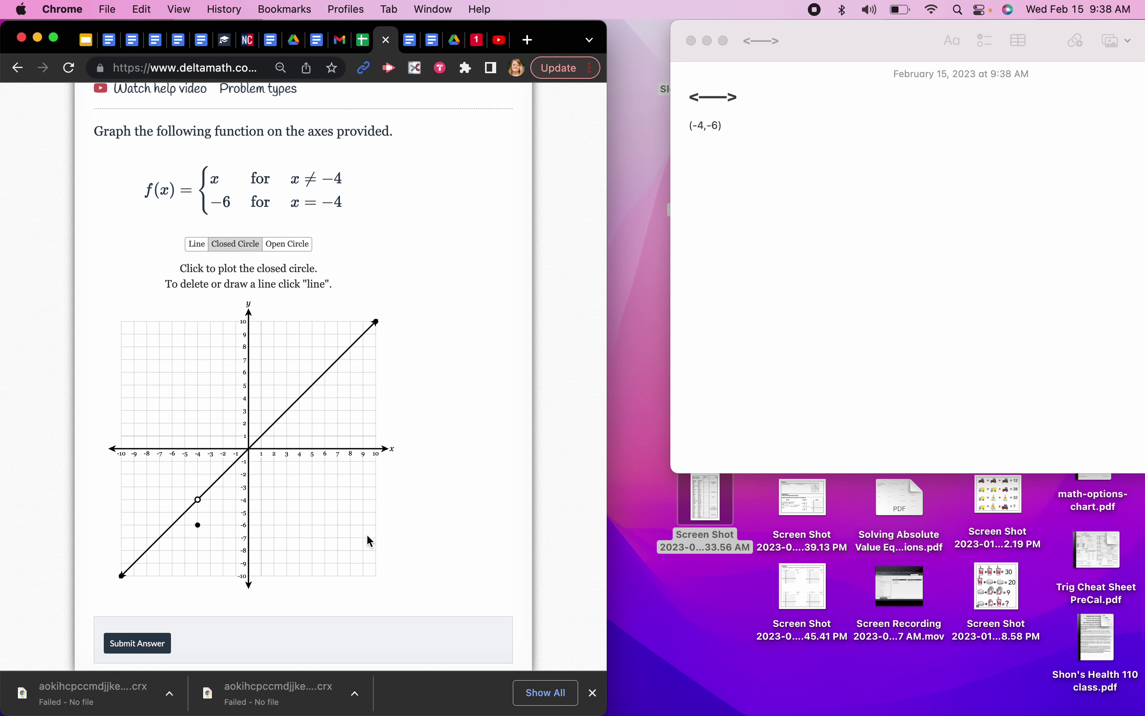
click(132, 644)
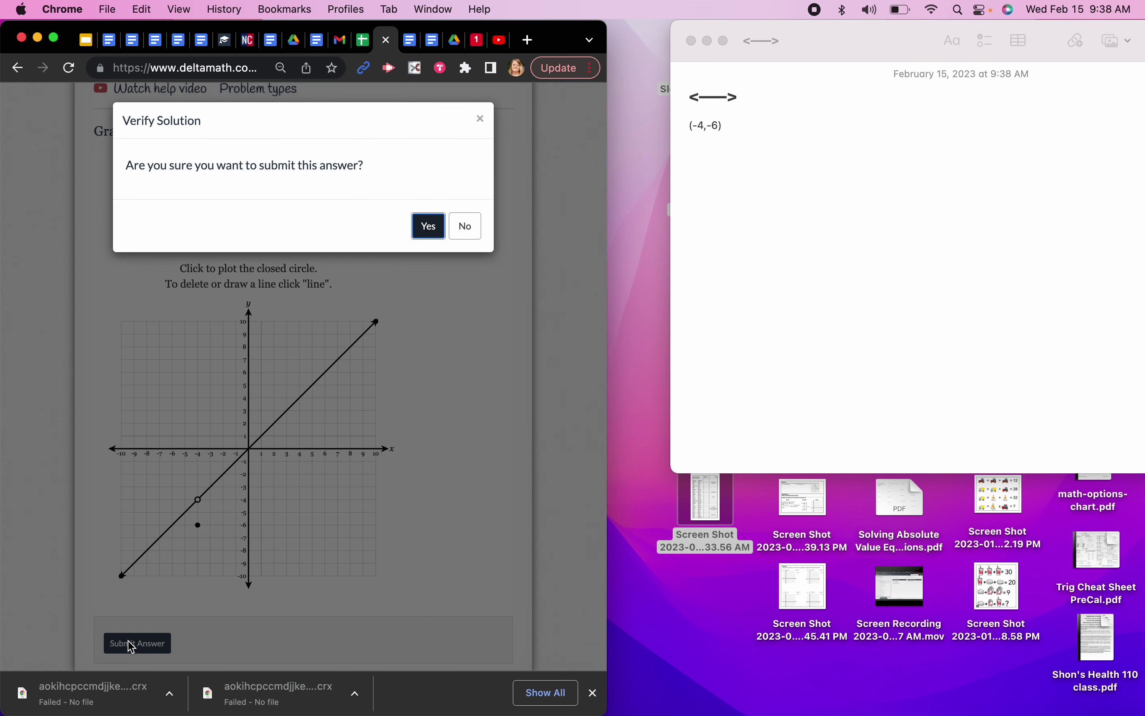
click(428, 226)
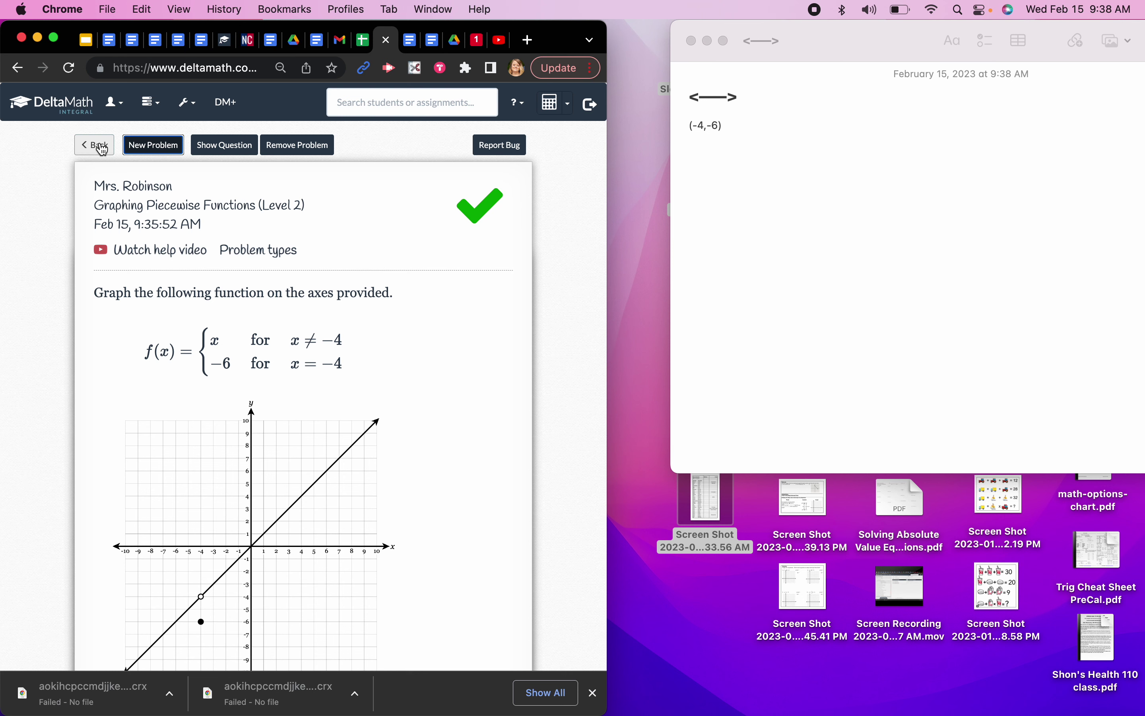
Go back to the skills list and preview Example D with pieces −2x+2, 2x−8 and 1.
scroll(143, 319, down, 3)
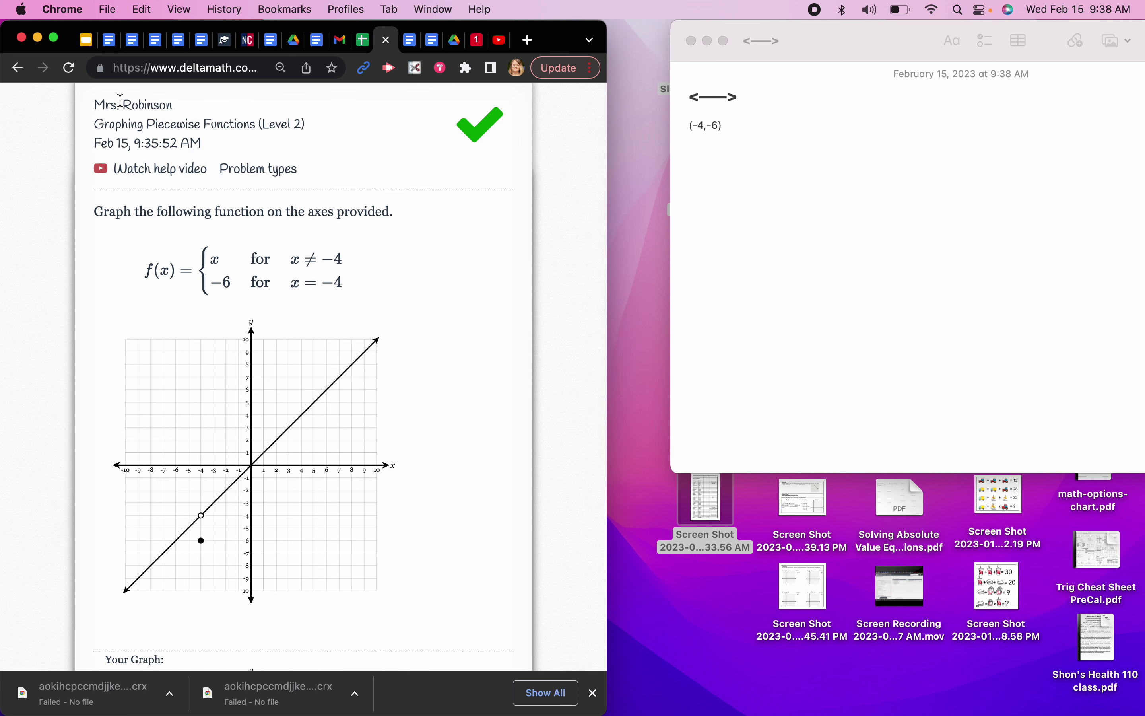
scroll(149, 199, up, 3)
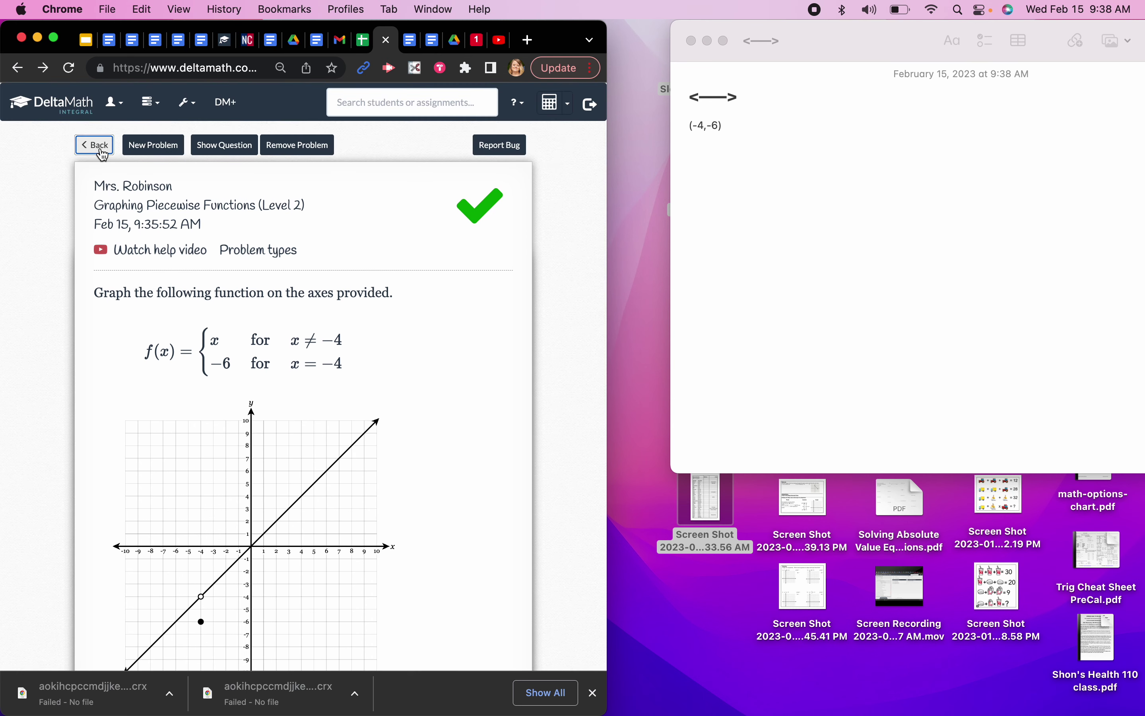
click(95, 145)
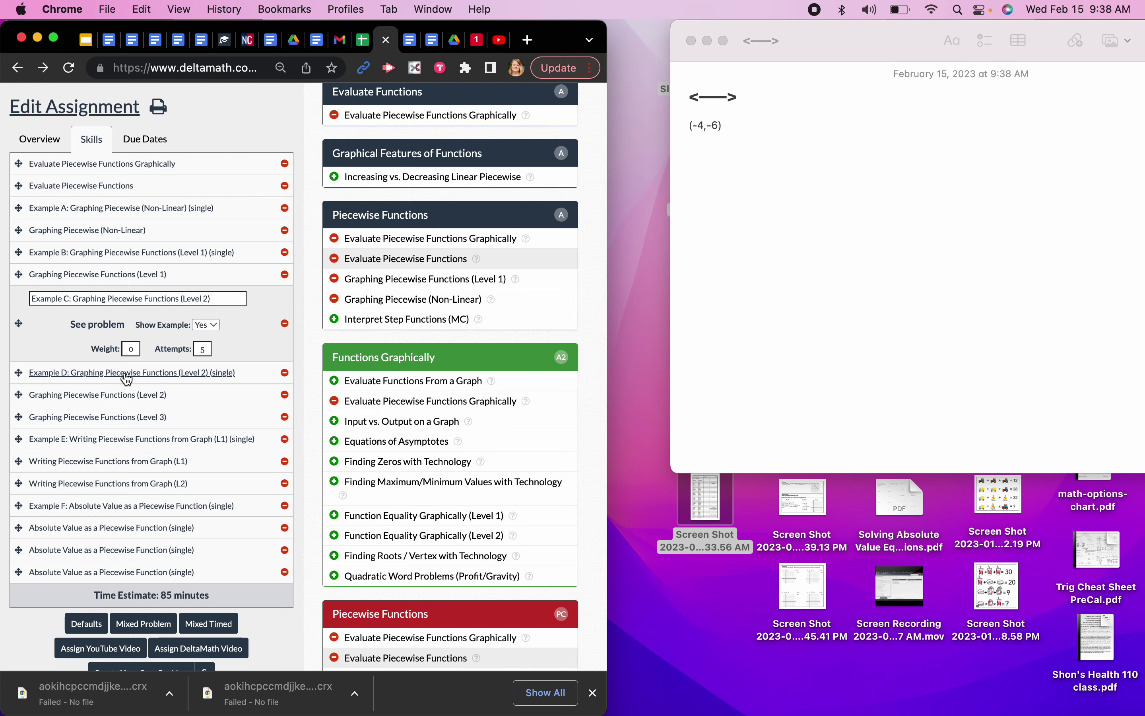
click(105, 372)
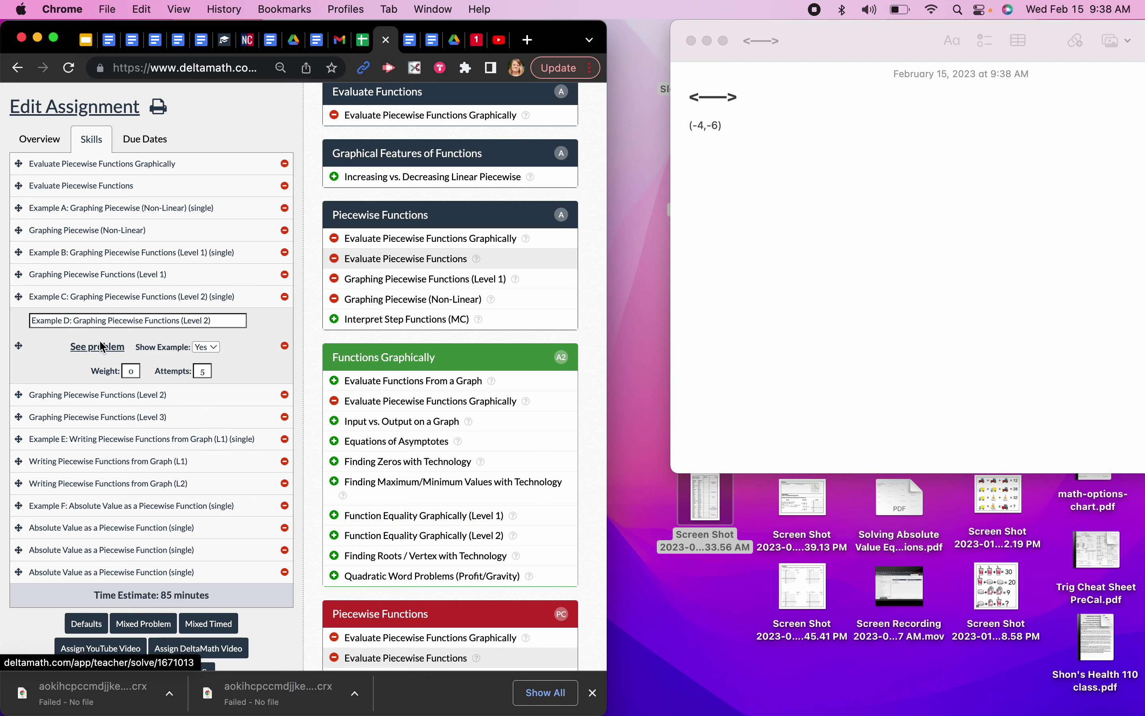
click(101, 347)
scroll(513, 459, down, 5)
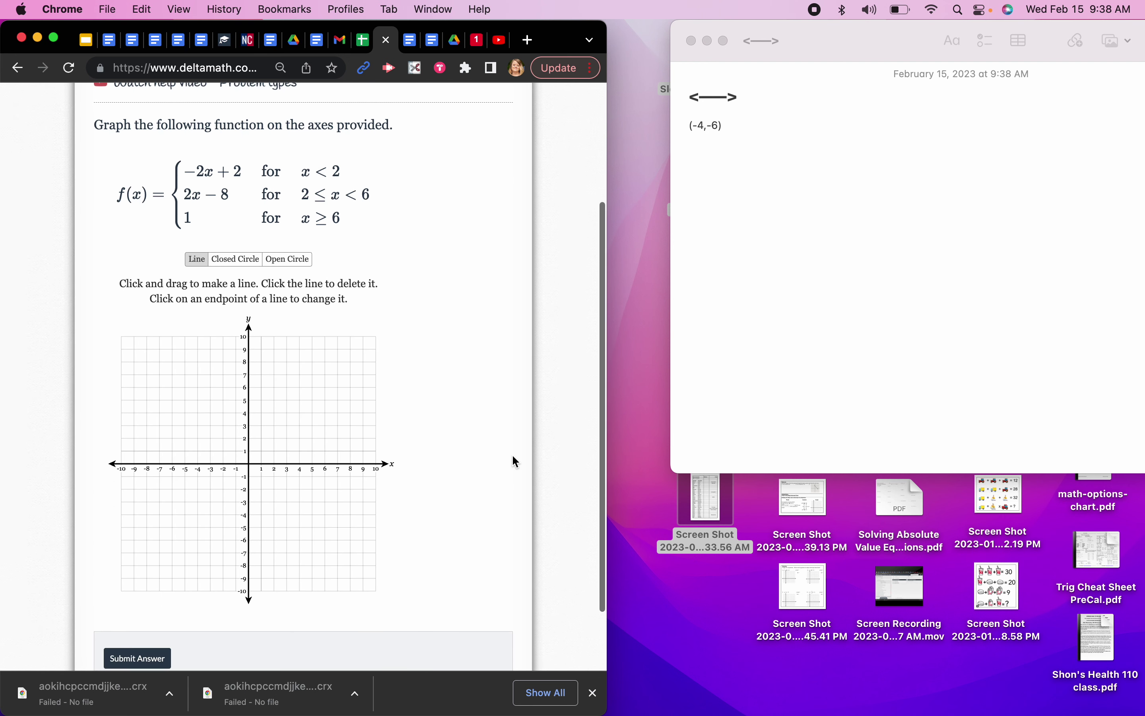
Replace the note with y=-2x+2 and the reminders y=mx+b, m= slope, b= yint.
click(730, 123)
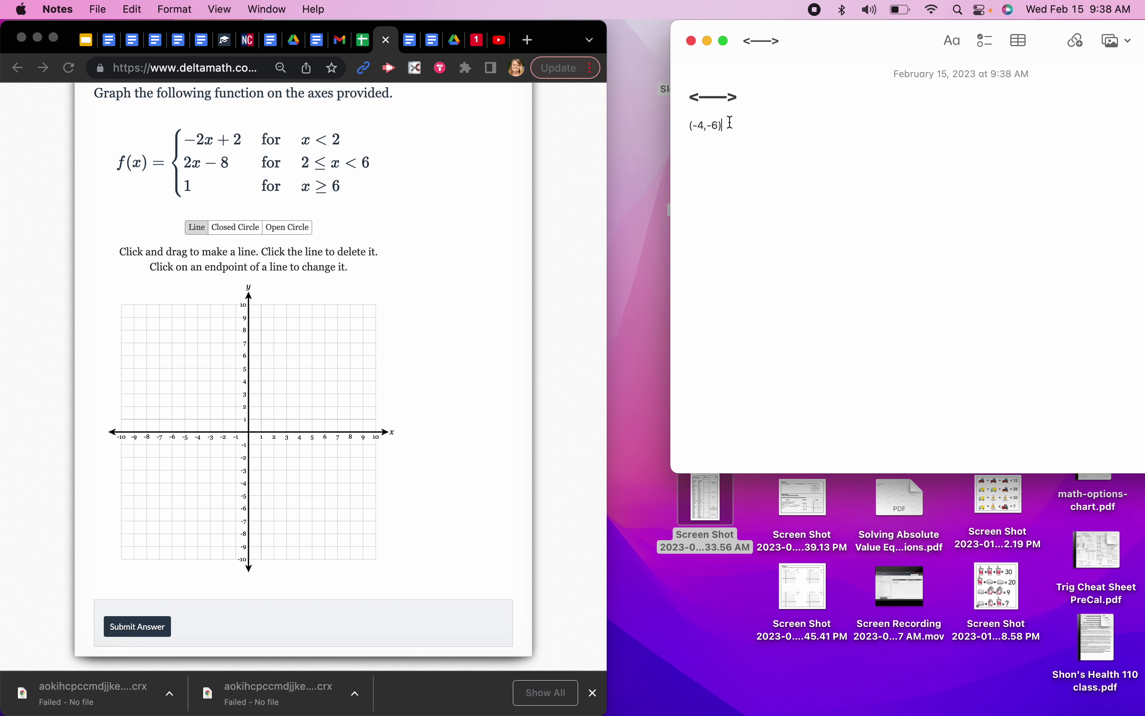
drag(730, 123, 662, 118)
key(BackSpace)
key(BackSpace)
key(BackSpace)
key(BackSpace)
key(BackSpace)
key(BackSpace)
text(y)
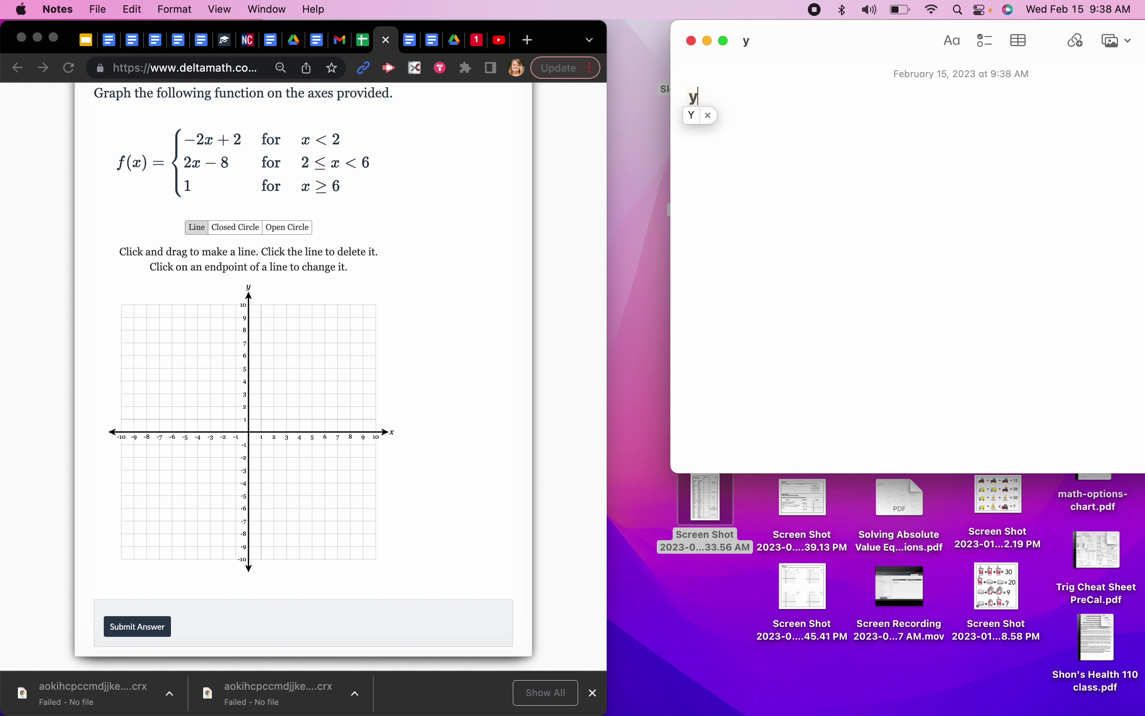
text(=-)
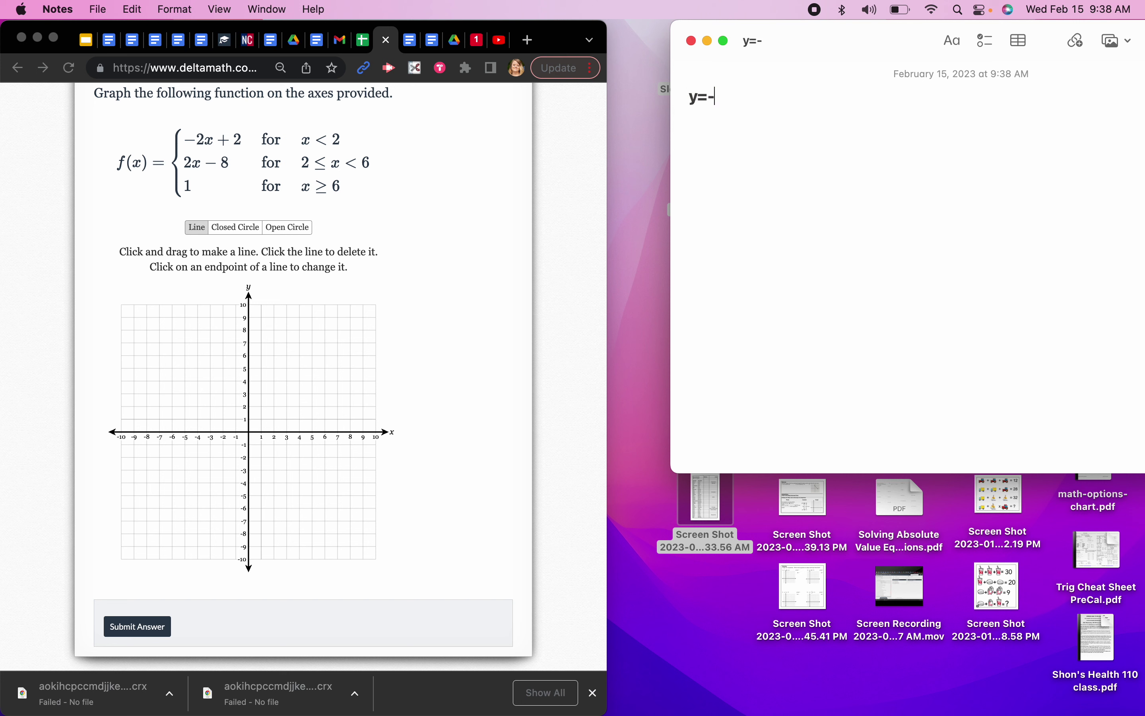
text(2x+3)
key(BackSpace)
text(2)
key(Return)
text(y=mx+b m)
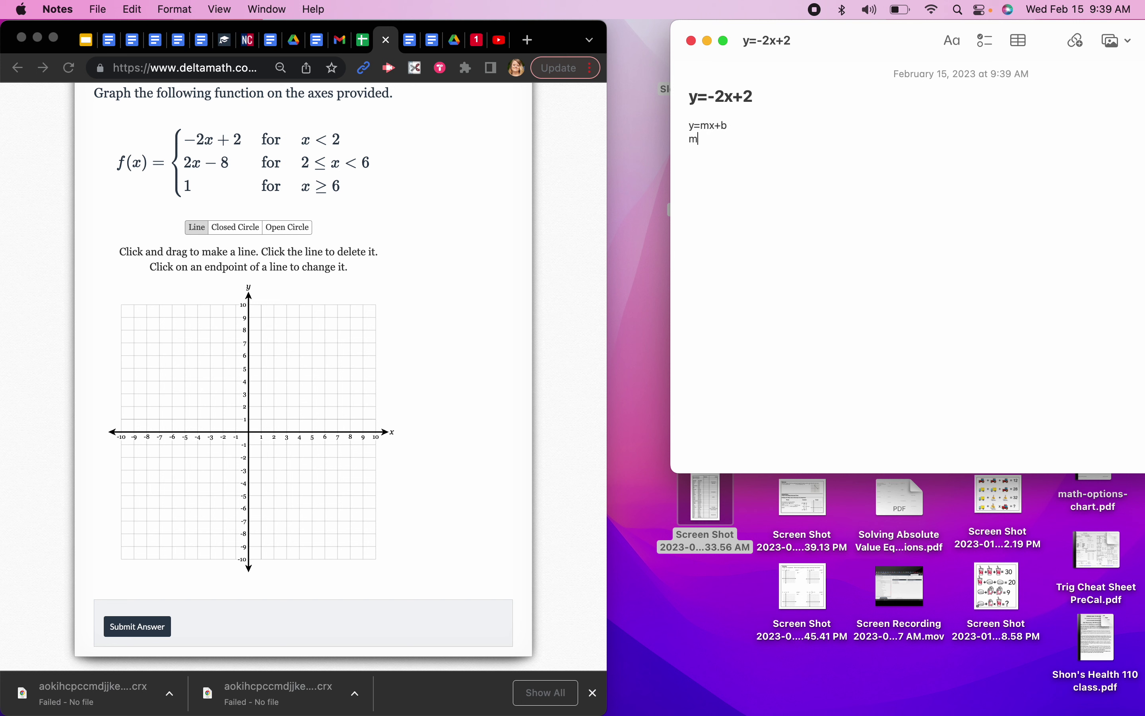
text(= slope b= yint)
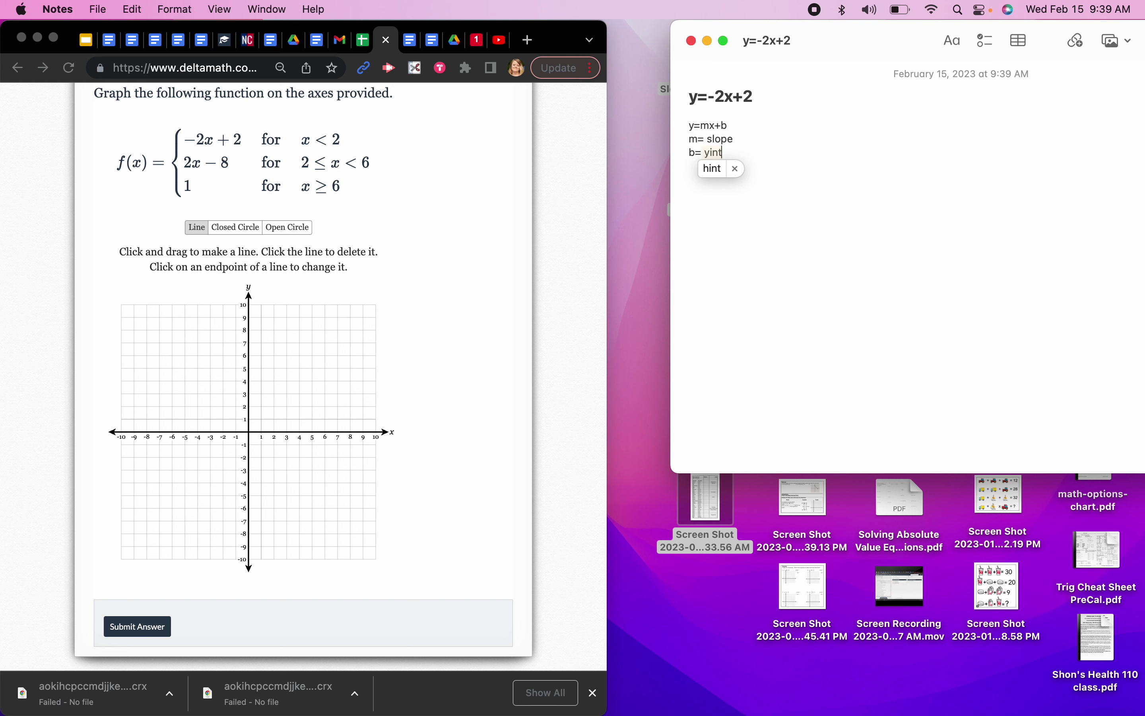
click(787, 208)
click(719, 171)
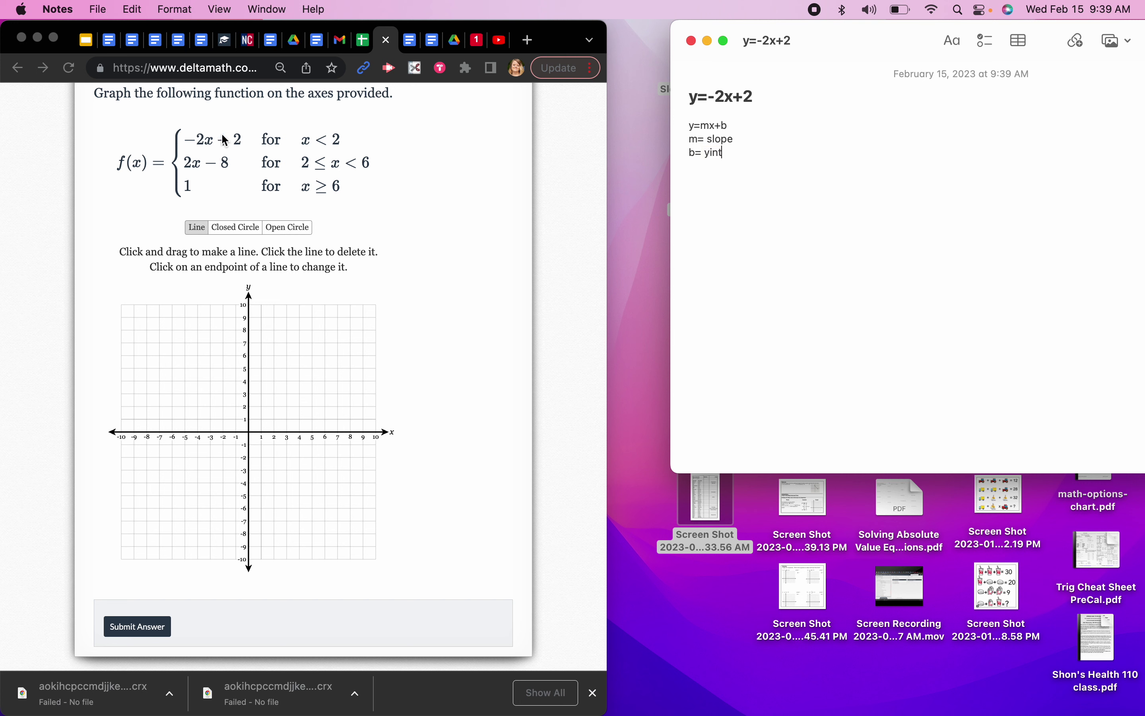
click(247, 404)
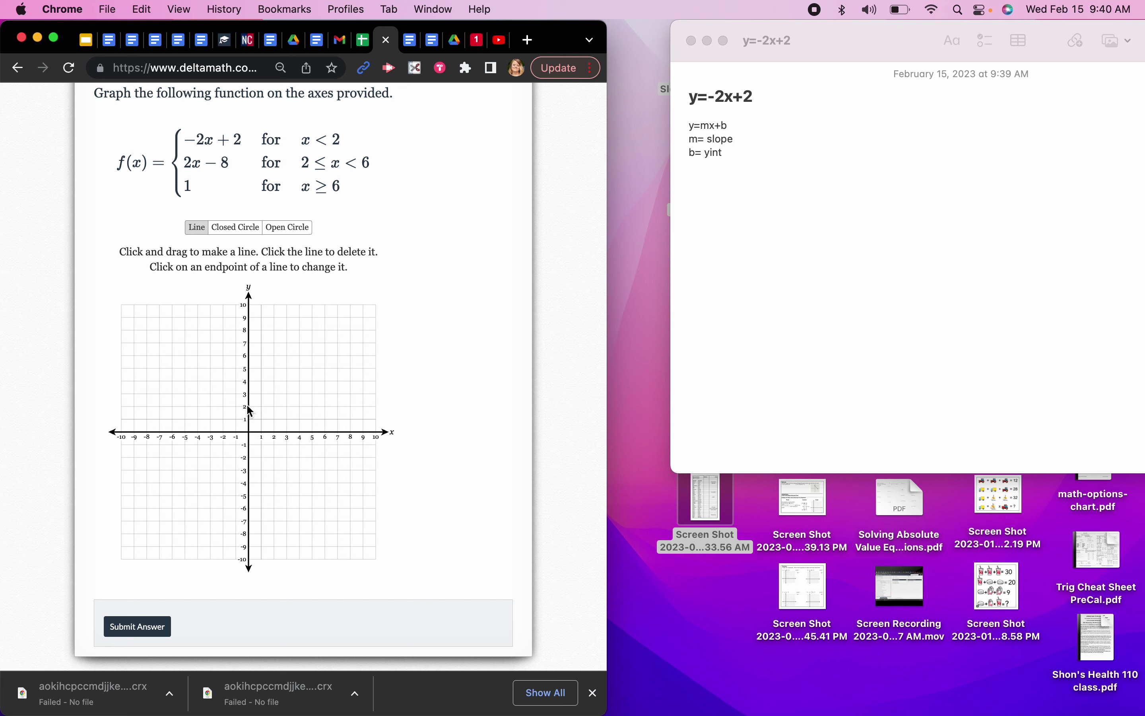
Sketch the −2x+2 line through (0,2) and delete the misplaced stray segments.
mouse_move(249, 408)
mouse_down()
mouse_move(263, 436)
mouse_move(249, 410)
mouse_move(335, 413)
mouse_move(204, 353)
mouse_move(200, 310)
mouse_up()
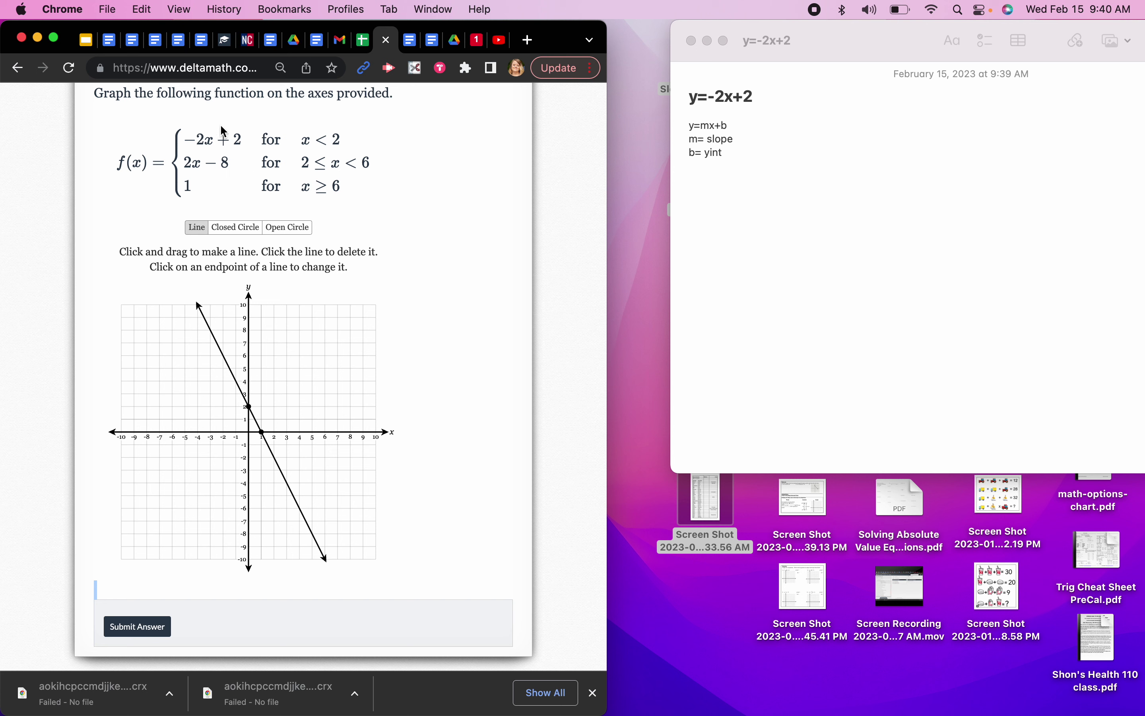
drag(276, 461, 267, 436)
drag(182, 142, 240, 143)
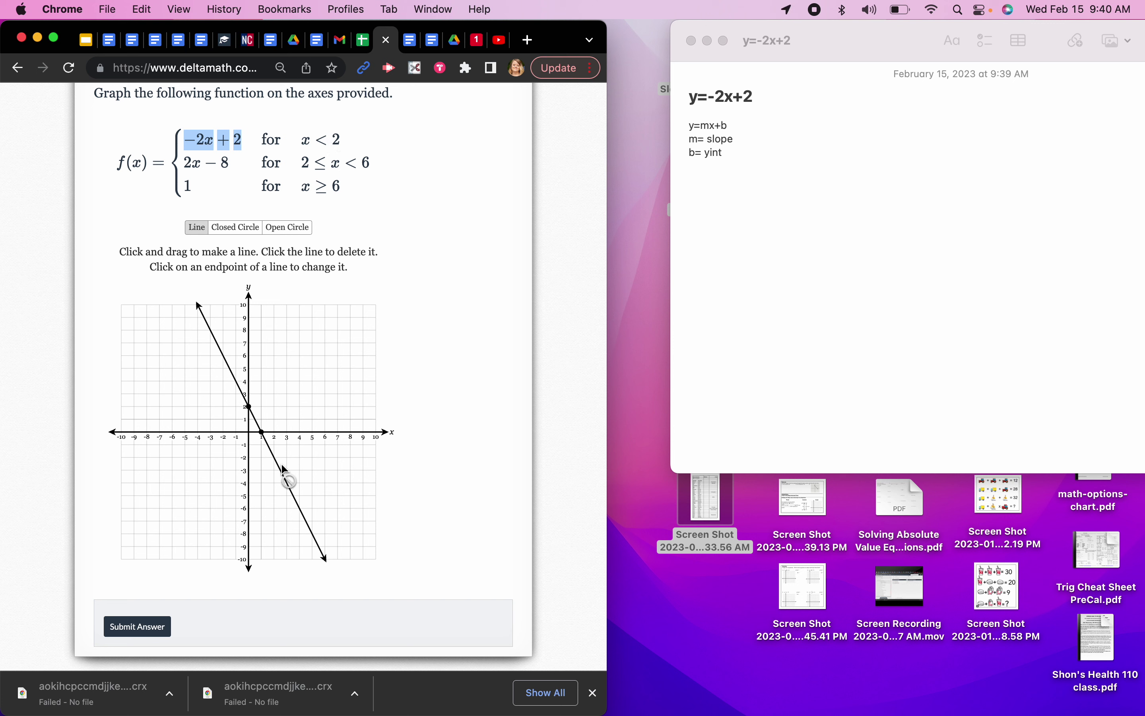
drag(325, 560, 299, 495)
click(298, 505)
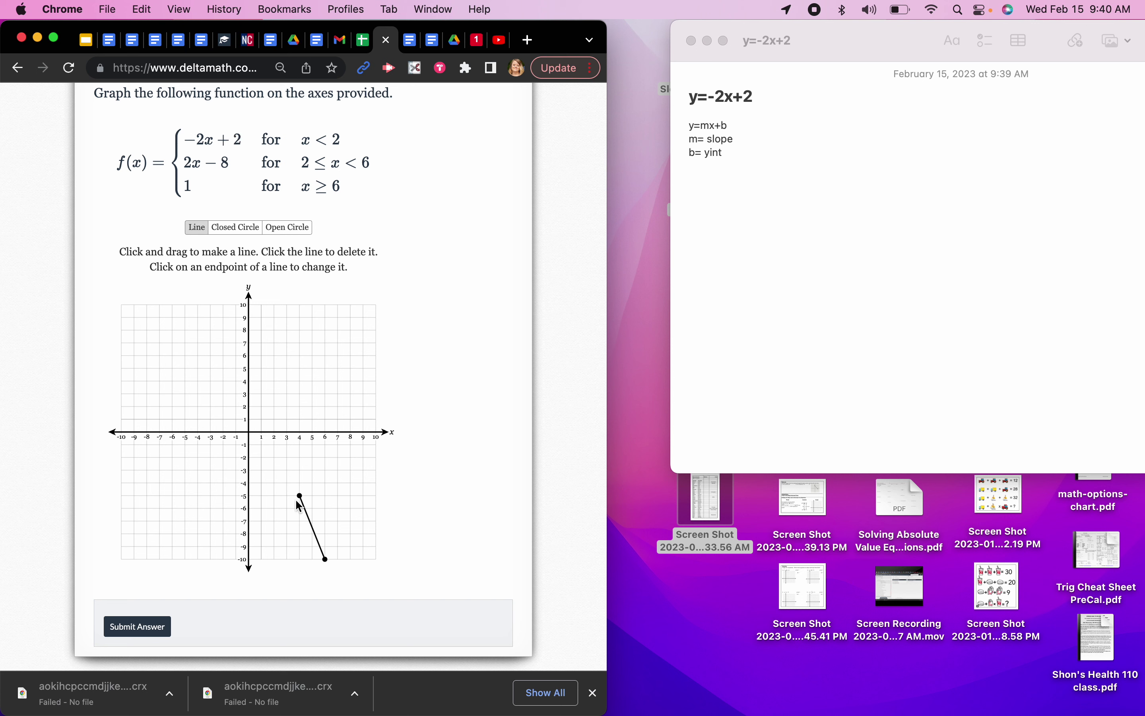
click(309, 519)
Redraw −2x+2 as a ray up-left from an open circle at (2,−2), noting 'left of -2'.
drag(248, 406, 274, 462)
click(251, 410)
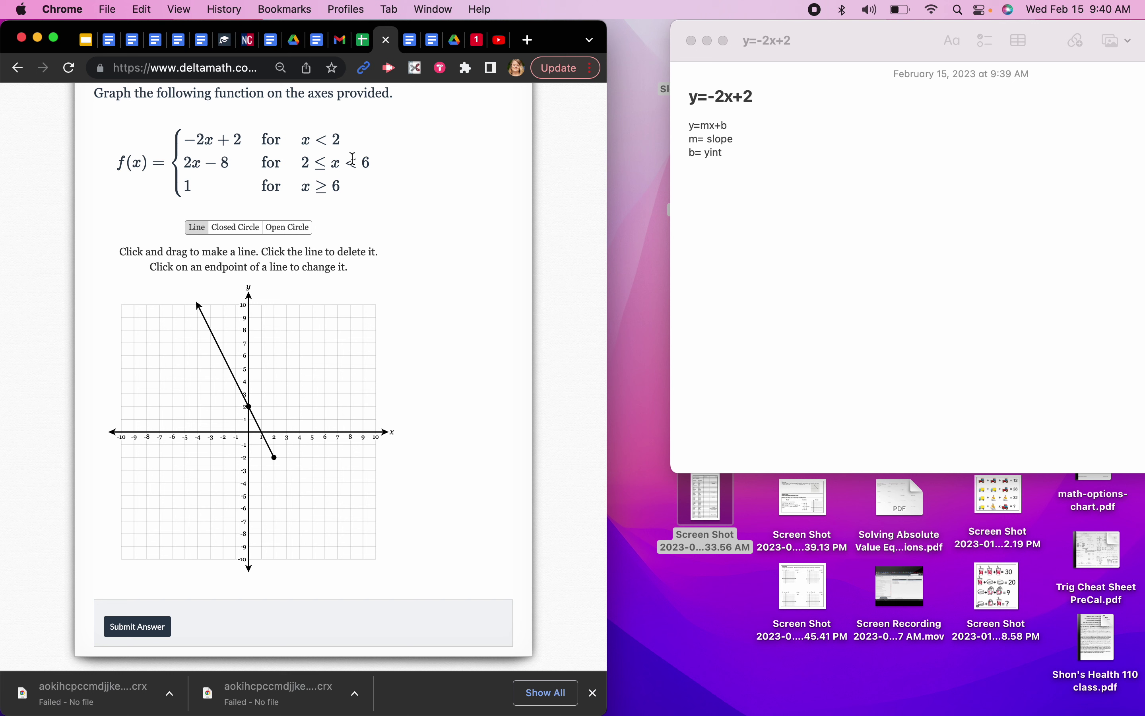
click(813, 89)
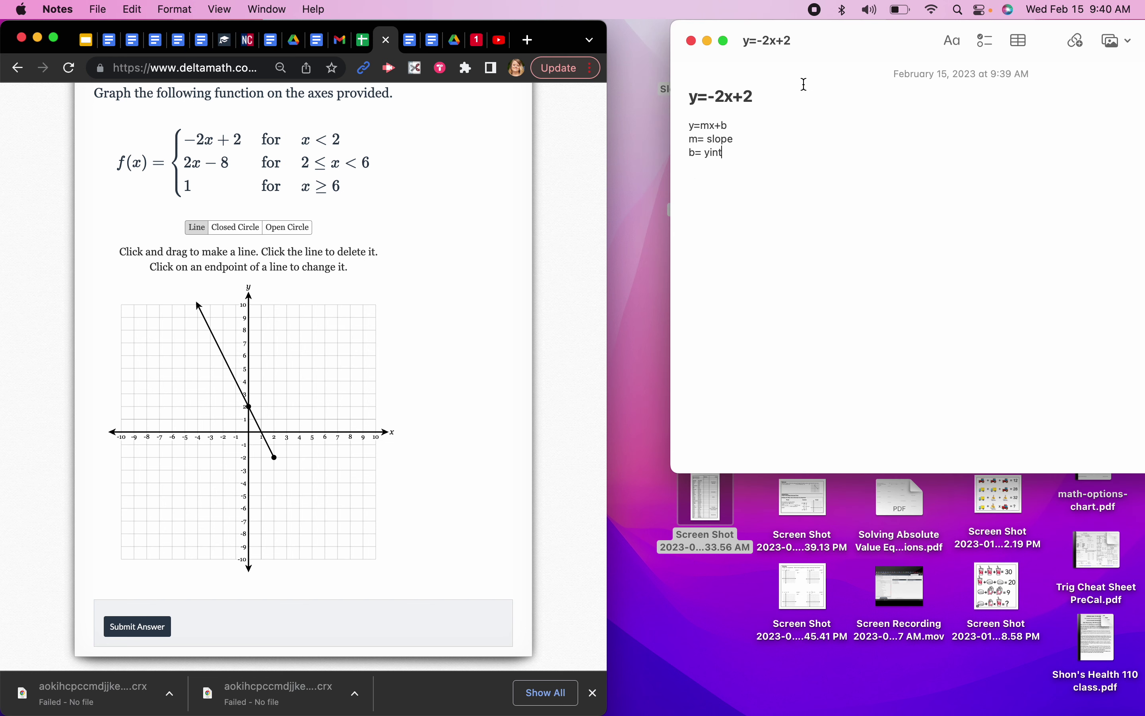
text(left)
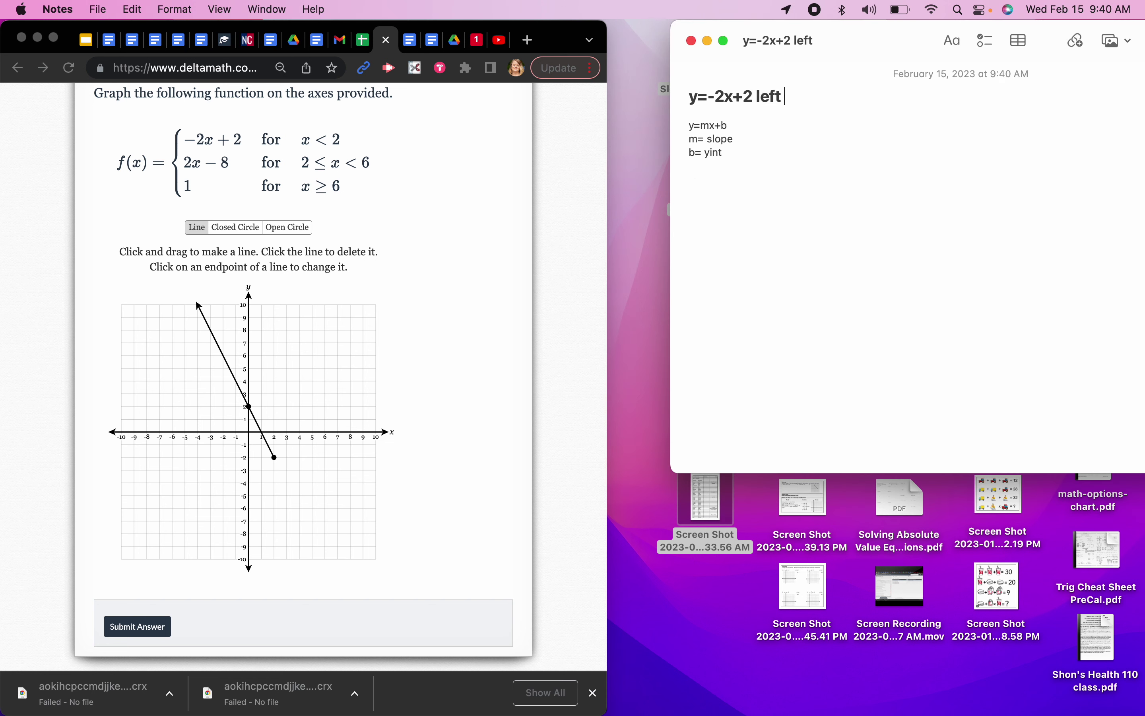
text( of -2)
click(277, 461)
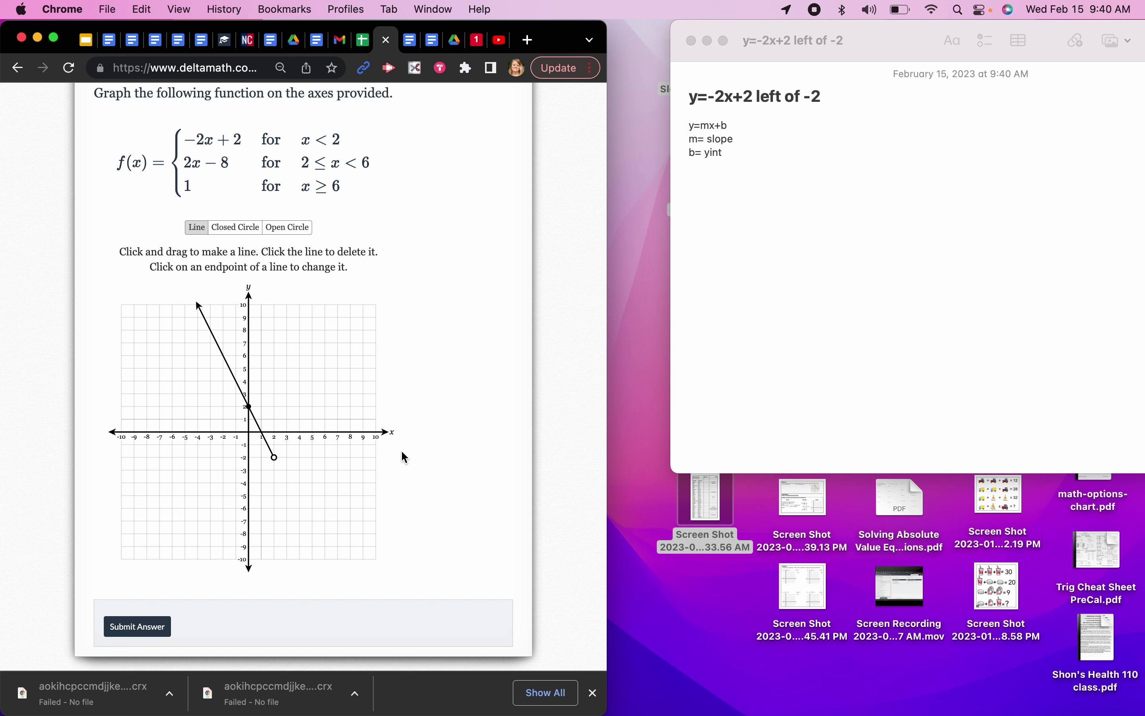
Add y=2x-8 to the note with endpoints (2,-4) closed and (6,4) open.
click(772, 163)
key(Return)
key(Return)
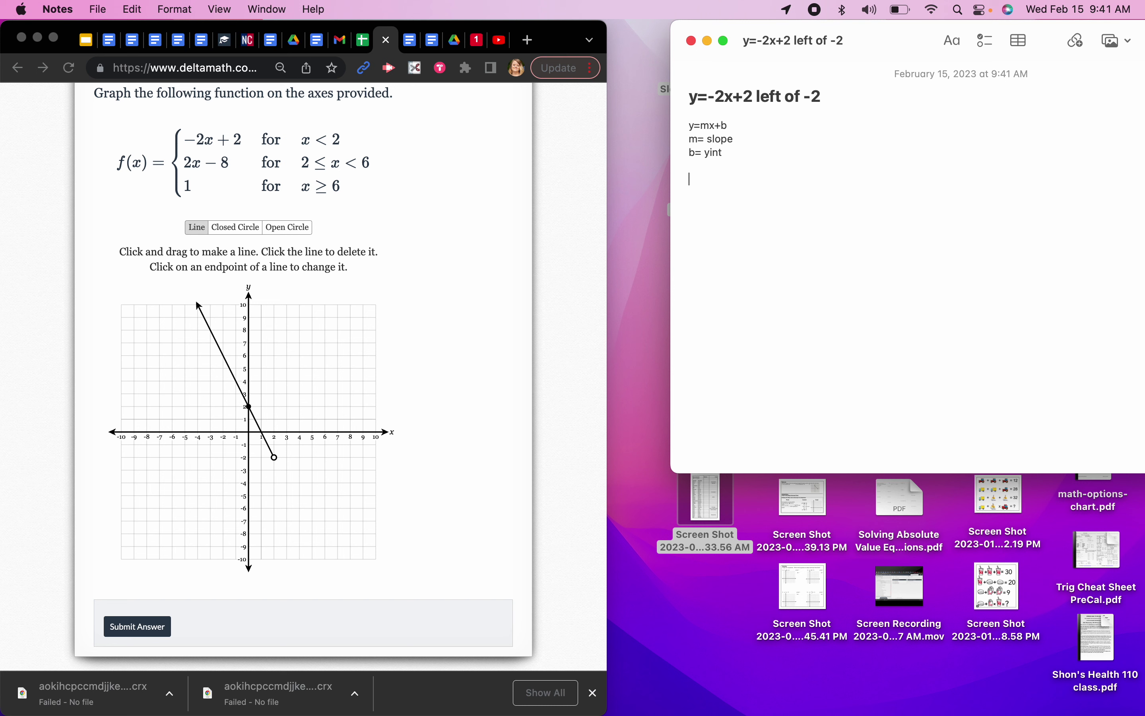
text(W-2)
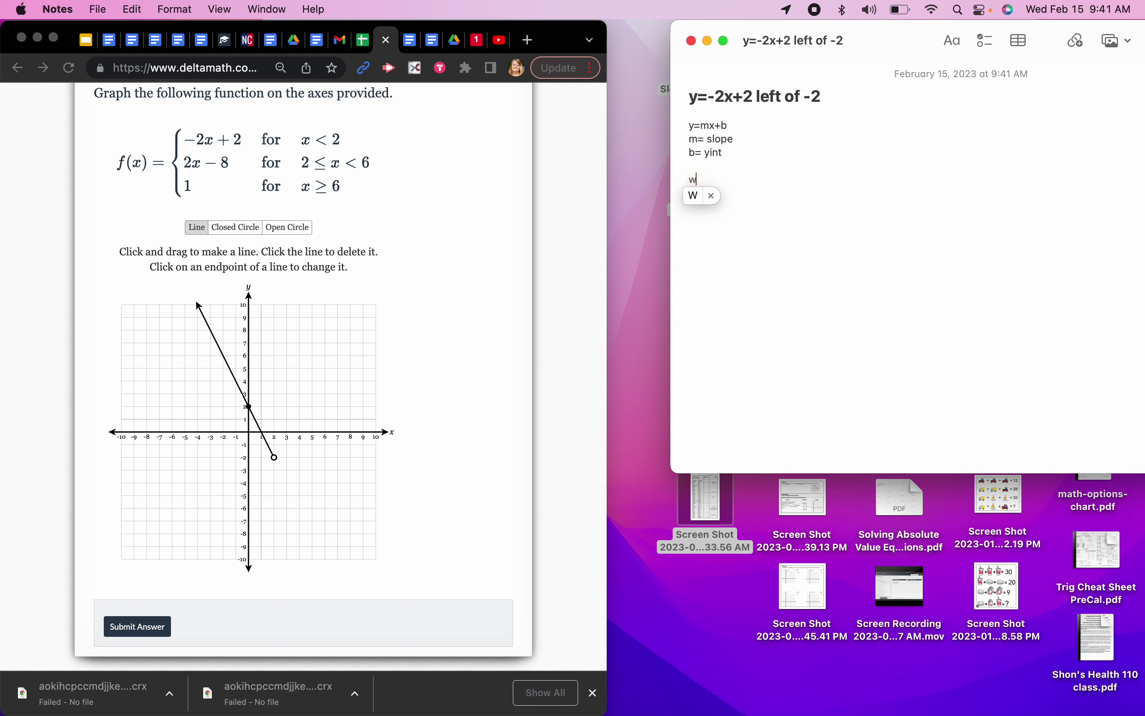
text(-8)
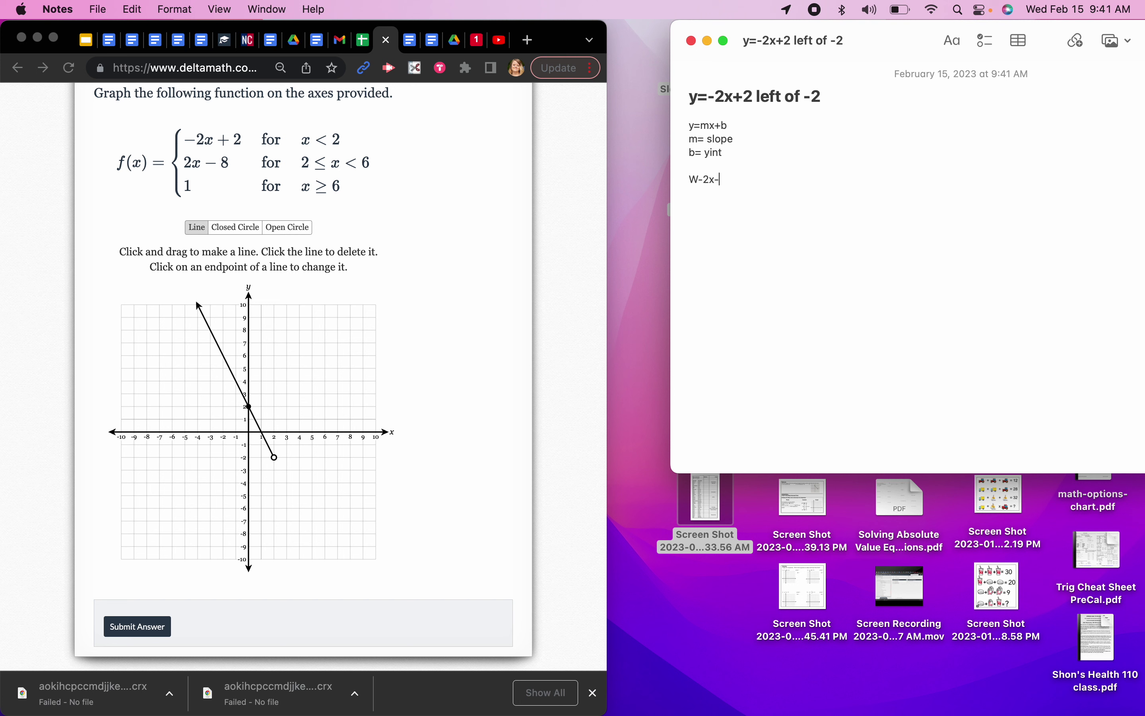
key(BackSpace)
key(BackSpace)
key(BackSpace)
key(BackSpace)
key(BackSpace)
key(BackSpace)
text(y=2x-8)
key(Return)
key(Return)
text((2)
text(-4) closed)
key(Return)
text((6,)
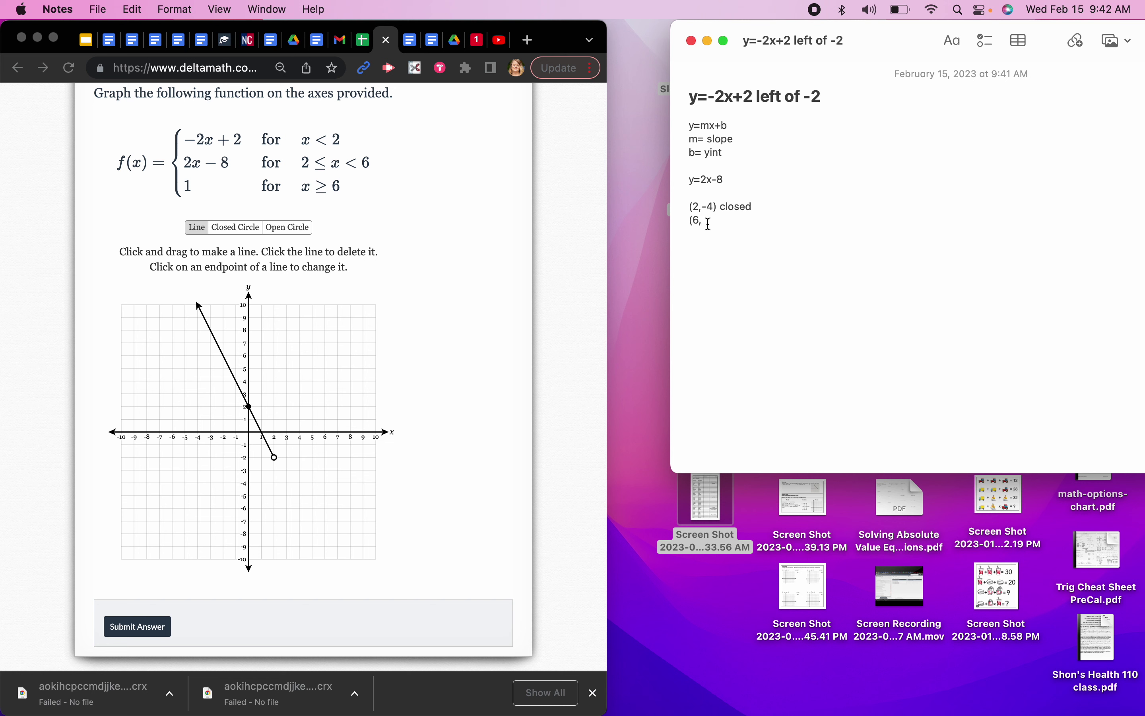
text(4) open)
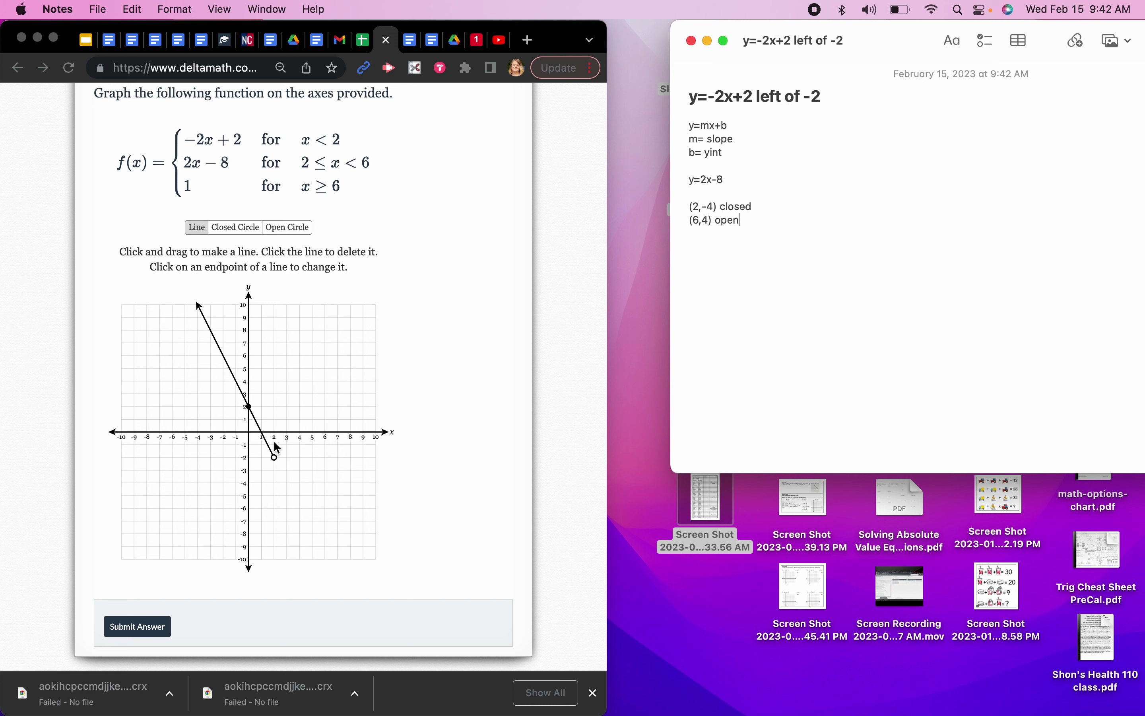
Stretch the 2x−8 segment to (6,4) and note y=1 right of 6 (closed).
click(273, 480)
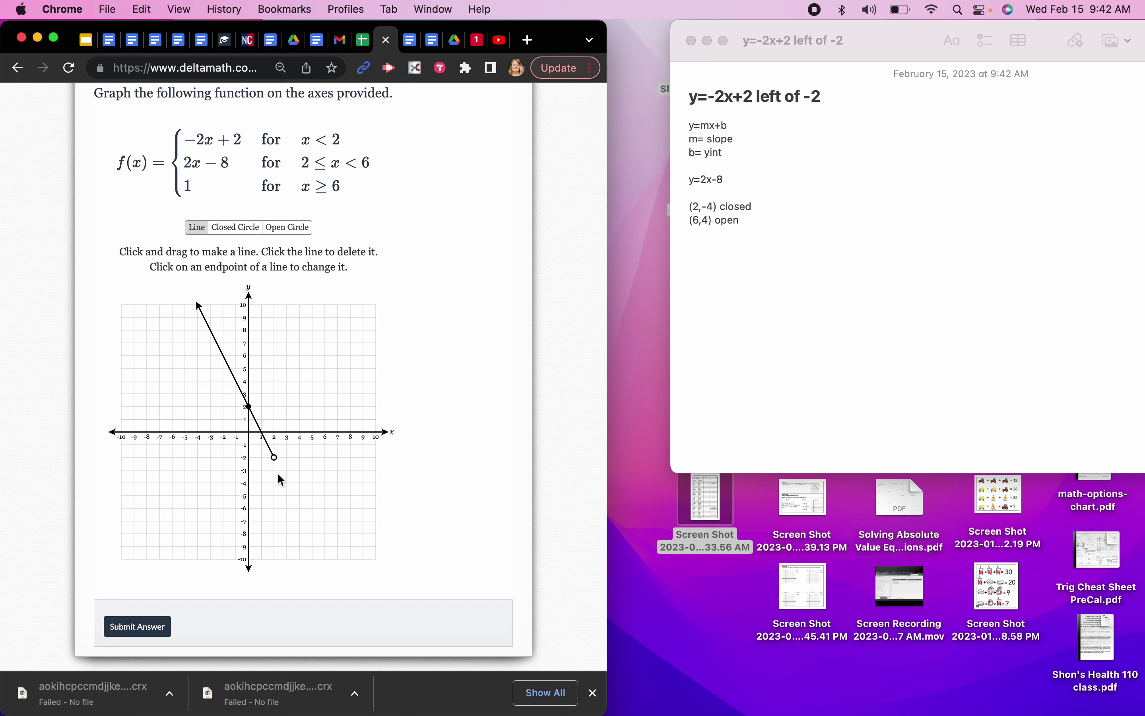
drag(316, 415, 325, 382)
click(794, 221)
key(Return)
key(Return)
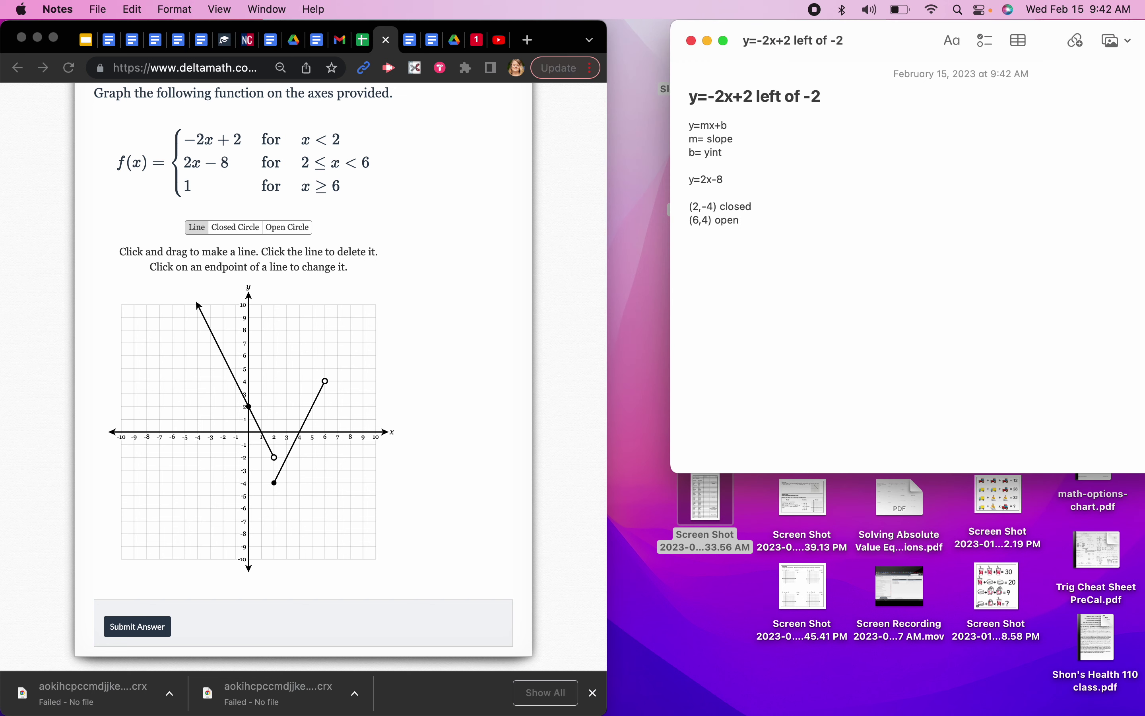
text(y=1)
text(right of 6 (closed)
key(BackSpace)
key(BackSpace)
key(BackSpace)
key(BackSpace)
text(osed))
Extend the y=1 piece into a rightward ray from (6,1) and submit the graph.
click(194, 229)
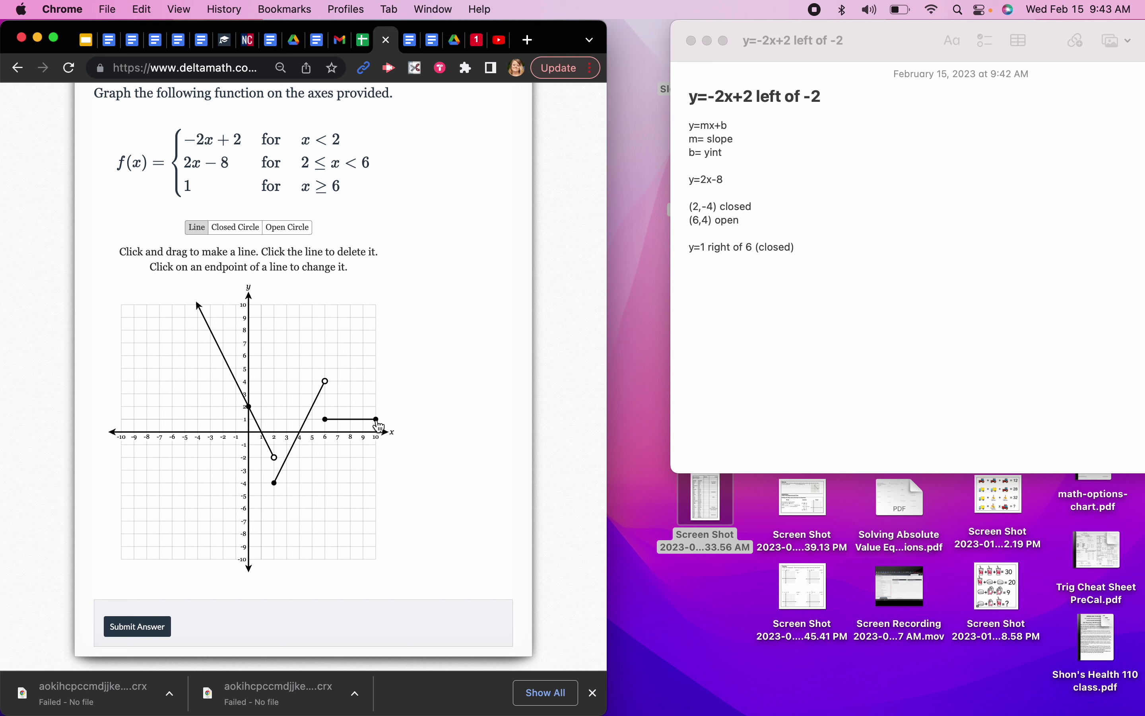
click(376, 420)
click(134, 629)
Confirm the graph submission.
key(Return)
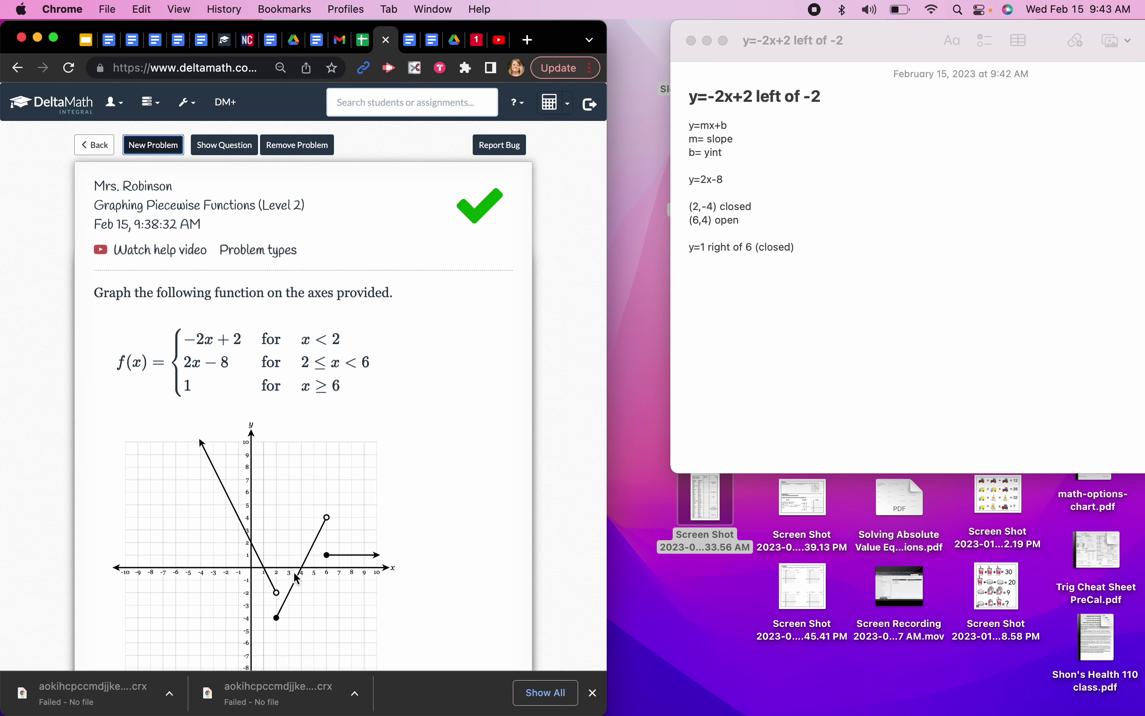
scroll(344, 389, down, 5)
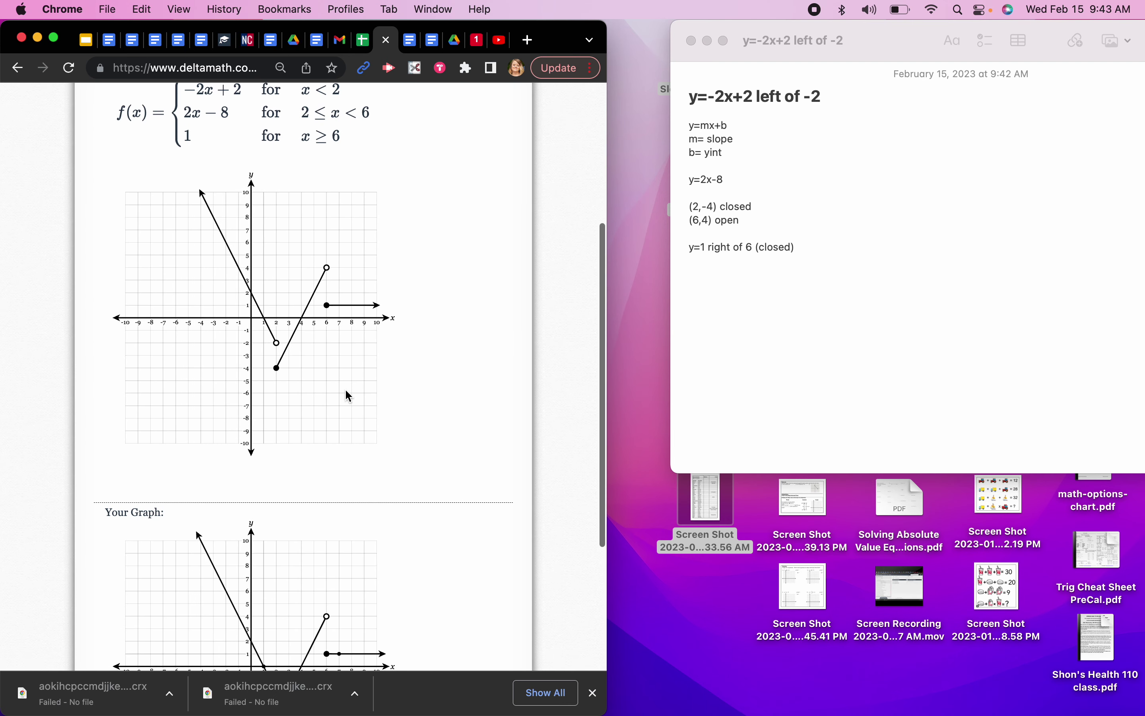
scroll(347, 394, up, 5)
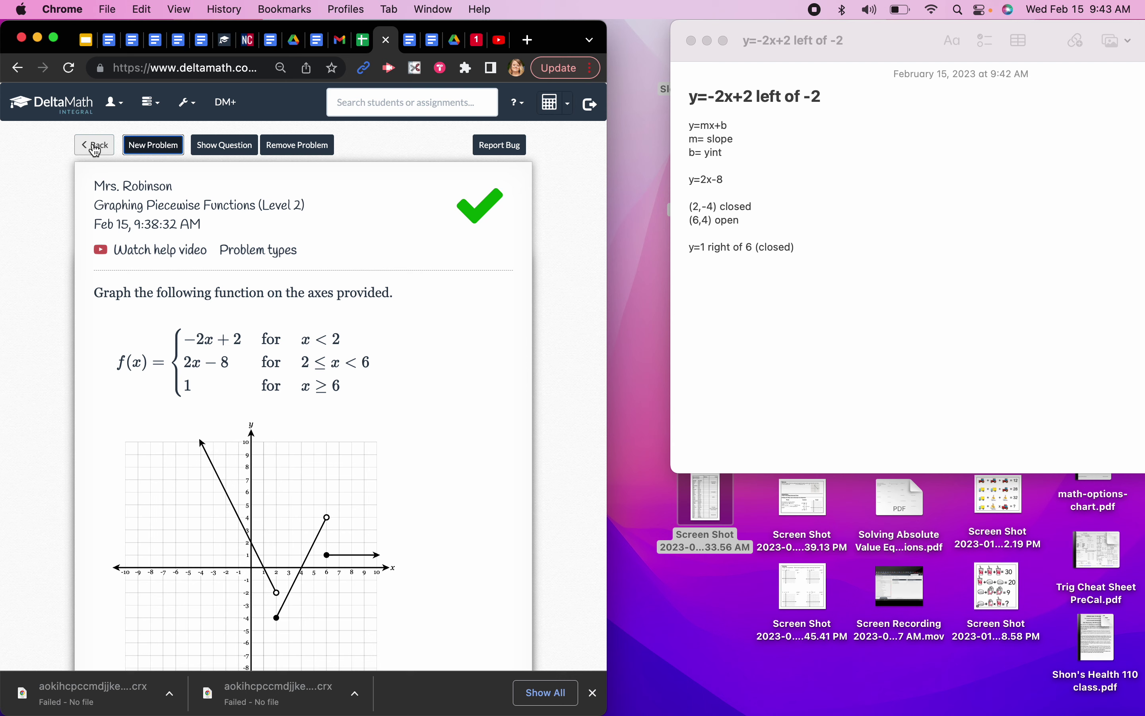
Return to the skills list and open the Example E Writing Piecewise Functions (L1) problem.
click(93, 142)
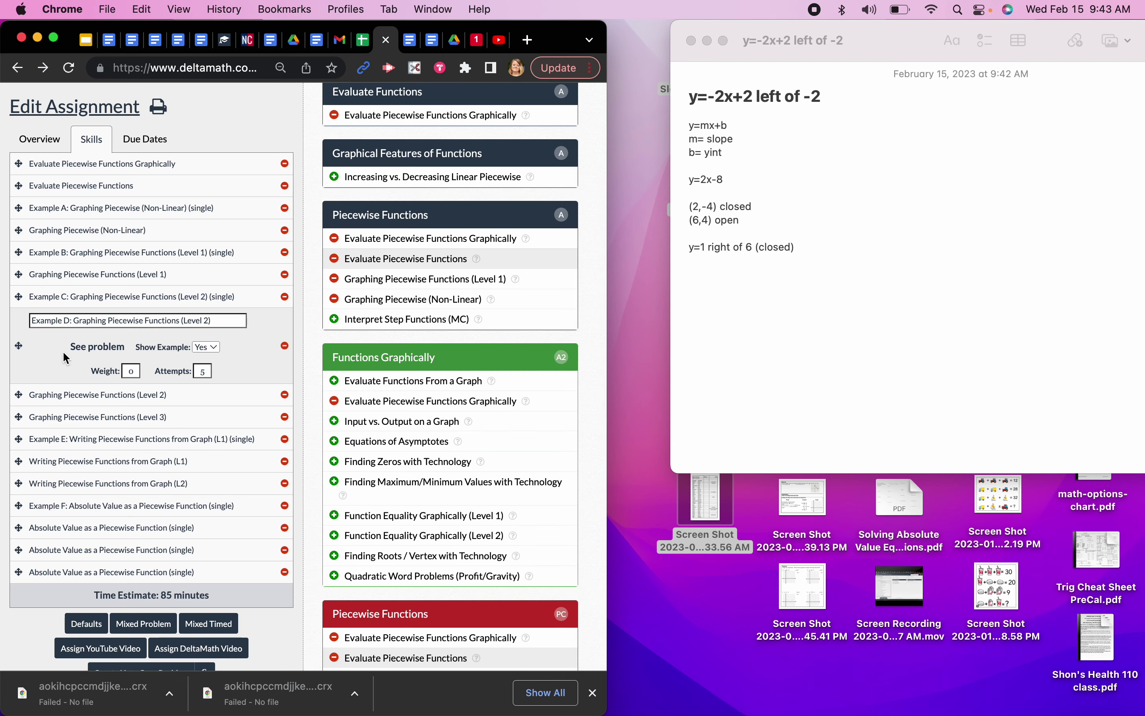
click(211, 395)
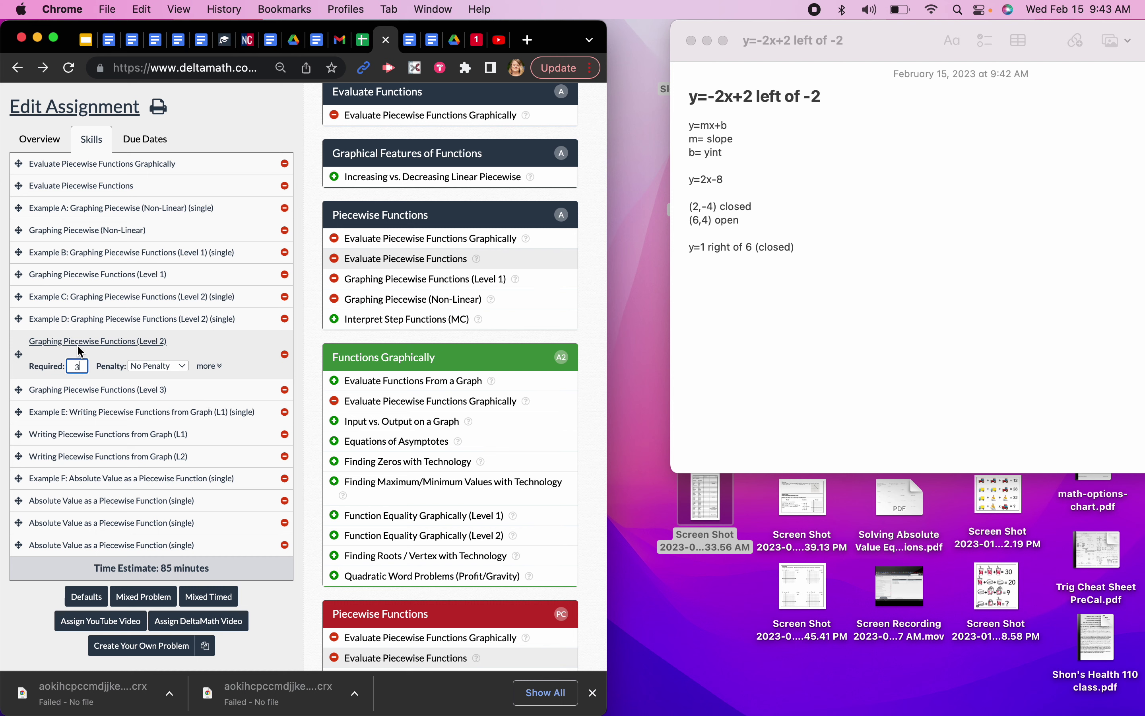
click(146, 342)
click(92, 144)
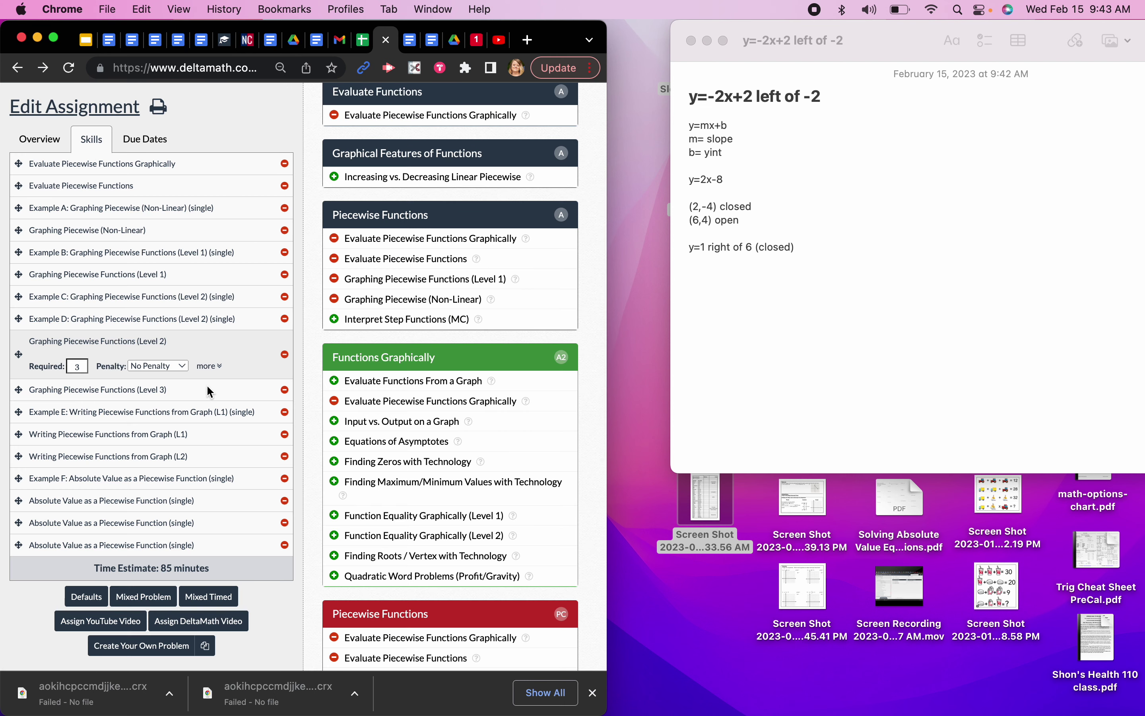
click(204, 413)
click(90, 410)
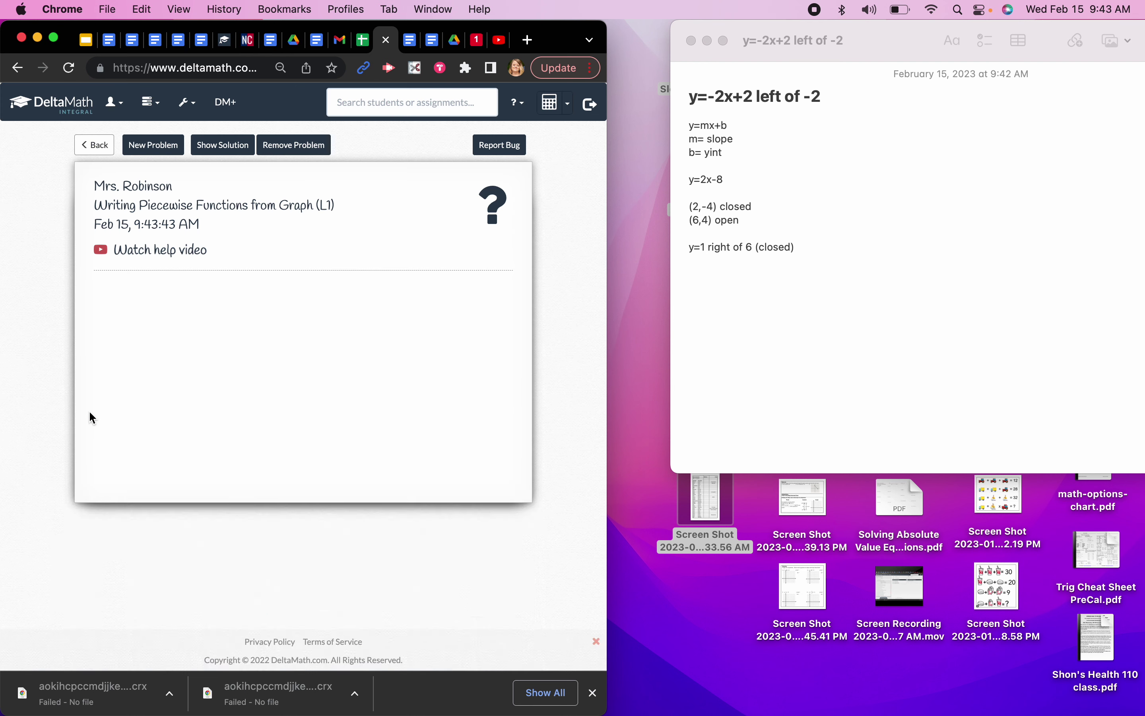
Enter the first piece's domain as x ≤ −4.
scroll(351, 405, down, 4)
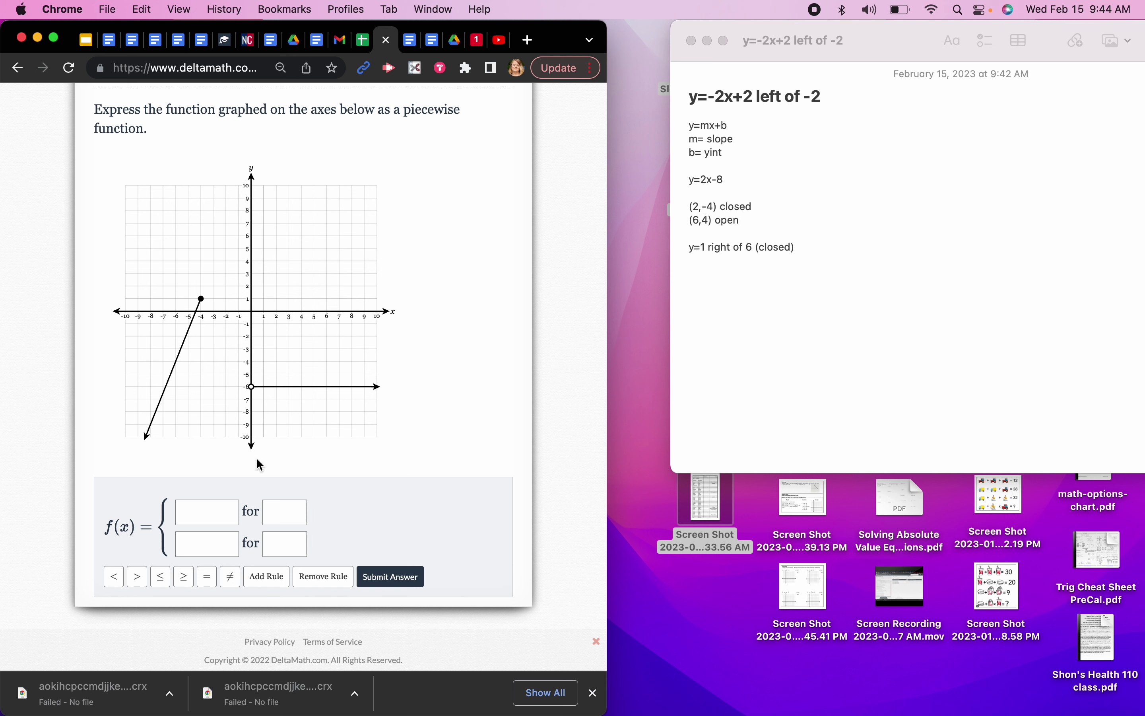
click(284, 511)
text(x)
click(161, 583)
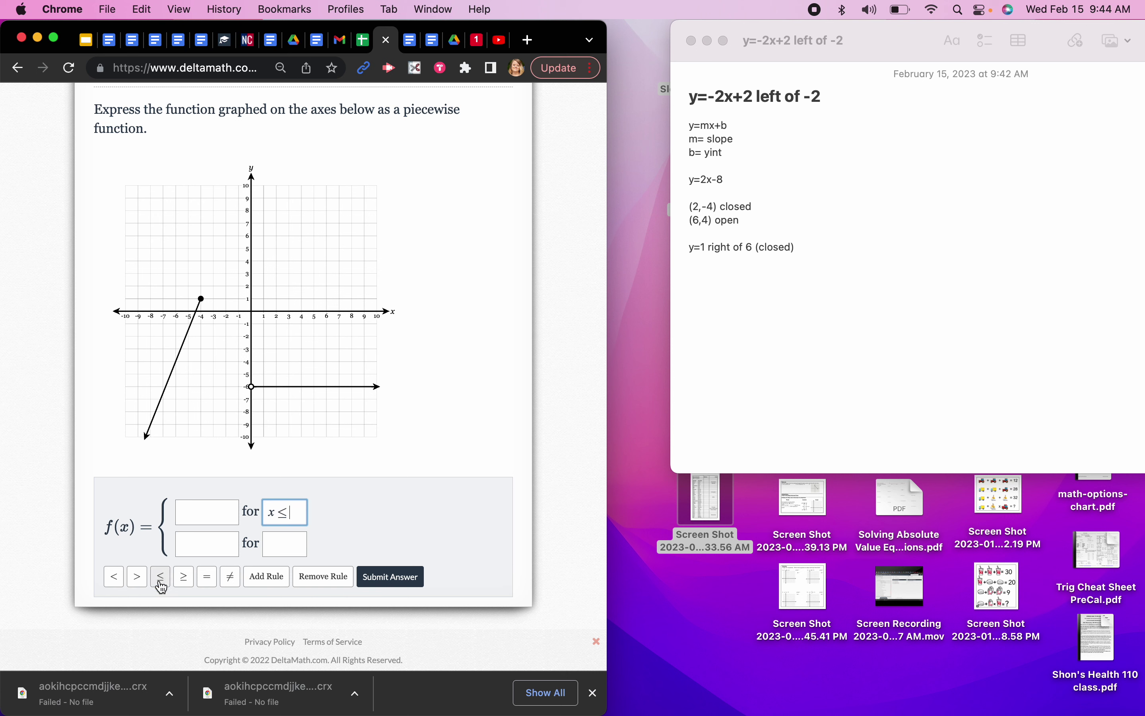
text(-4)
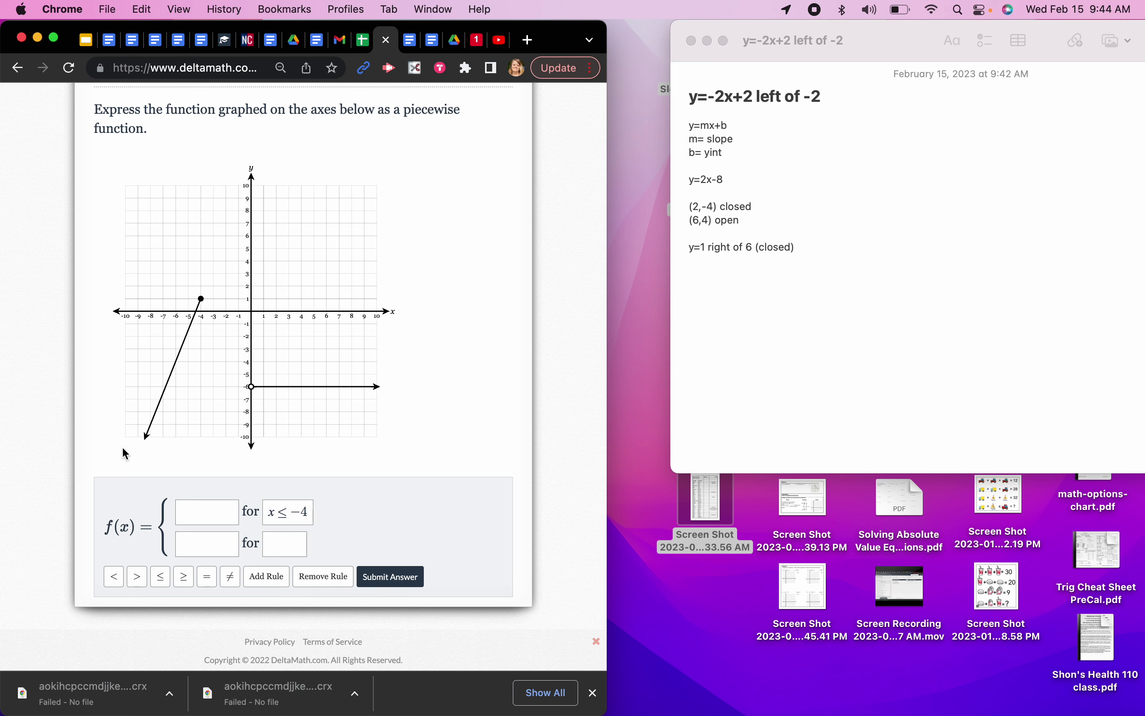
Enter −6 as the second piece for x > 0.
click(281, 549)
text(x>0)
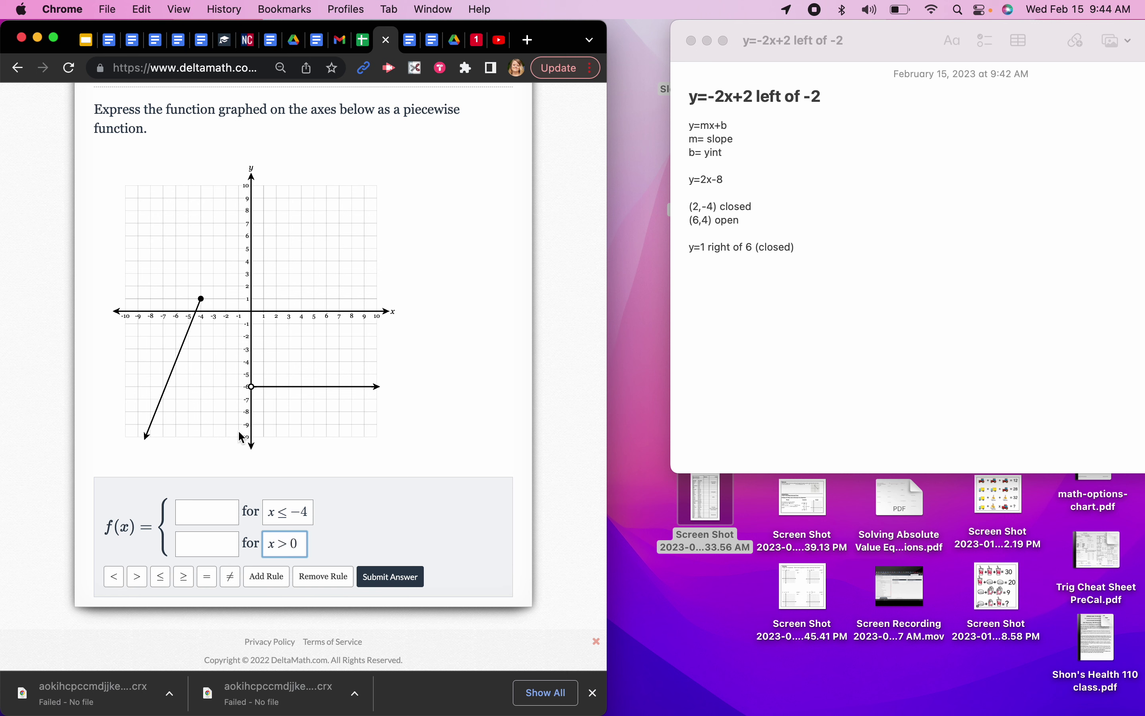
click(204, 535)
text(-6)
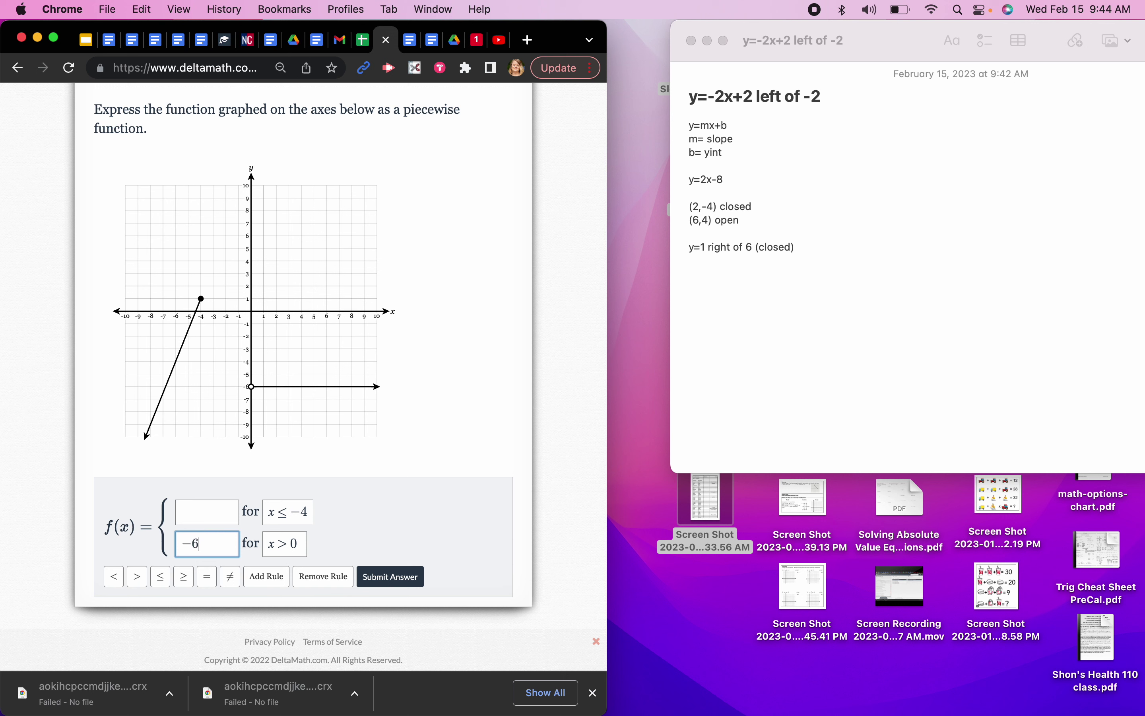
click(223, 516)
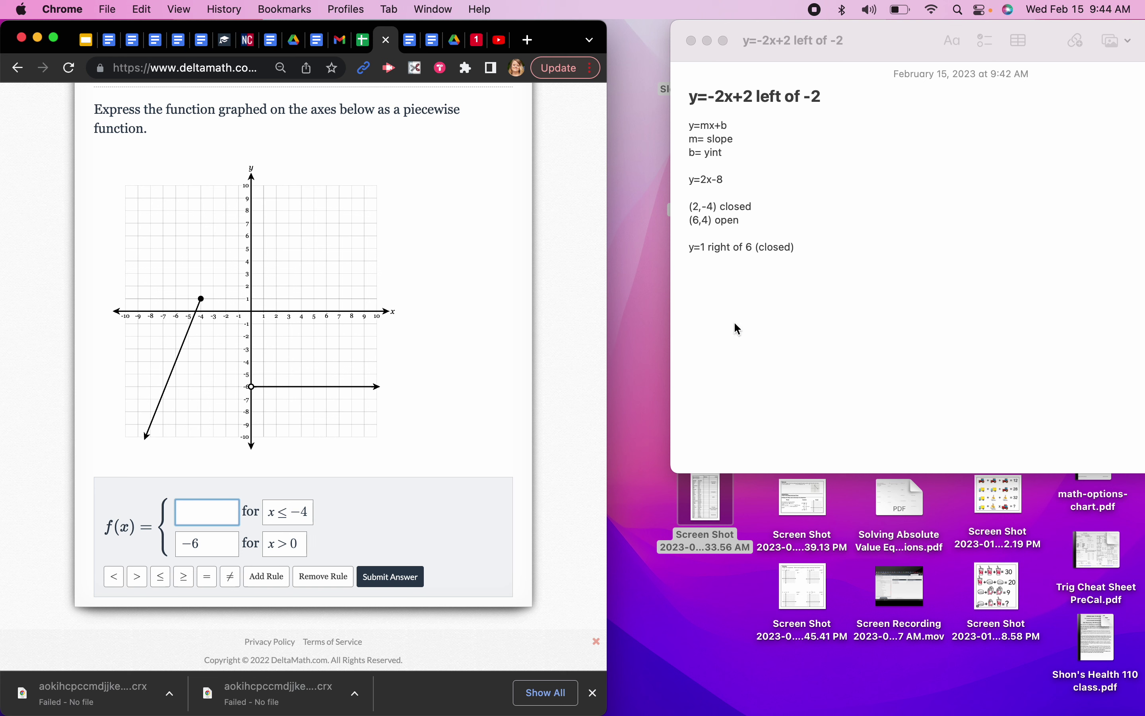
click(757, 333)
Record the point (-4,1) on a new line in the note after reading it off the graph.
key(Return)
key(Return)
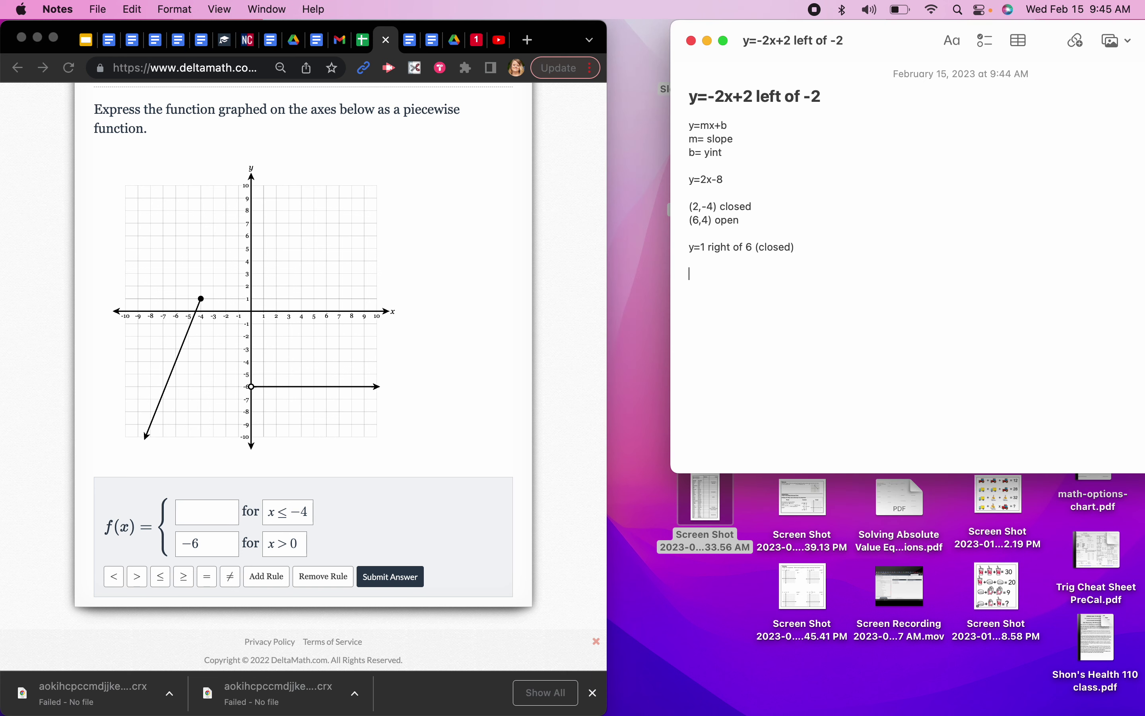
text((-4,1))
click(414, 365)
scroll(414, 364, up, 5)
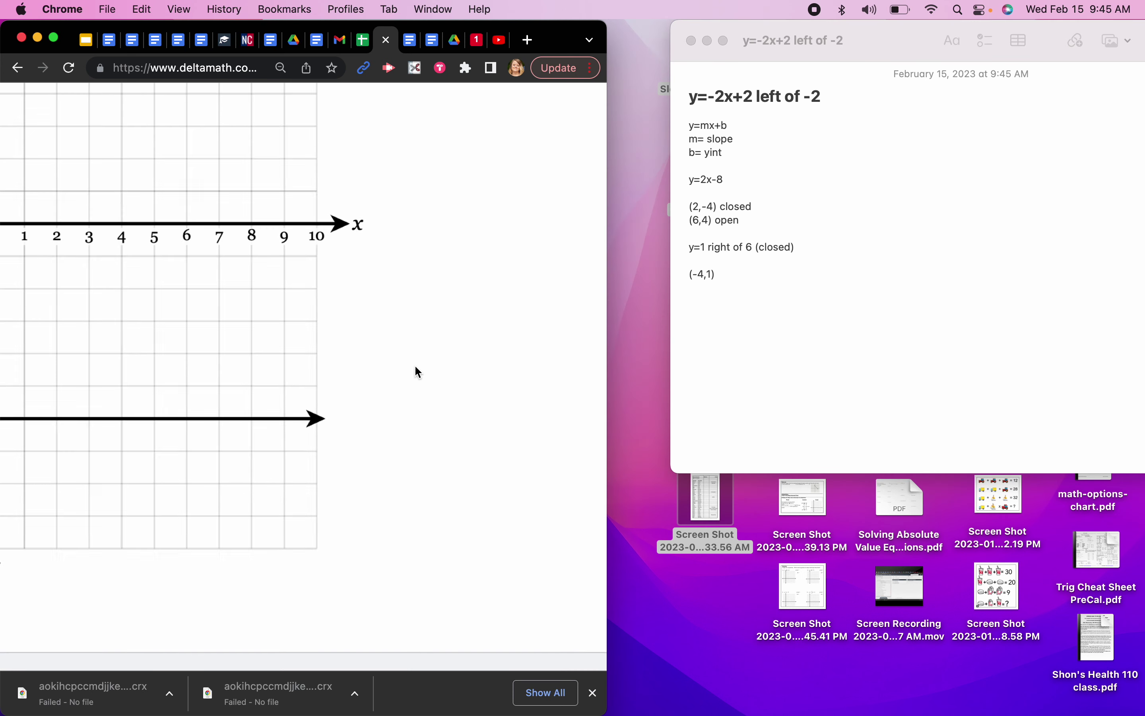
scroll(415, 367, down, 5)
scroll(415, 367, up, 3)
scroll(415, 367, down, 2)
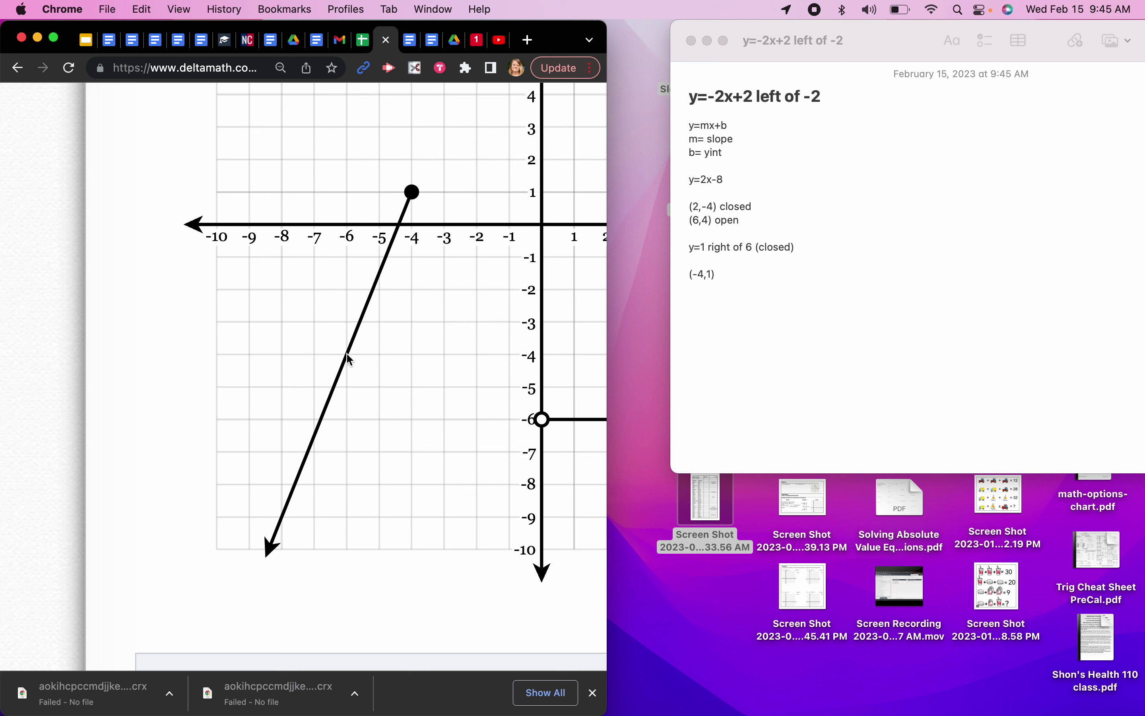
Add the second point (-6,-4) to the note, checking it against the graph.
click(720, 273)
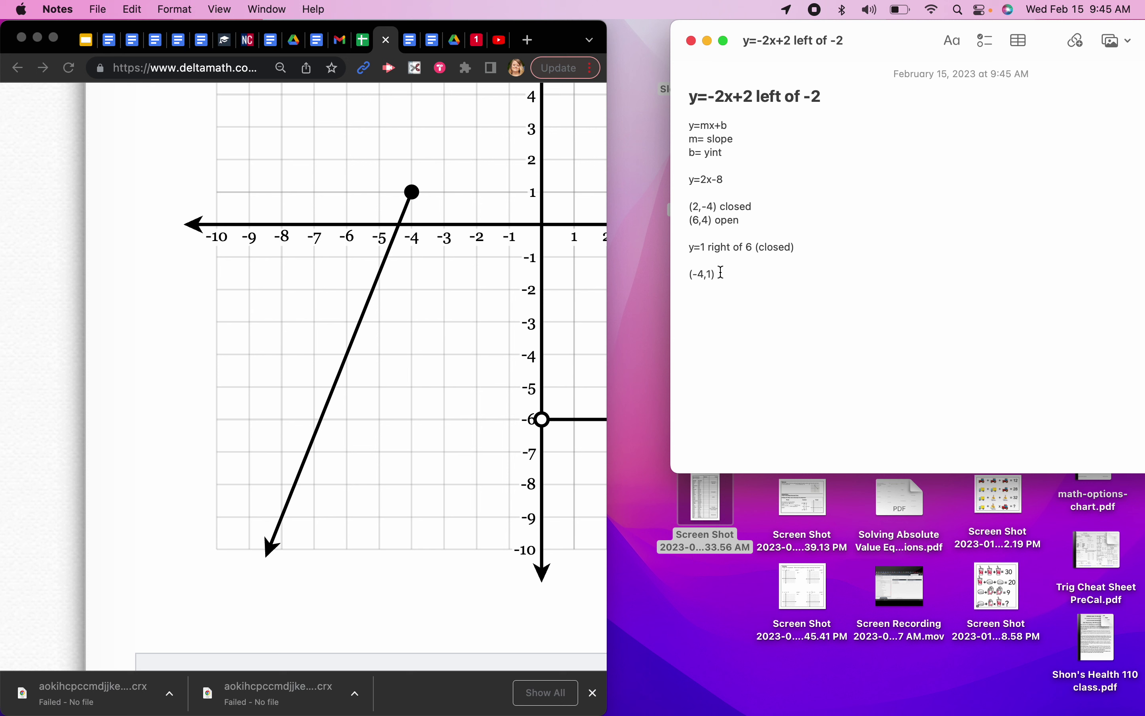
text((-6,-4))
click(475, 261)
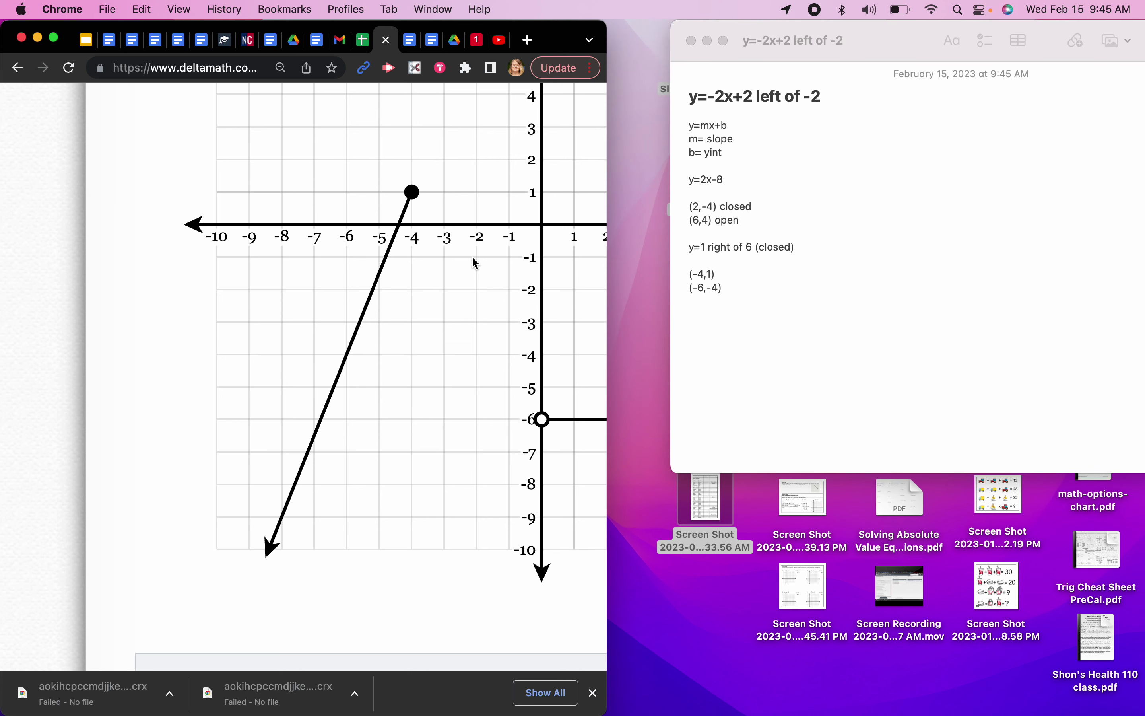
scroll(474, 262, right, 2)
click(743, 290)
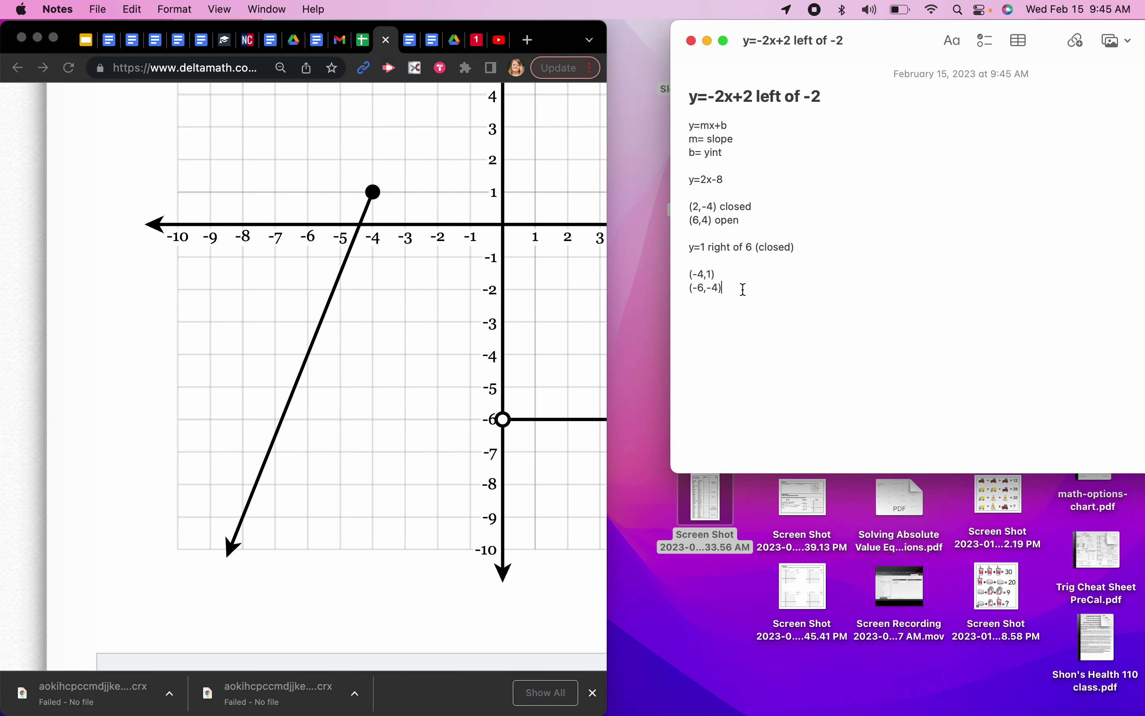
Start a new note line reading 'Slope ='.
key(Return)
key(Return)
text(slope -)
key(BackSpace)
text(=)
Write the slope 5/2 and the equation y=5/2x+b in the note.
text(5/2 )
text(y=)
text(5/2)
text(x)
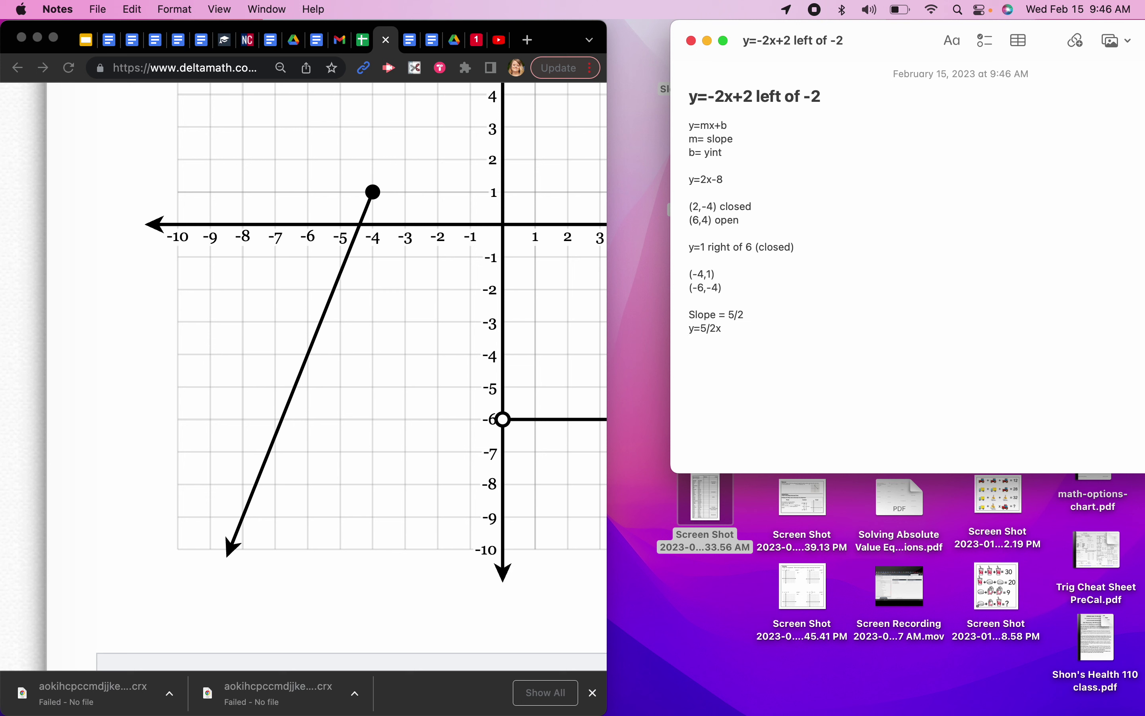
text(+)
scroll(560, 288, up, 10)
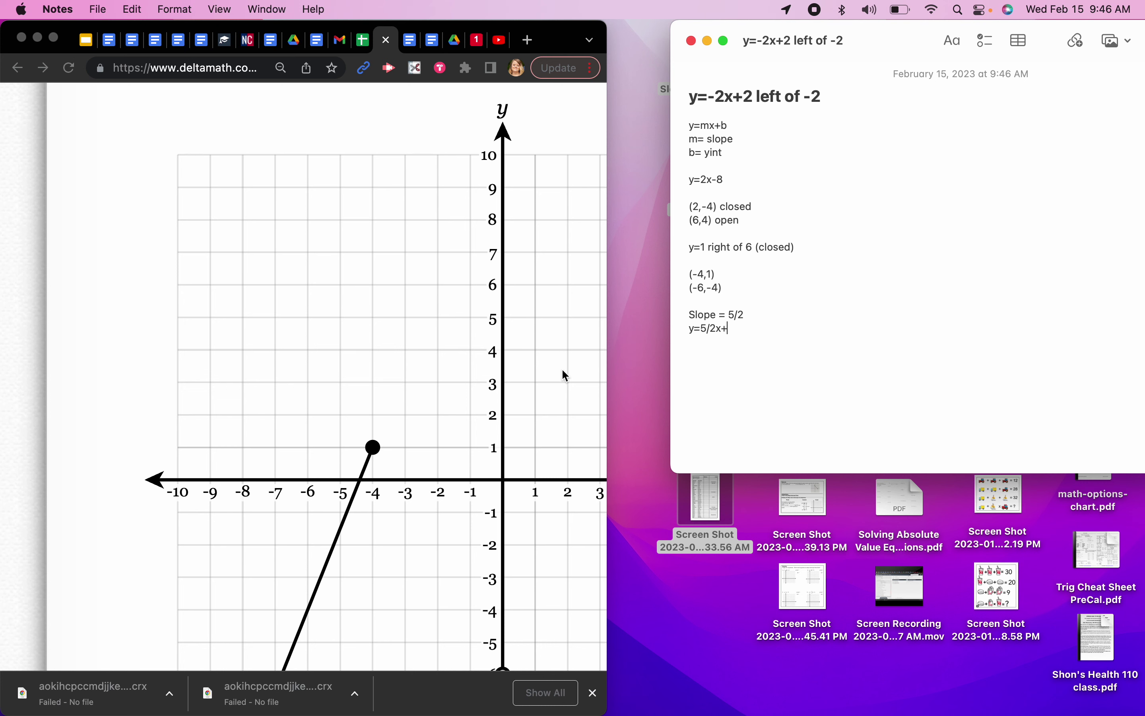
scroll(560, 376, down, 2)
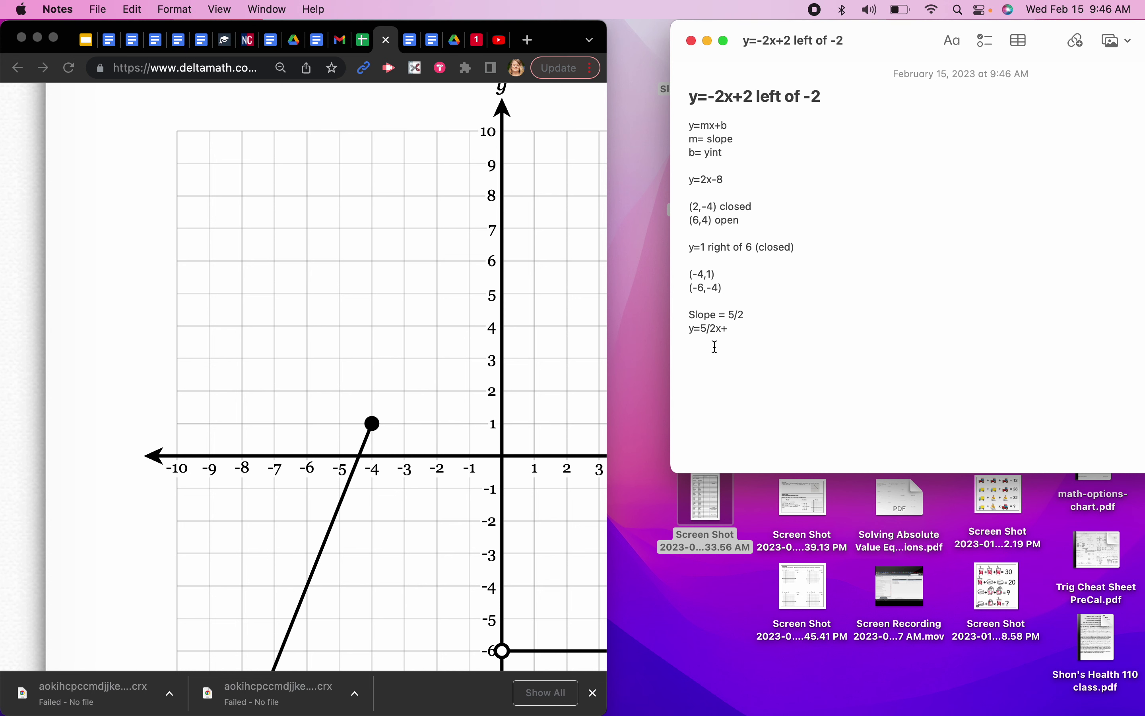
scroll(423, 439, down, 5)
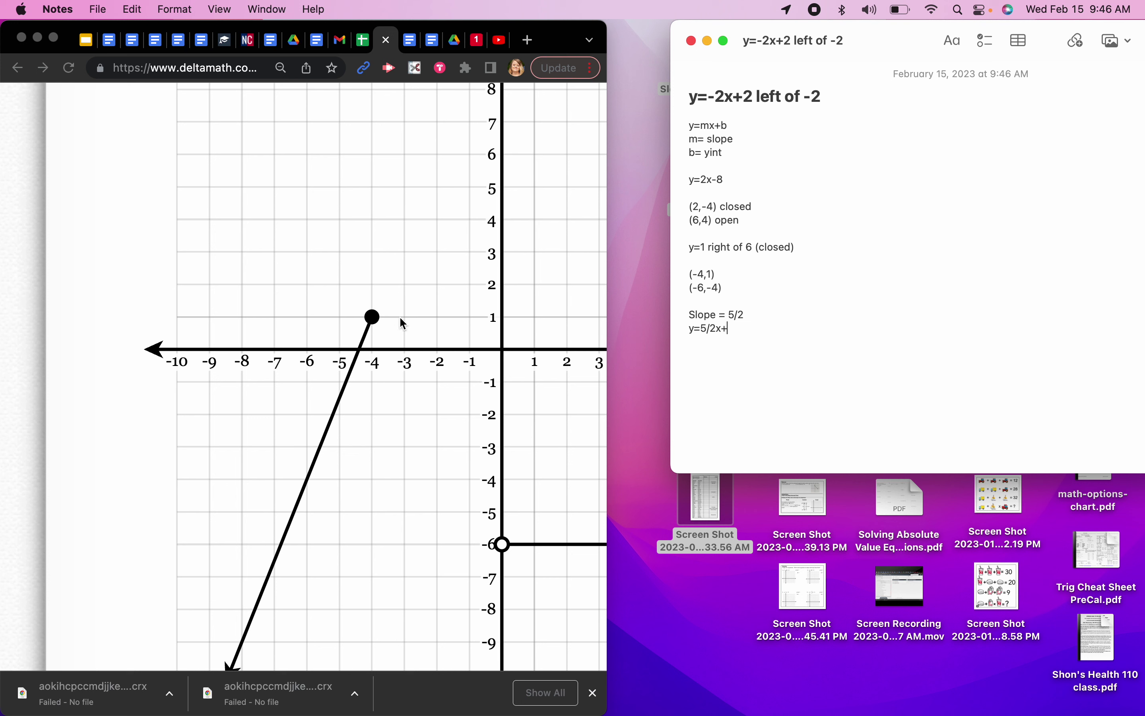
text(b)
key(Return)
Note that (-4,1) means x=-4 when y=1, and substitute it: 1=5/2(-4)+b.
drag(689, 328, 739, 330)
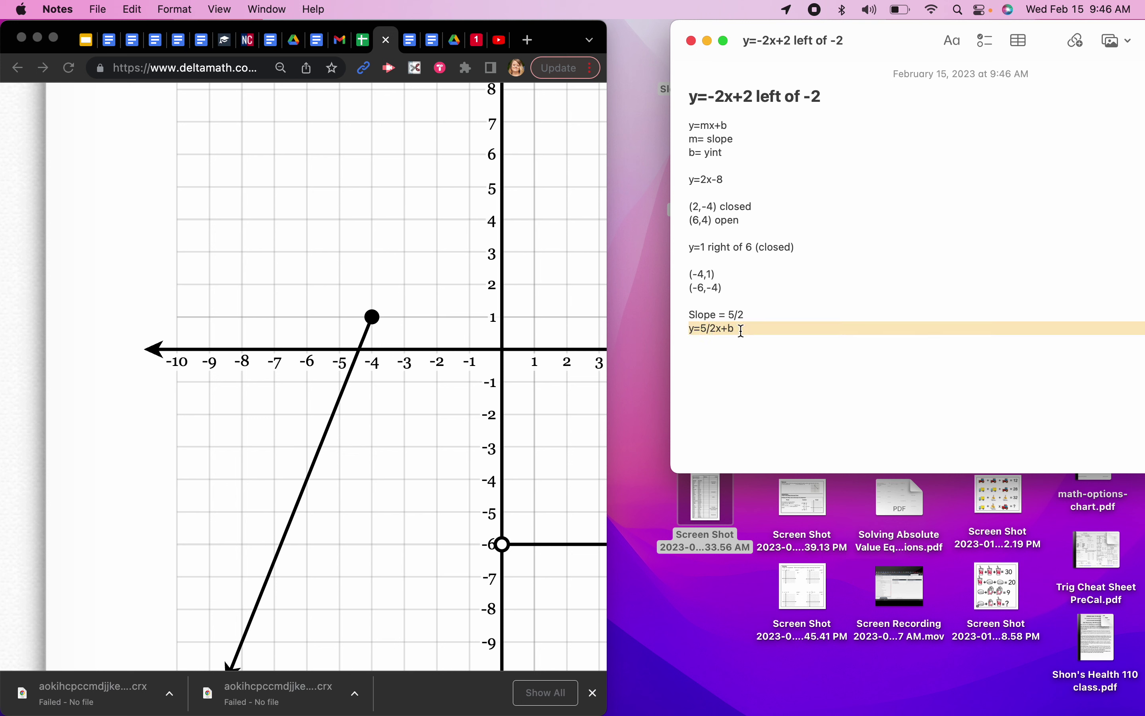
click(741, 330)
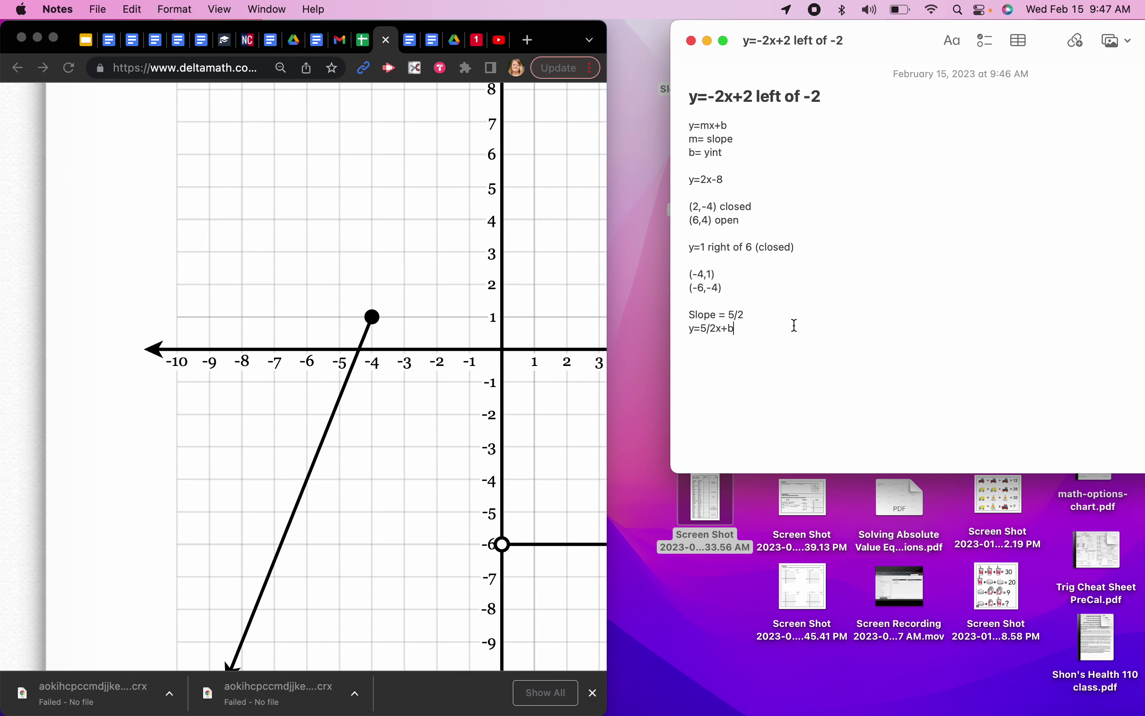
text(.   (-4,1) x=-4 when y)
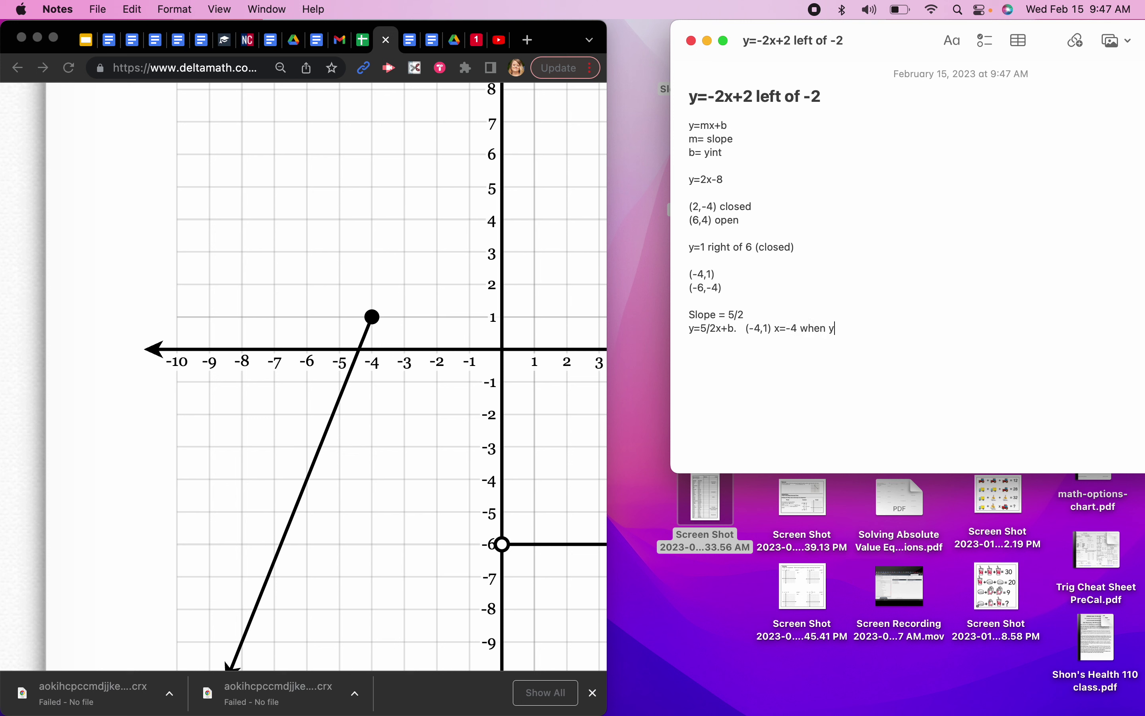
text(=1)
key(Return)
text(1=5/2(-4)+b)
Begin the next line with 1=, and replace b in y=5/2x+b with 11.
key(Return)
text(1=)
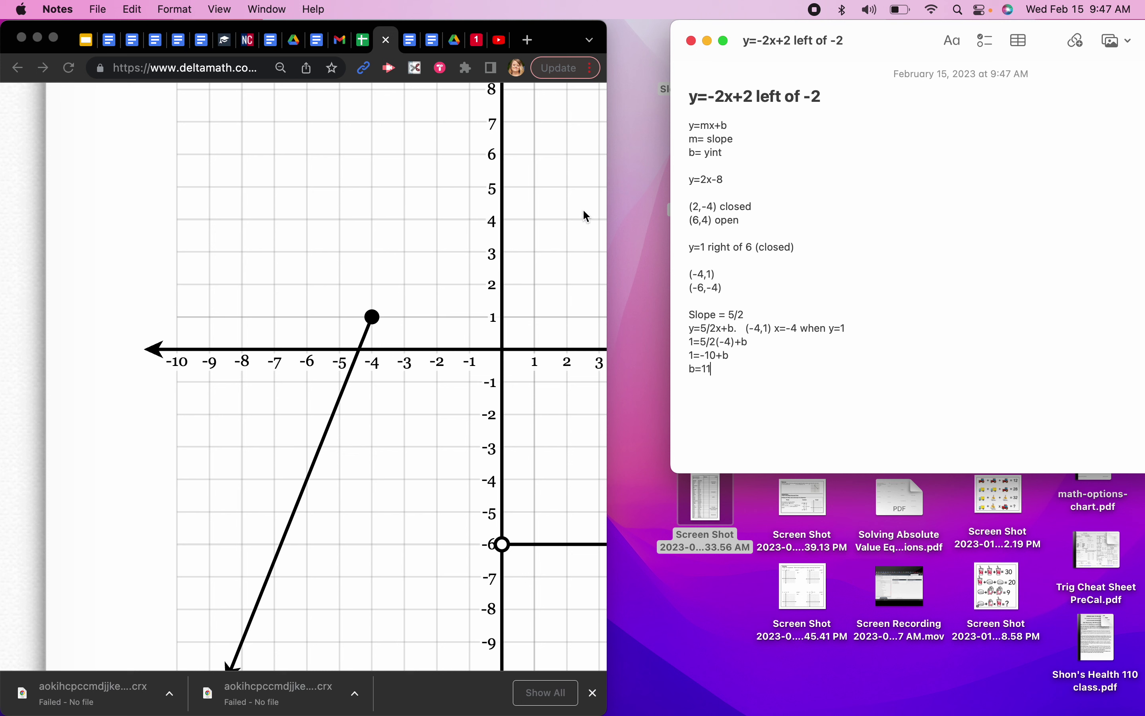
double_click(732, 328)
text(11)
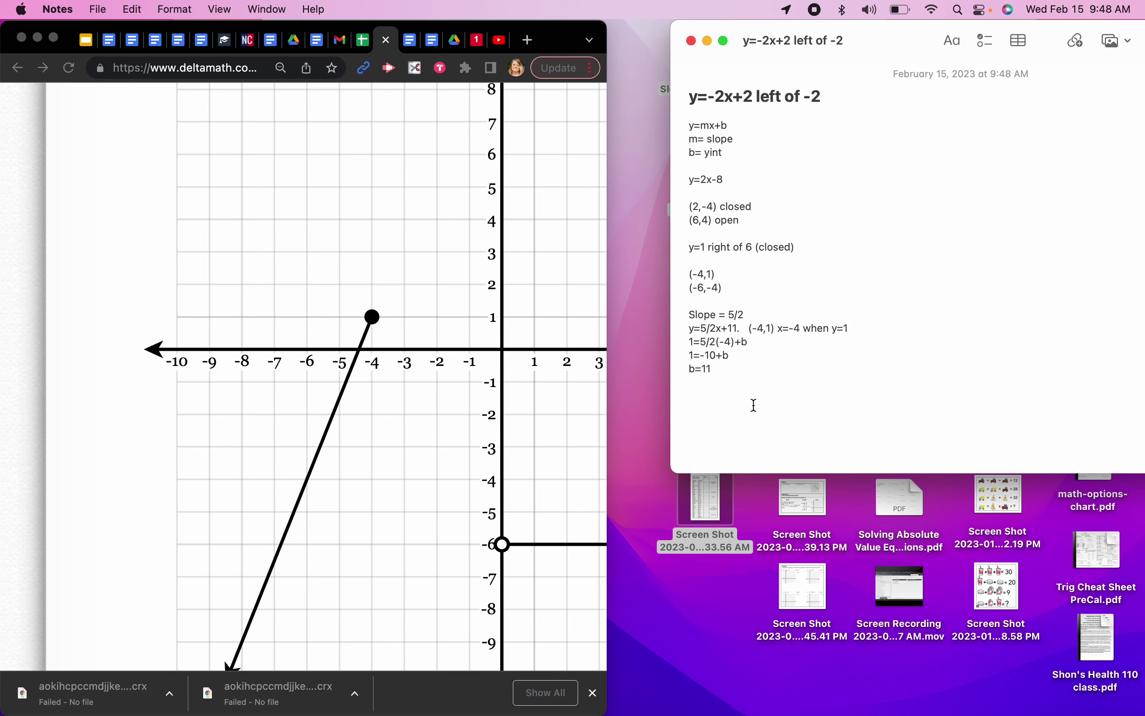
Enter 5/2x+11 as the first piece's expression, cancelling an early submission.
scroll(494, 525, down, 7)
click(407, 524)
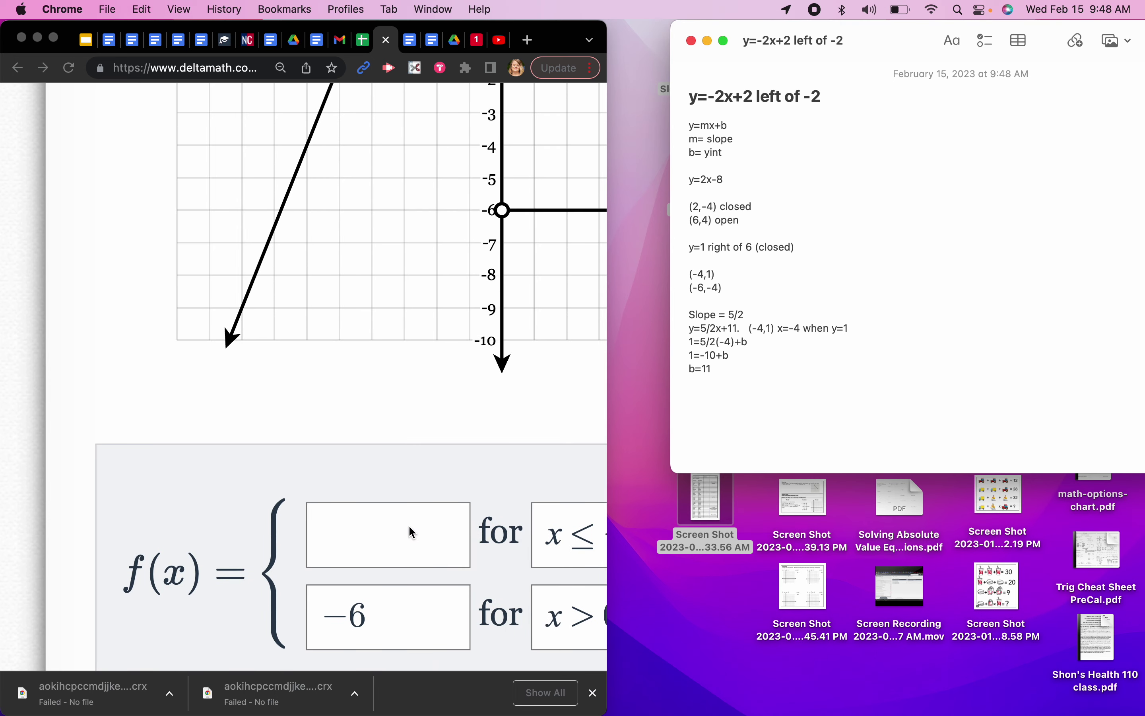
text(5/2)
key(Right)
text(x+11)
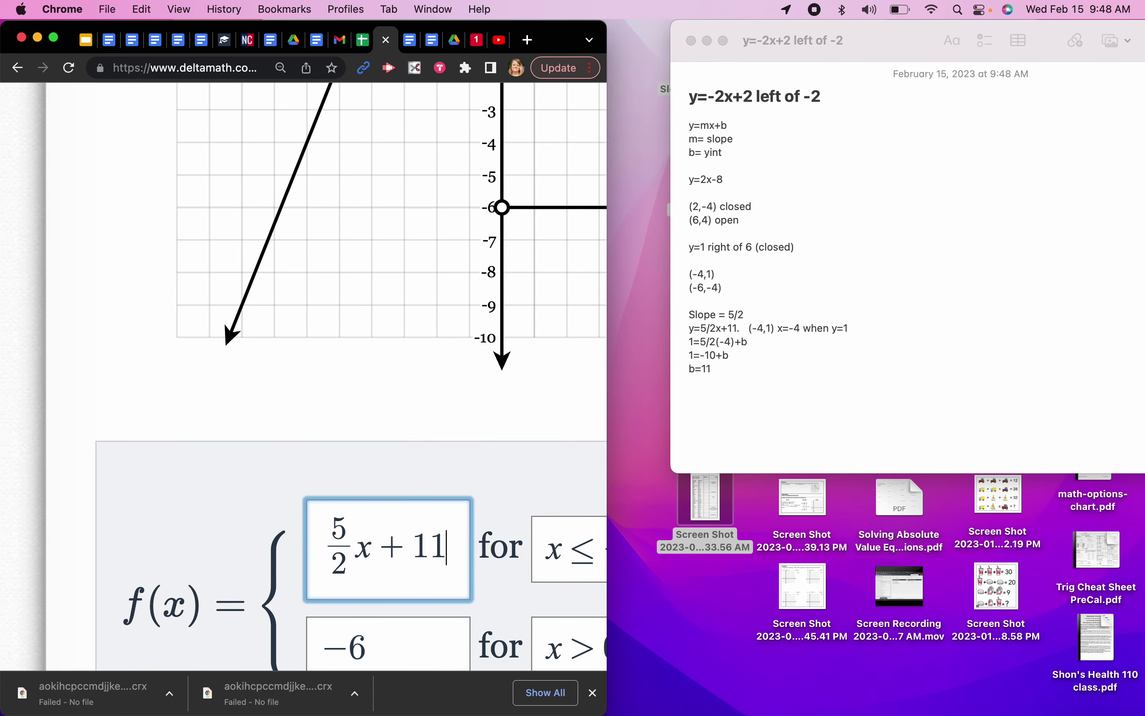
key(Return)
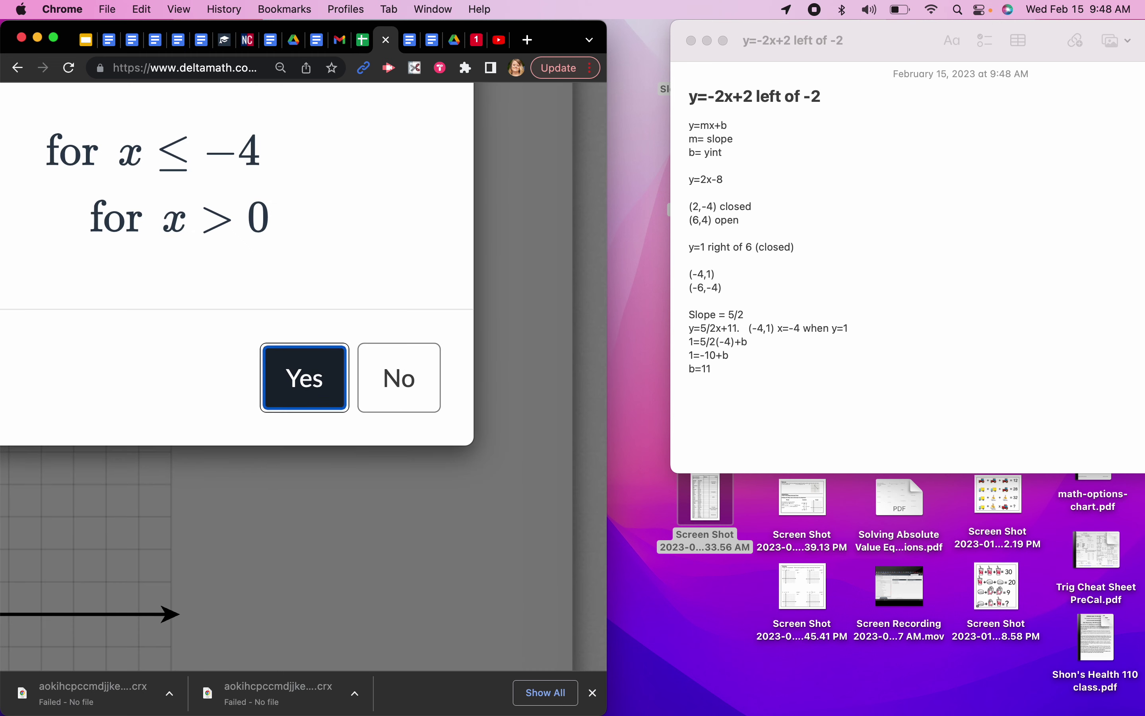
click(390, 391)
key(super+minus)
key(super+minus)
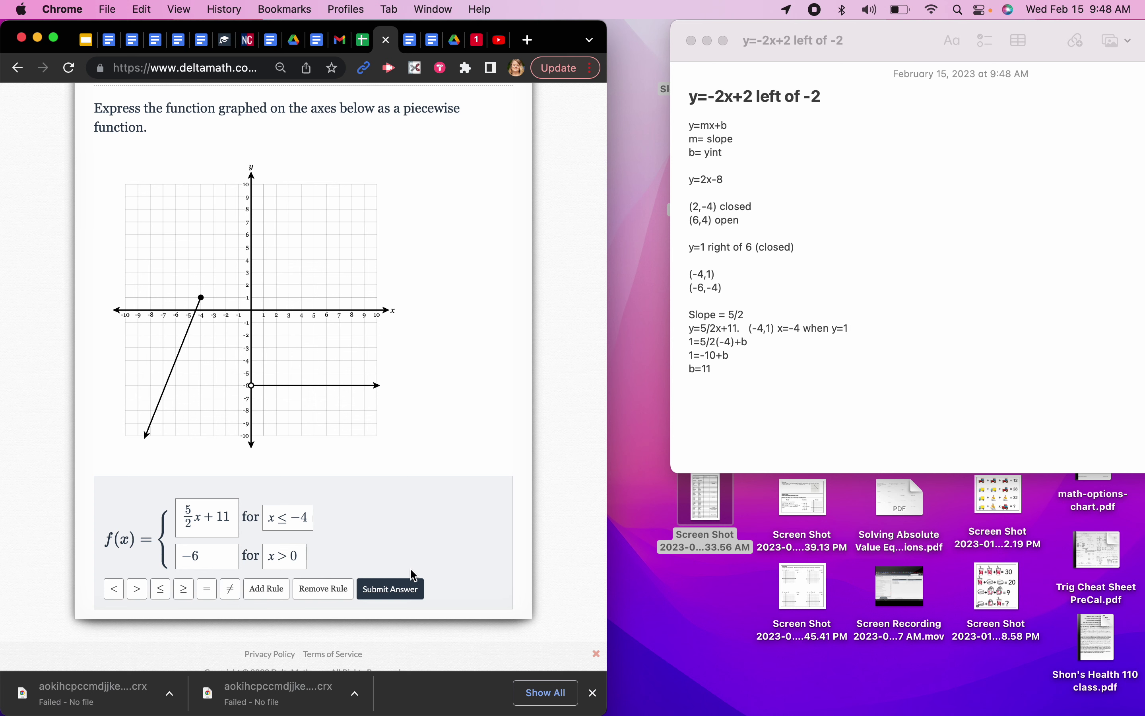
Submit and confirm the piecewise answer, then scroll through the solution.
click(406, 597)
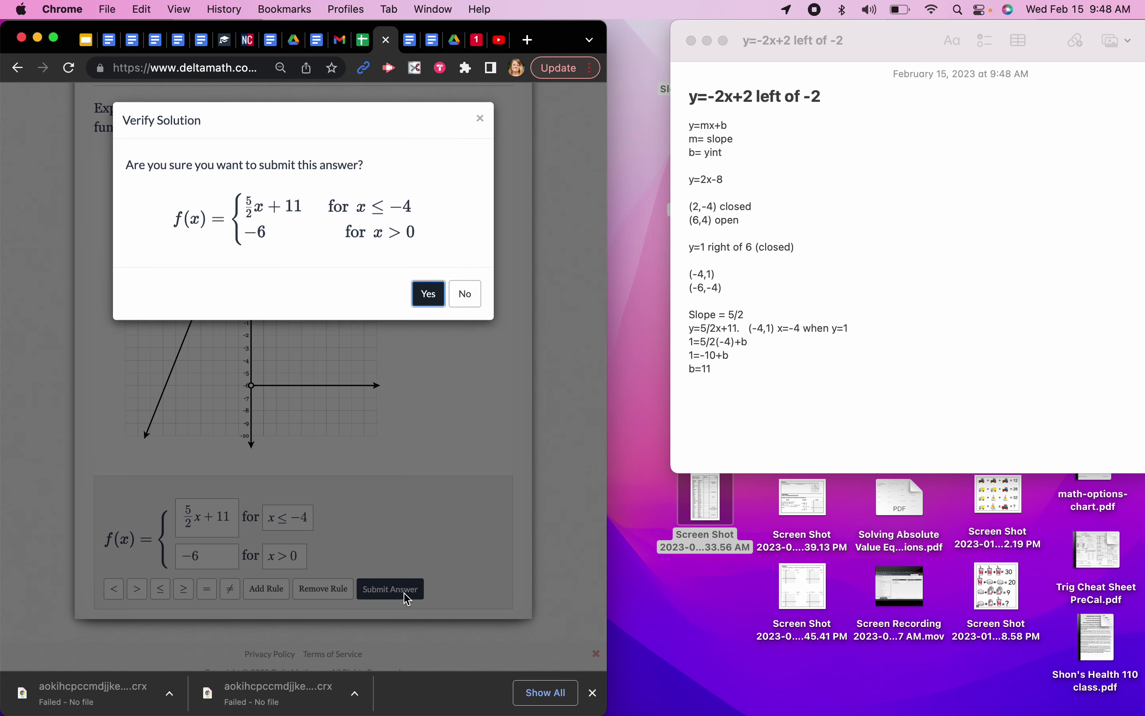
click(429, 295)
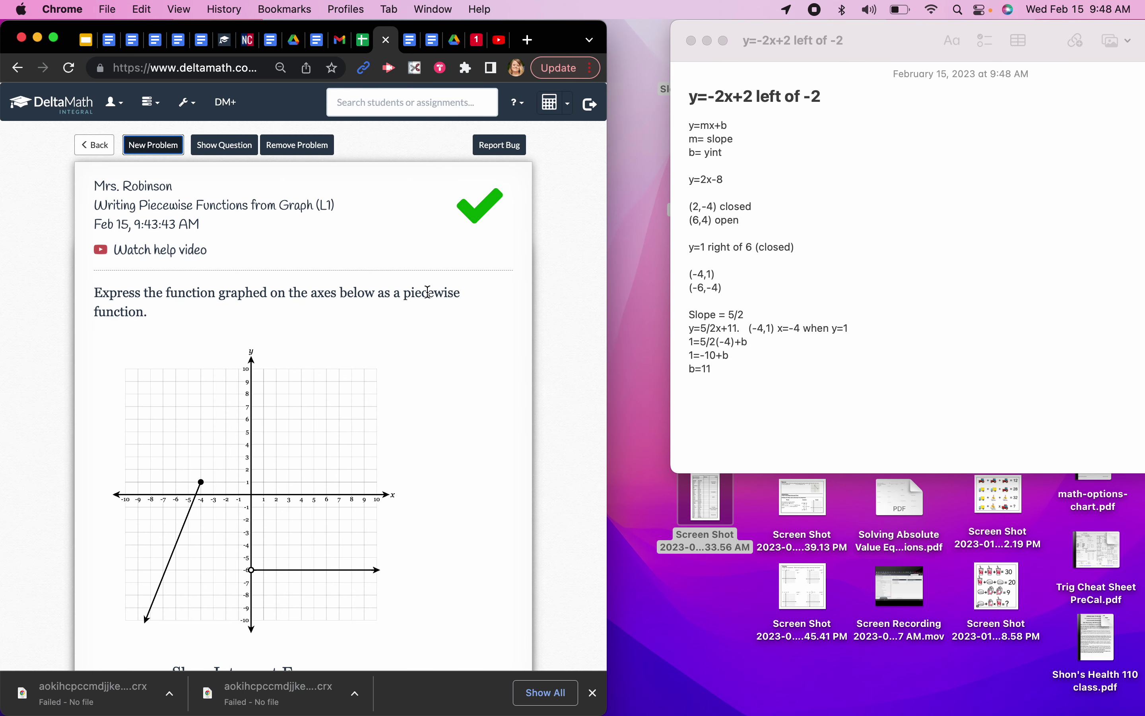
scroll(201, 293, down, 5)
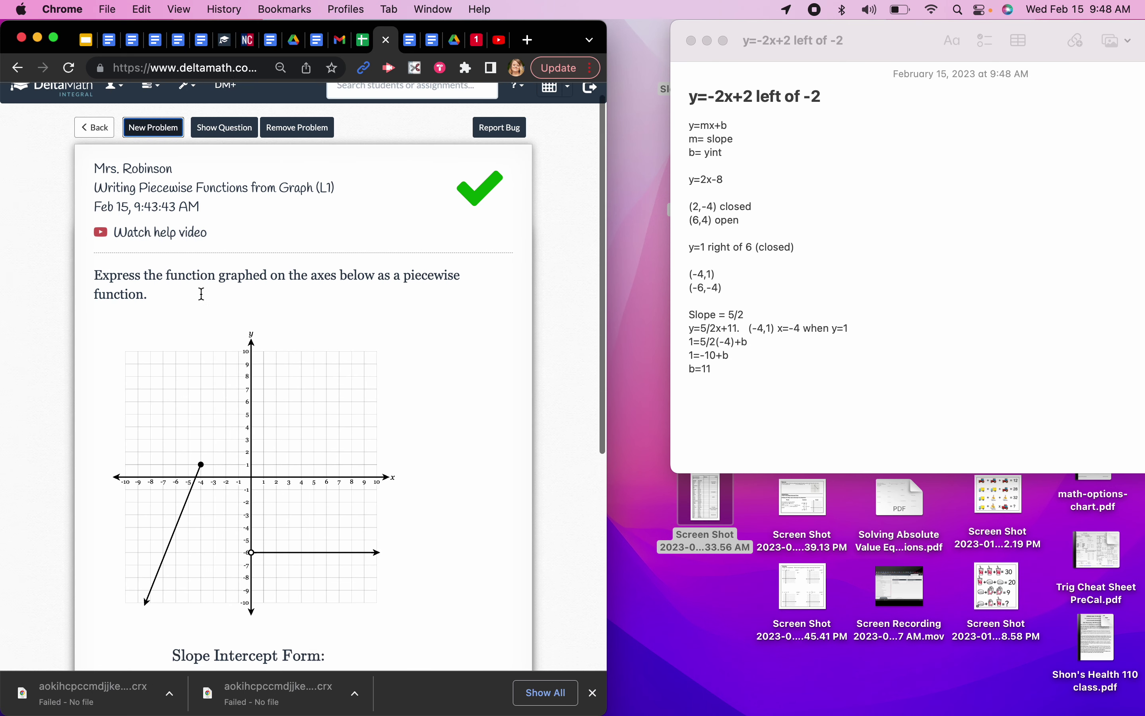
scroll(201, 293, down, 4)
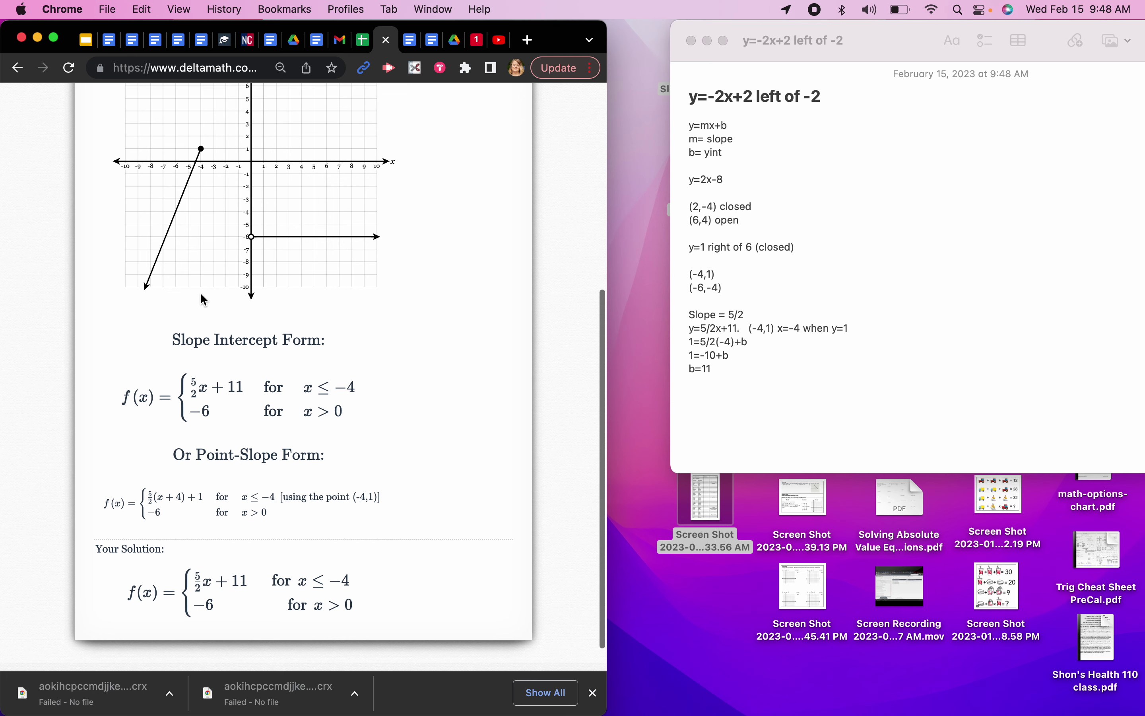
scroll(201, 292, up, 9)
Open the Example F: Absolute Value as a Piecewise Function problem from the skills list, then close Notes.
click(94, 97)
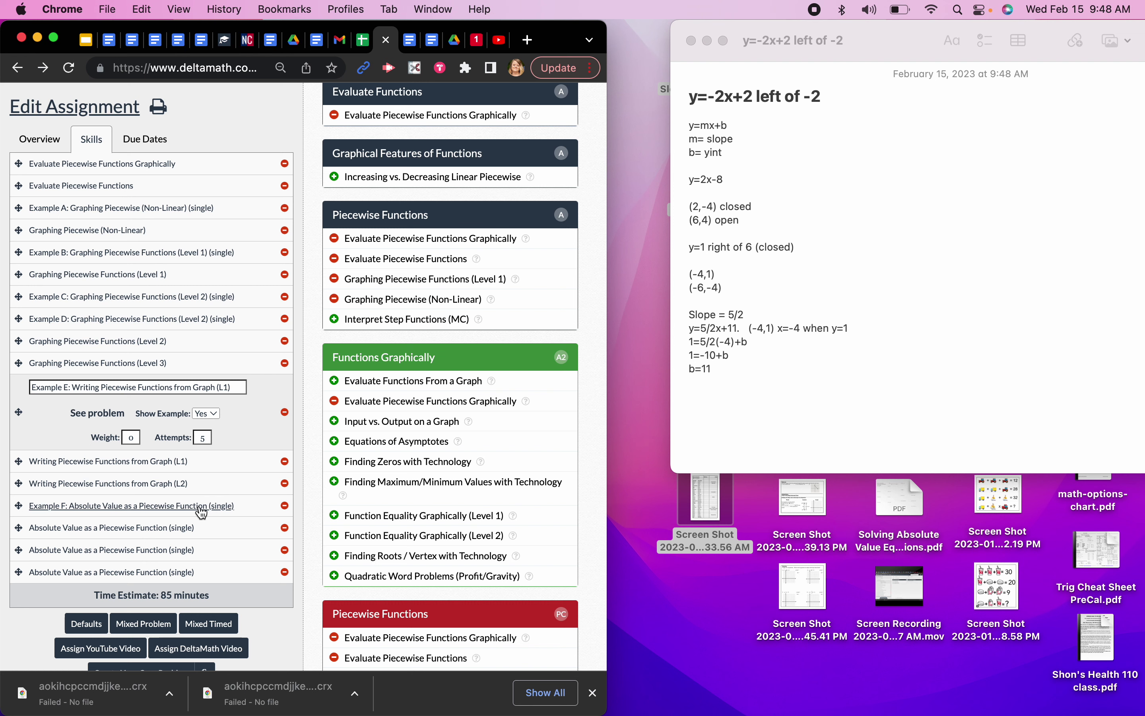
click(201, 507)
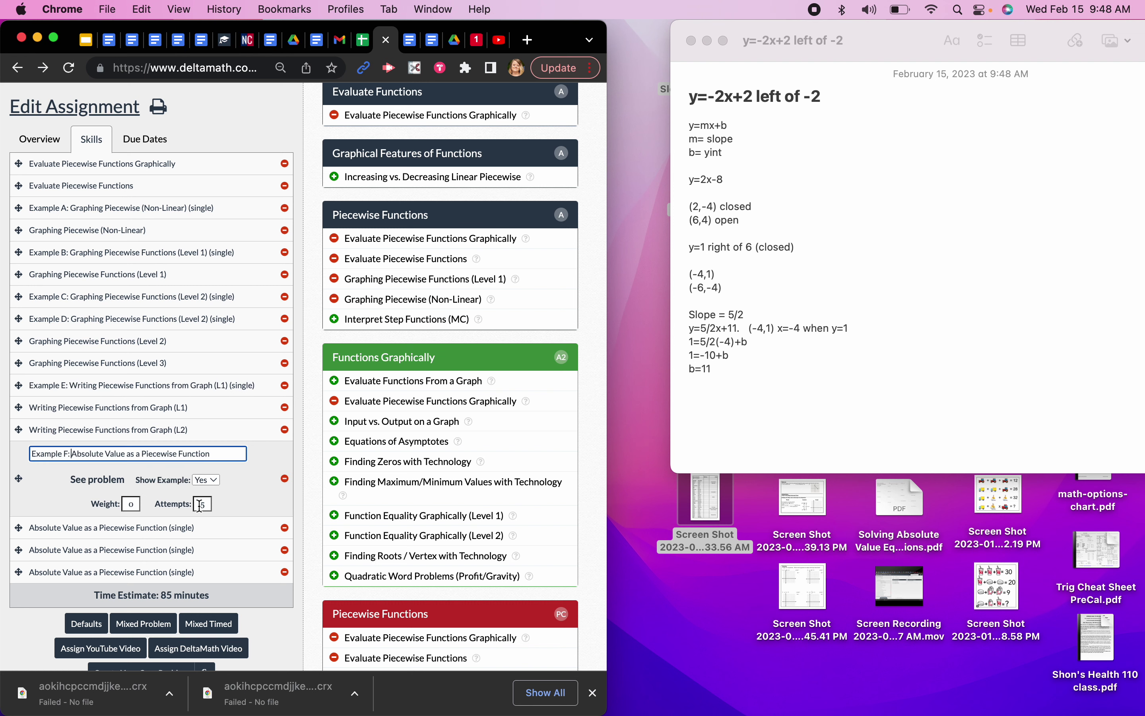
click(97, 478)
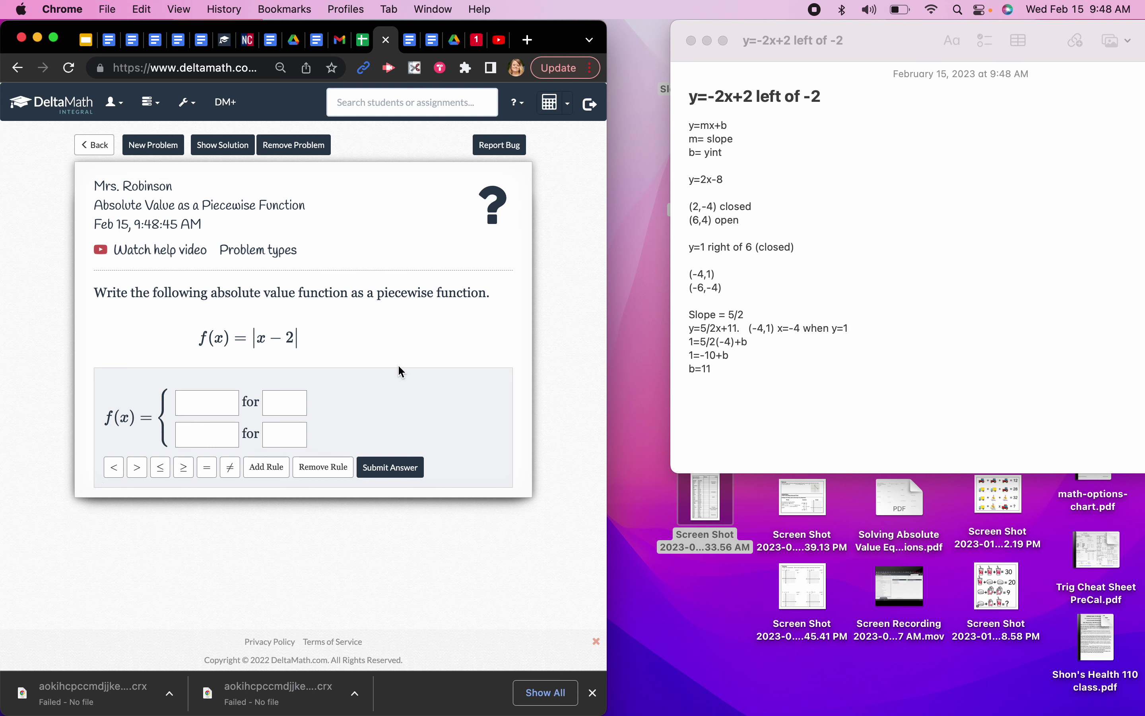
click(692, 38)
Load desmos.com in Chrome and launch its Graphing Calculator.
click(527, 40)
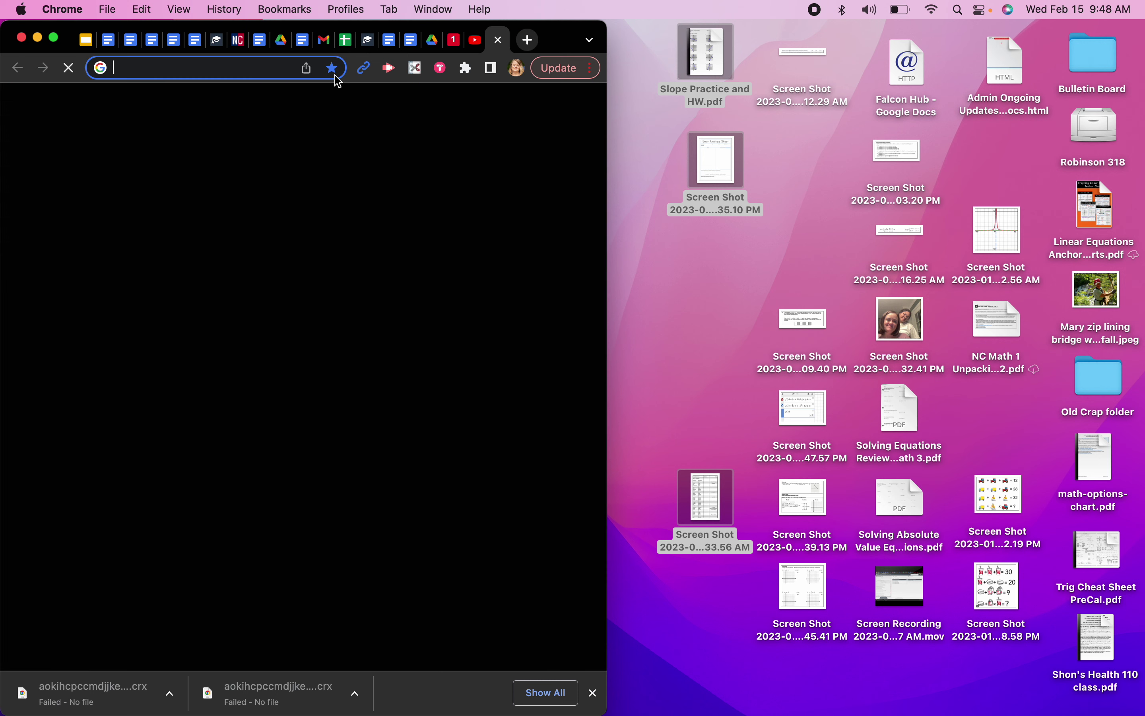
text(des)
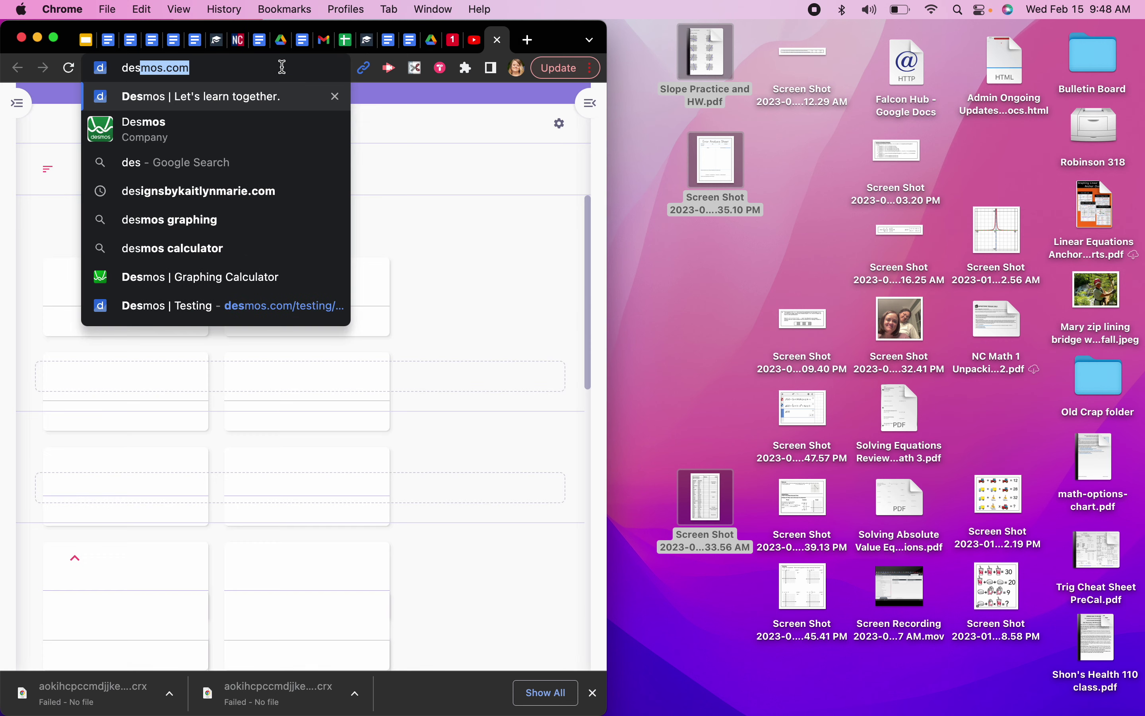
text(mos.)
key(BackSpace)
text(com)
key(Return)
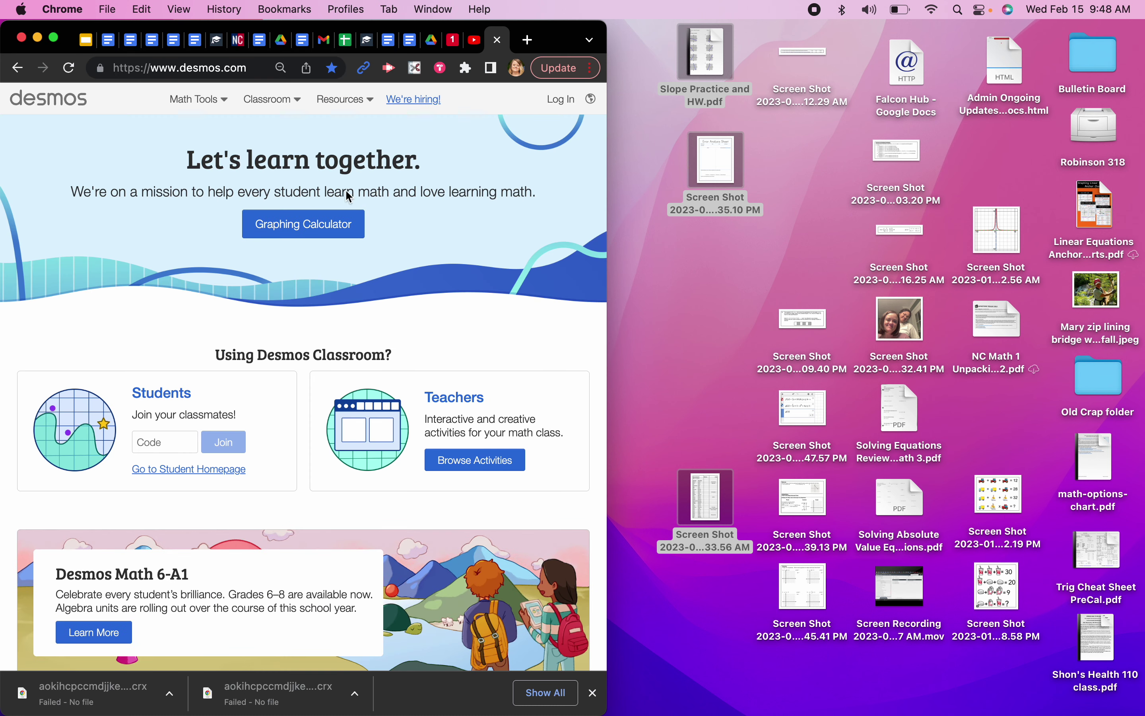
click(326, 223)
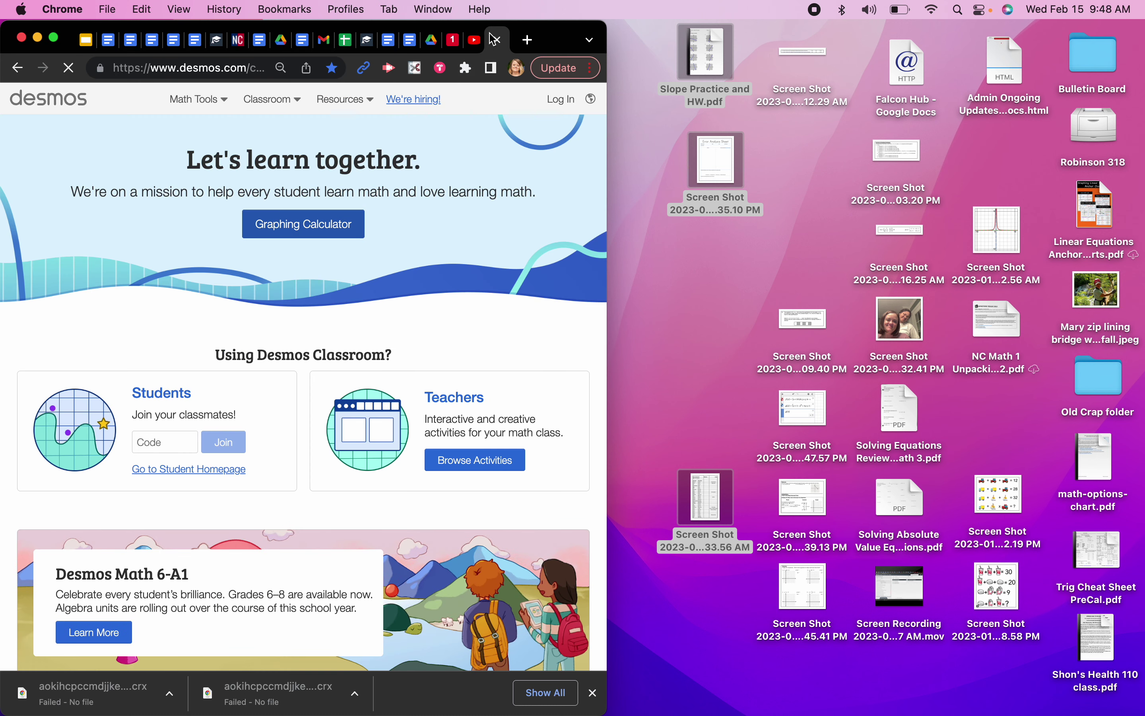
Graph y=|x-2| in a separate Desmos window and frame the V with vertex (2,0).
drag(493, 39, 677, 22)
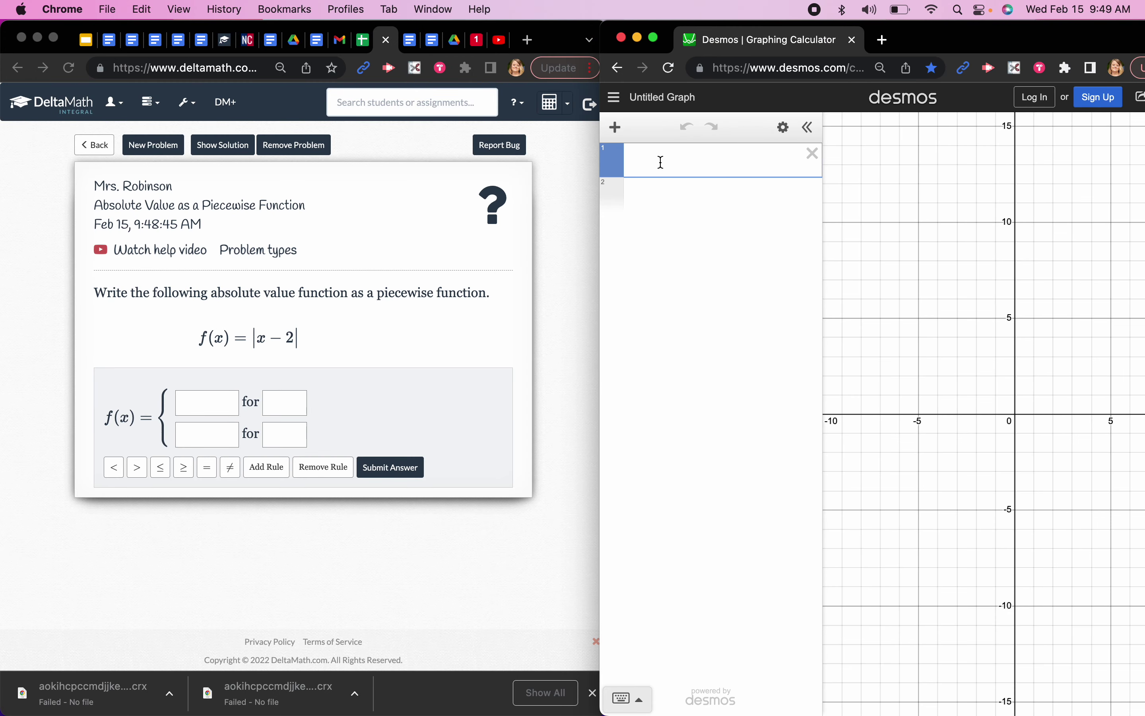
text(y=|)
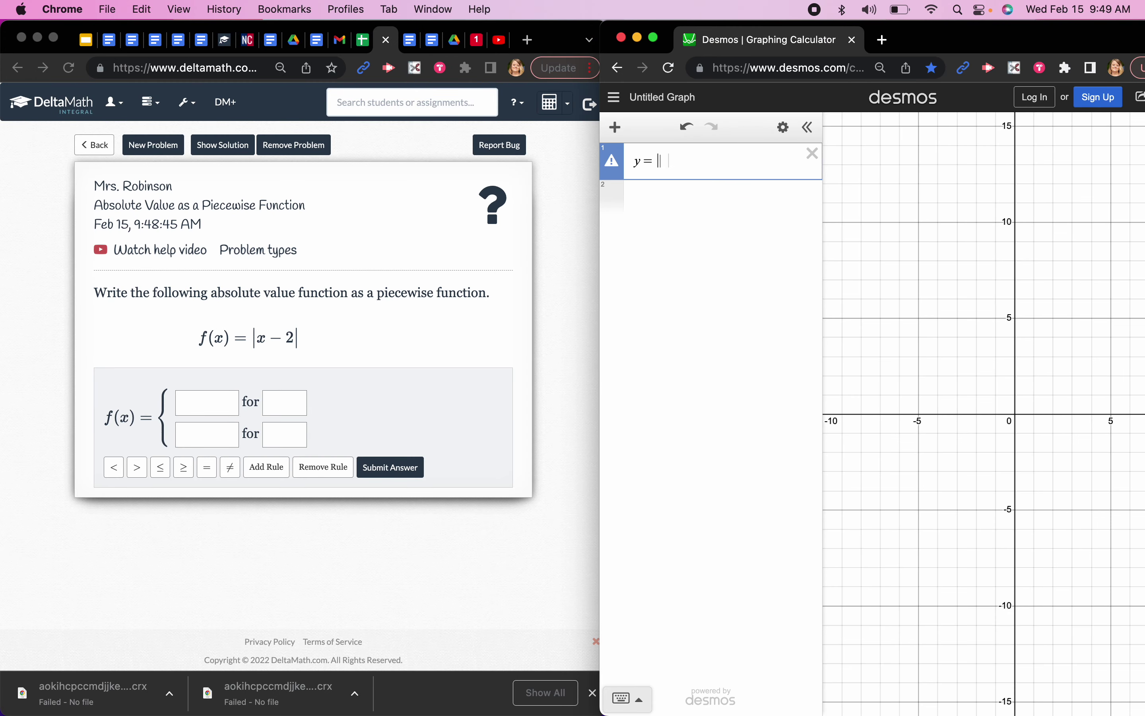
text(x-2)
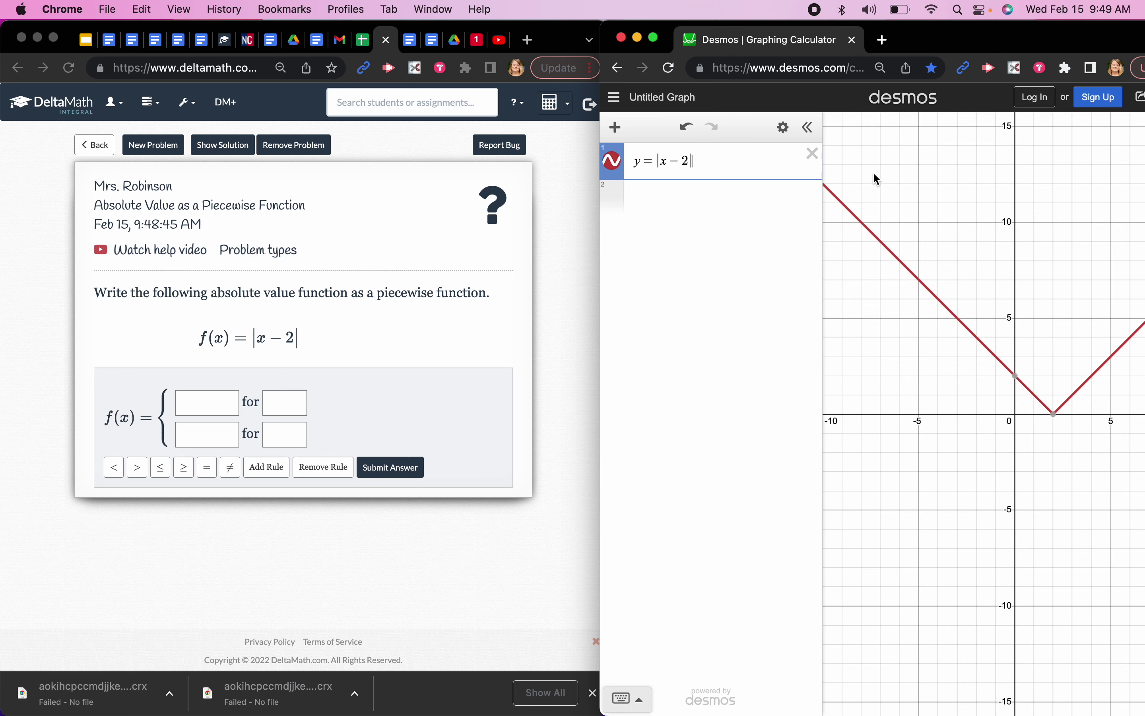
click(808, 127)
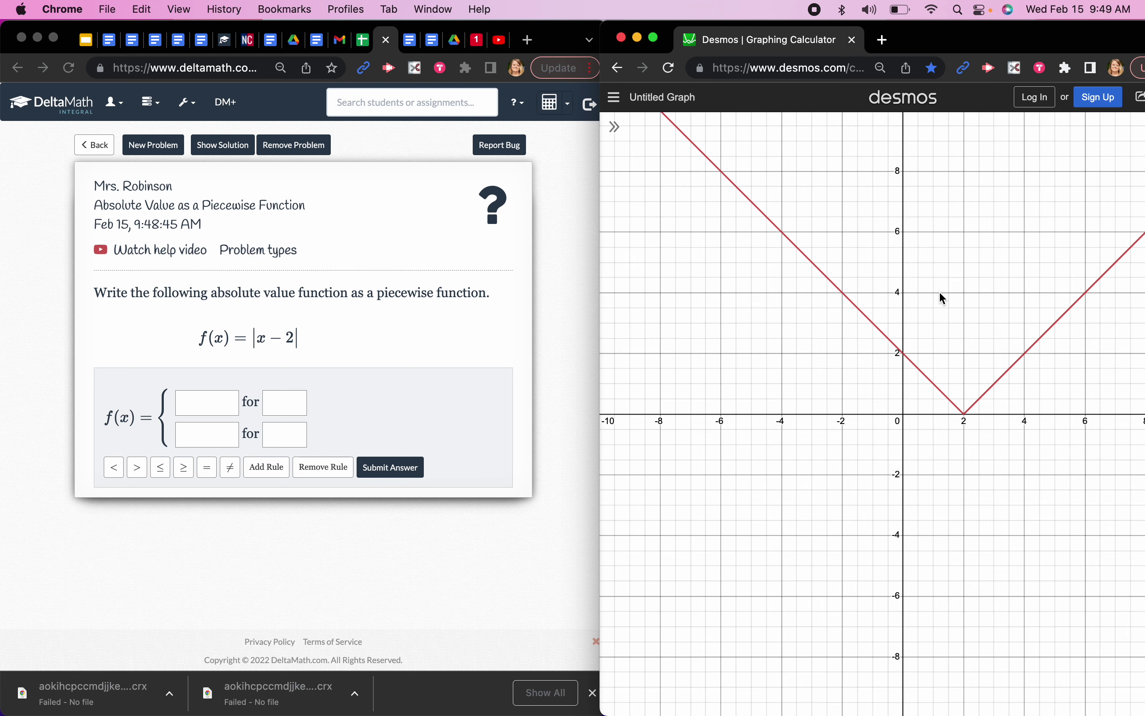
drag(940, 293, 860, 357)
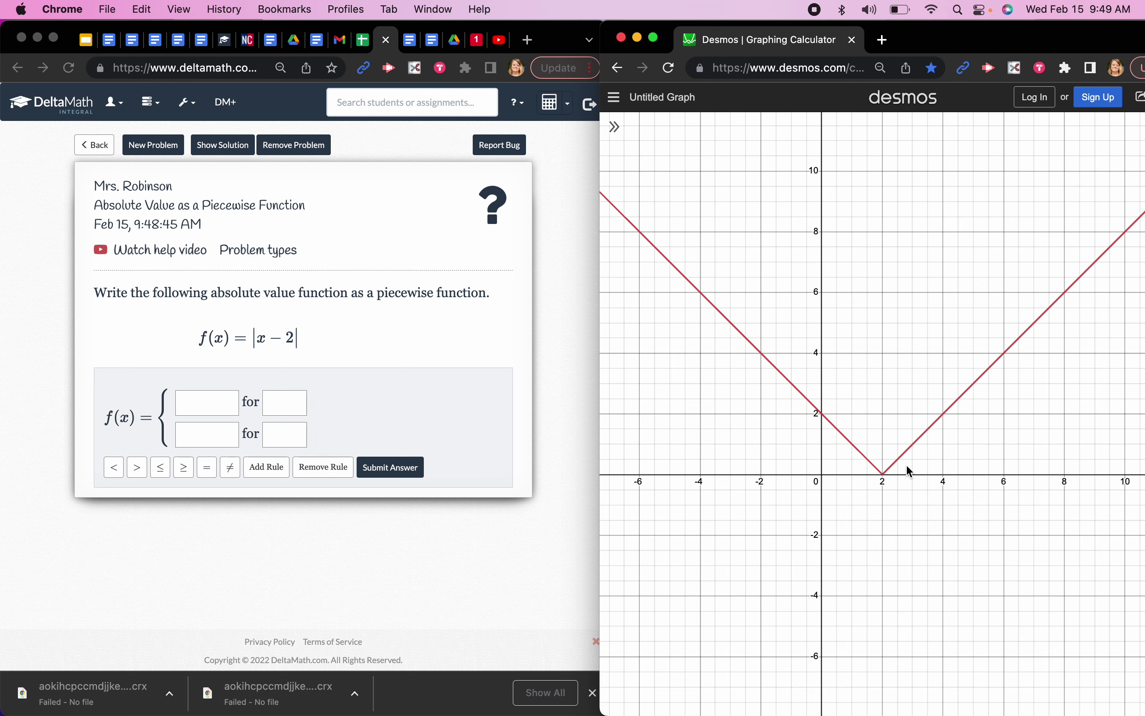
scroll(907, 466, down, 3)
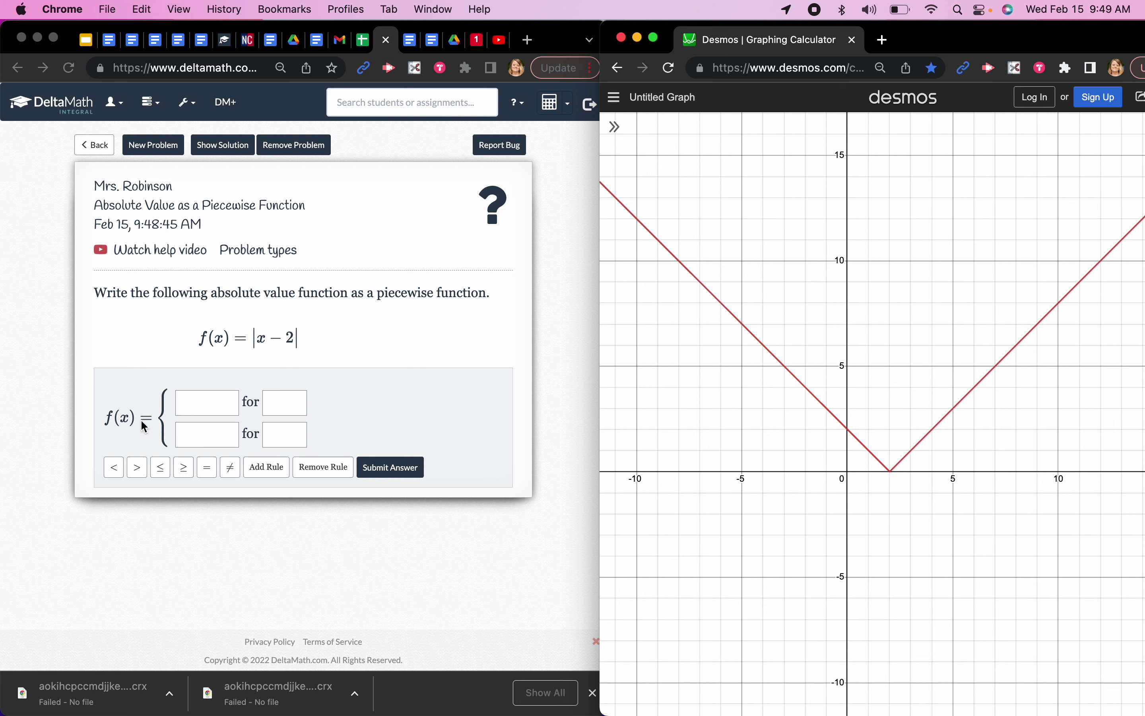
Fill in the piece conditions x≤2 and x>2, using the ≤ button.
click(195, 408)
click(276, 400)
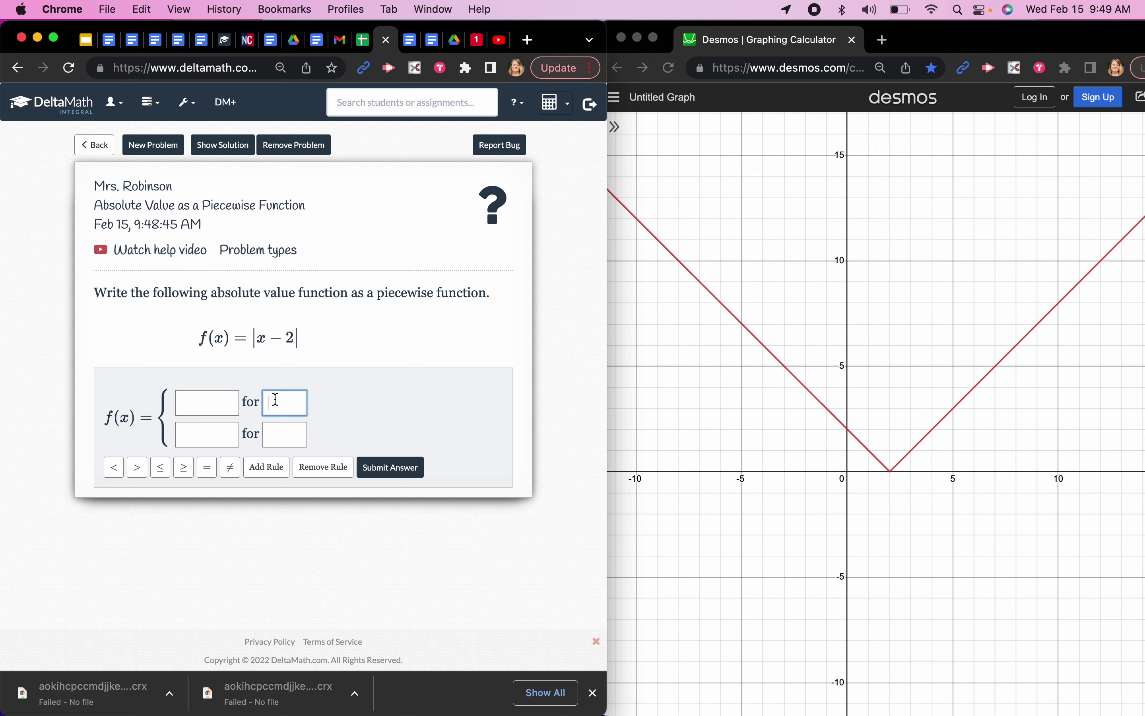
text(x)
click(160, 469)
text(2)
click(292, 435)
text(x)
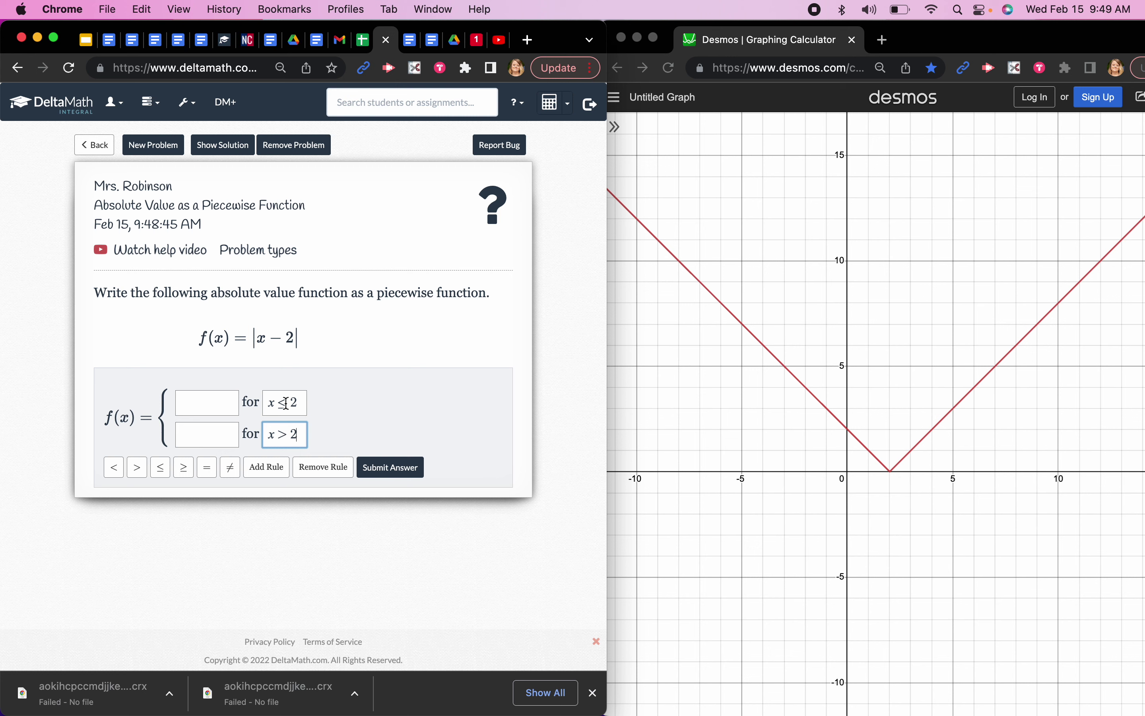
Enter -x+2 and x-2 as the piece expressions, then submit and confirm.
click(194, 403)
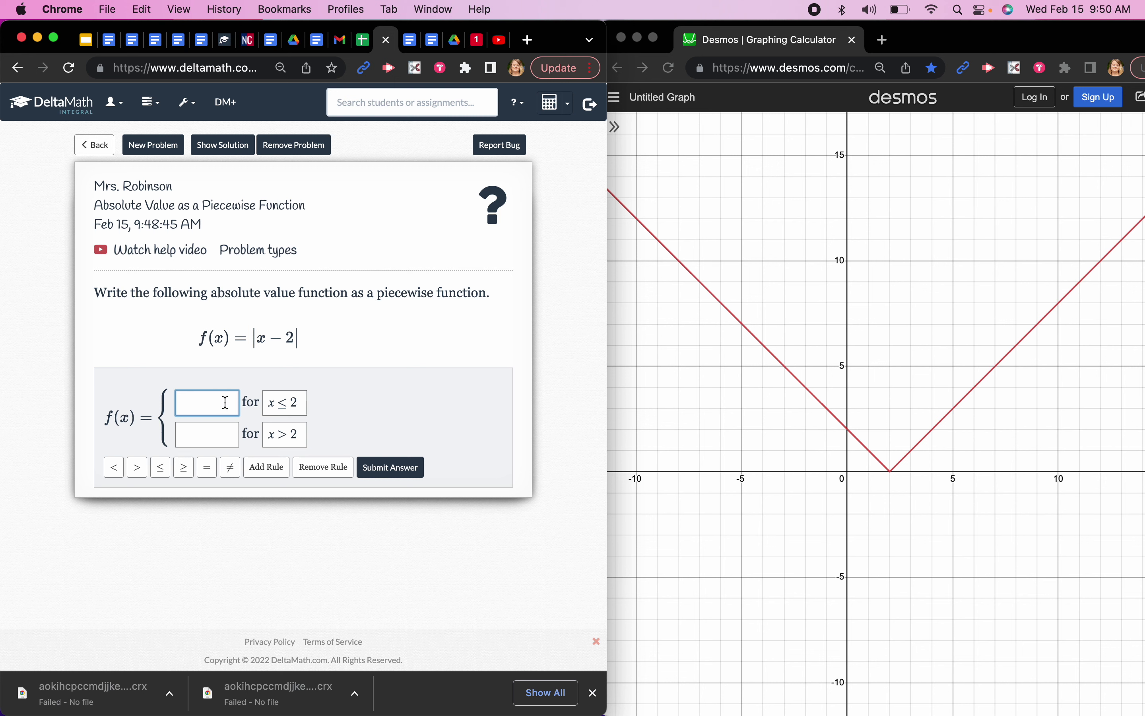
text(-x+2)
click(197, 439)
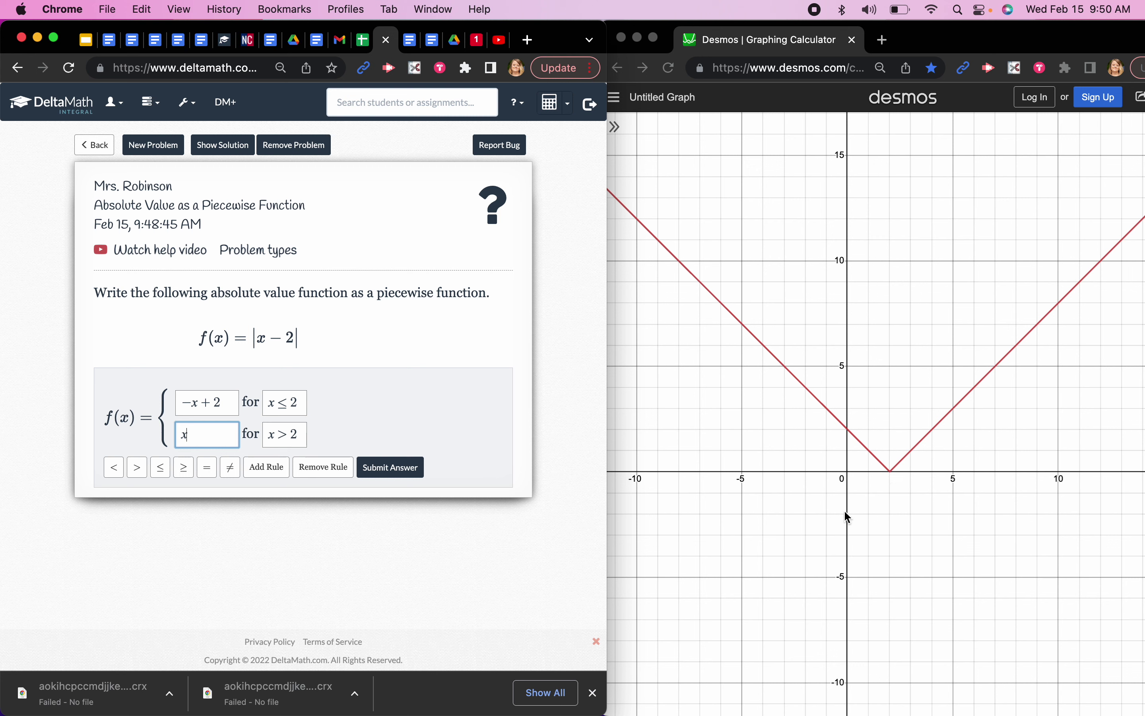
text(2)
click(409, 472)
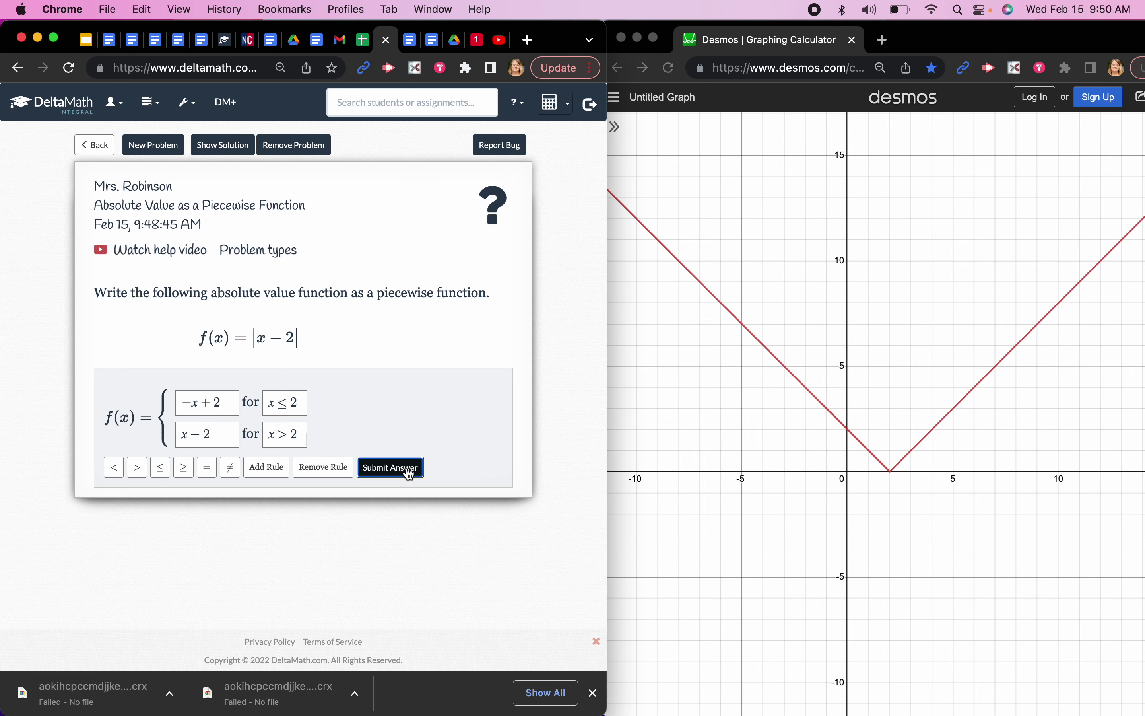
key(Return)
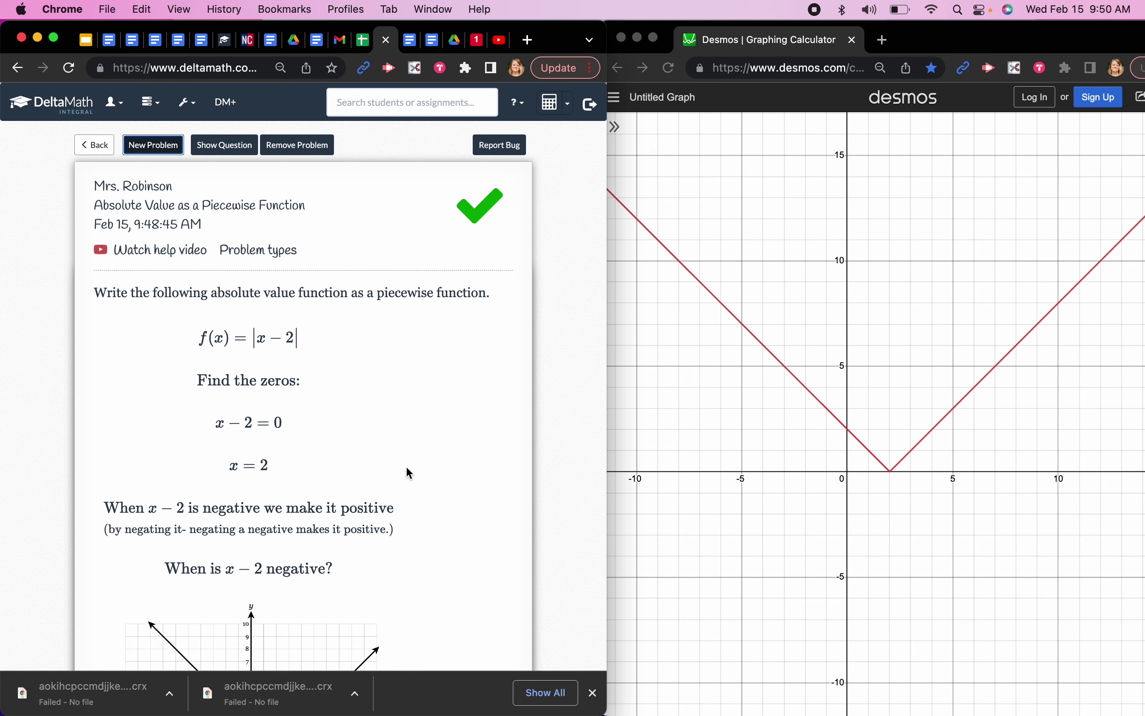
scroll(406, 467, down, 10)
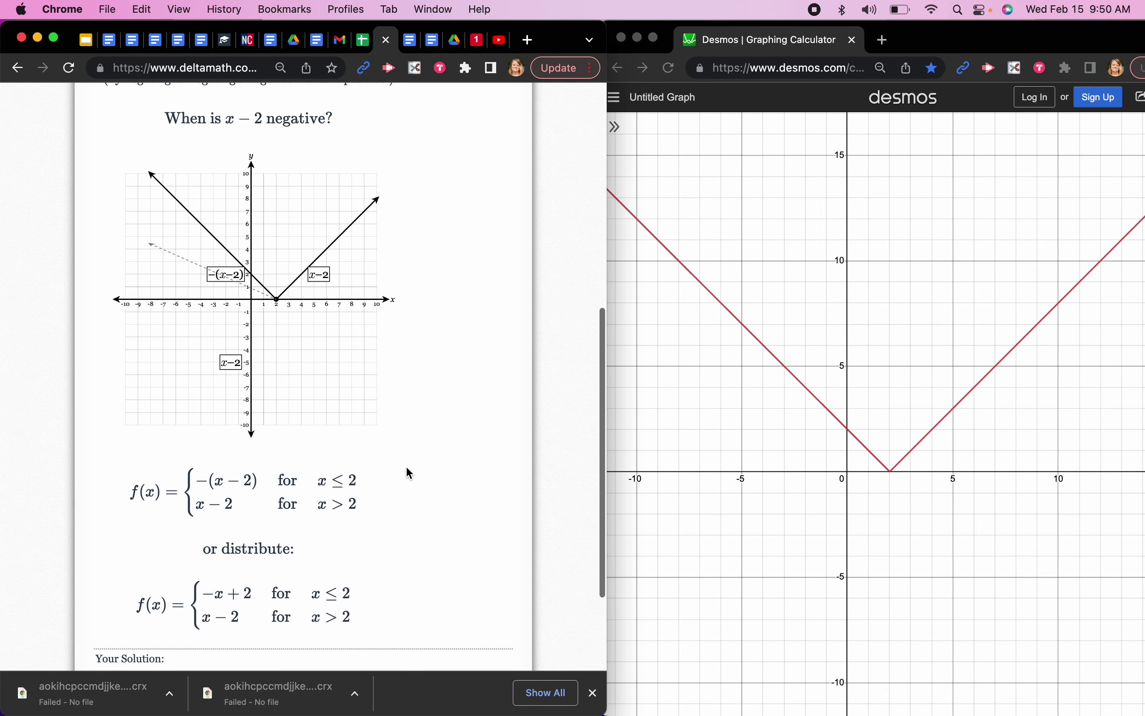
scroll(406, 467, down, 3)
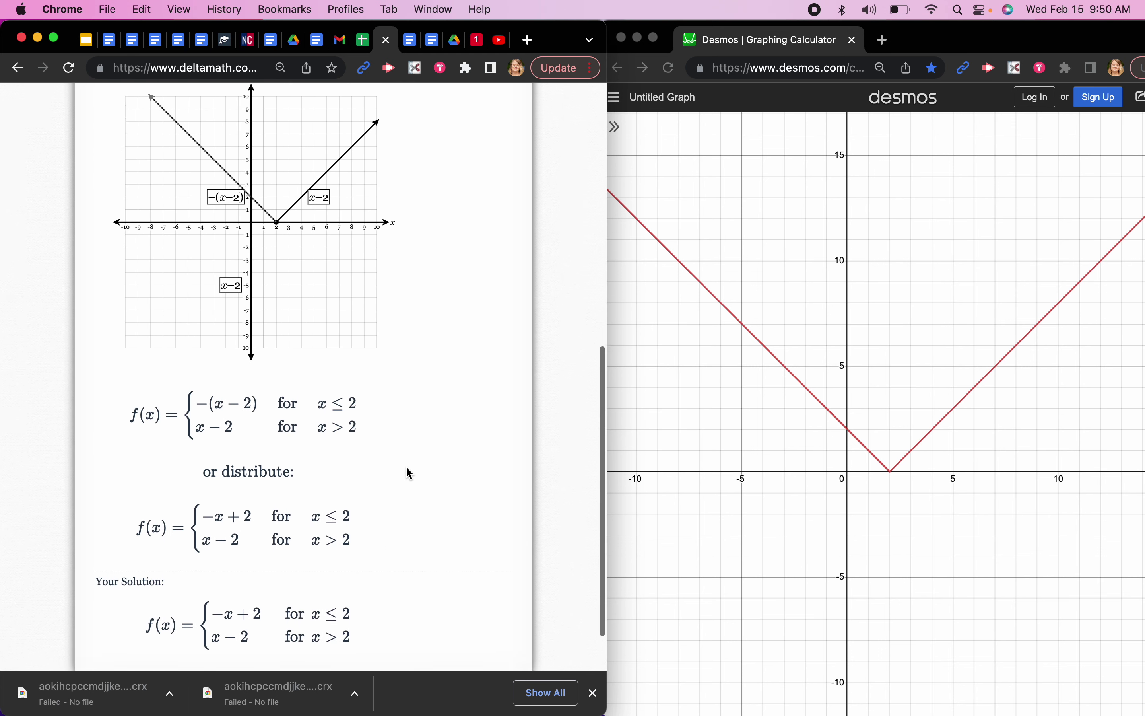
scroll(407, 467, down, 3)
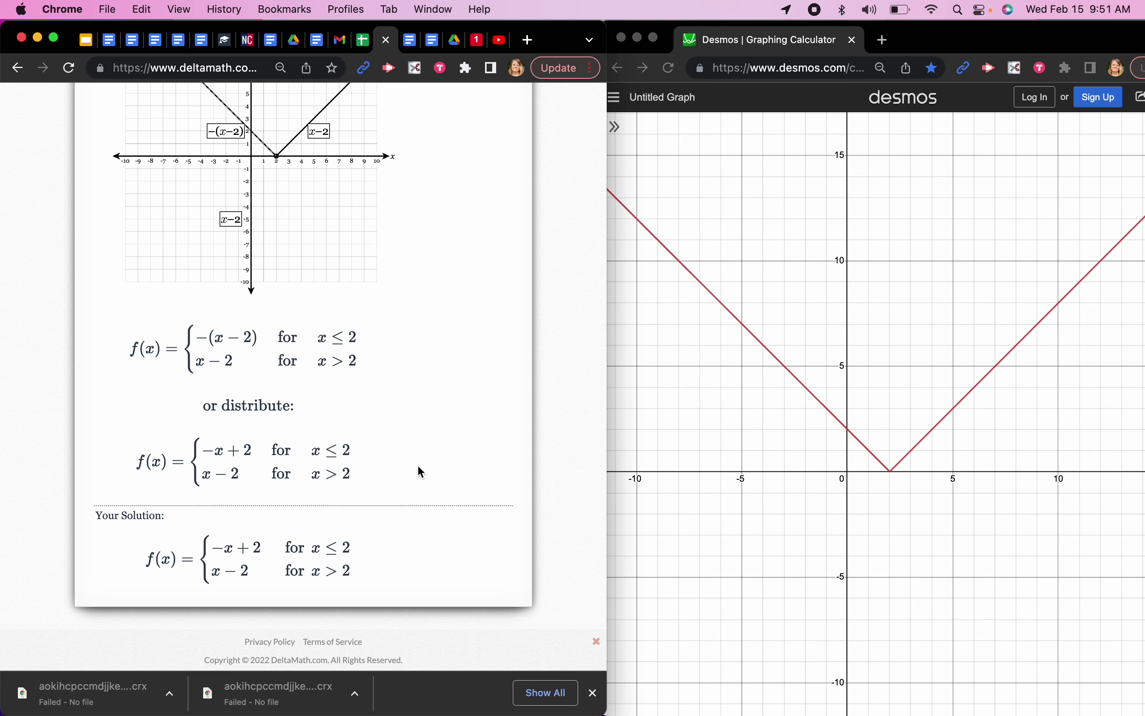
scroll(418, 467, up, 10)
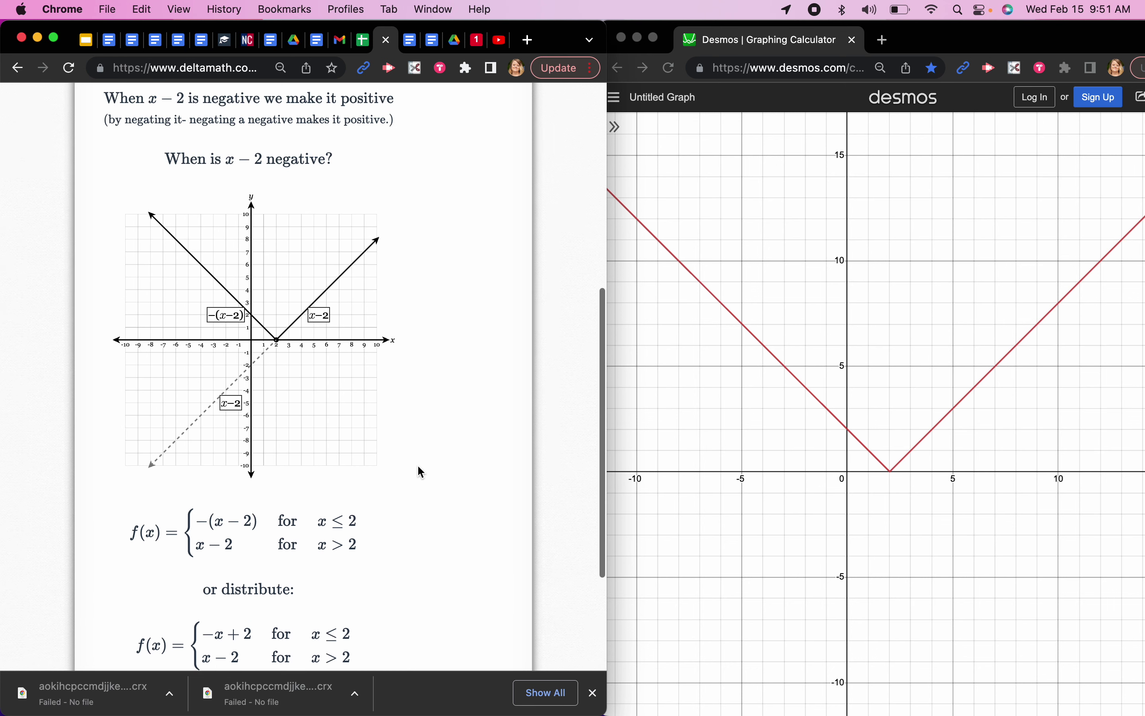
scroll(417, 465, up, 7)
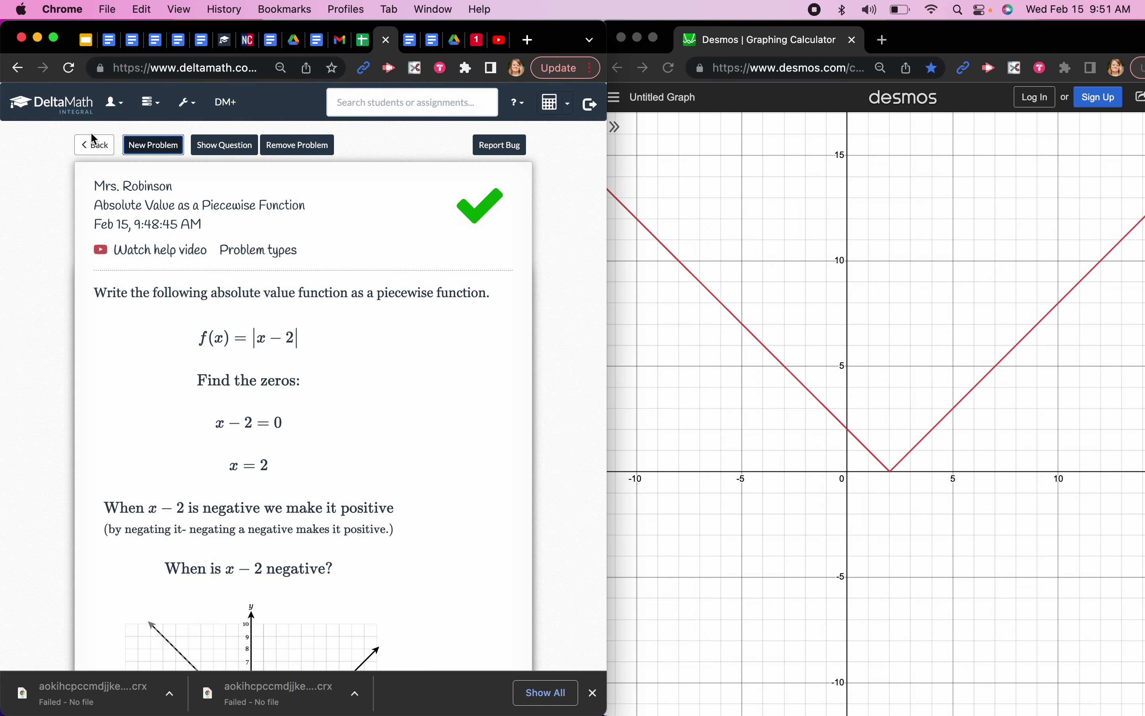
scroll(223, 397, down, 17)
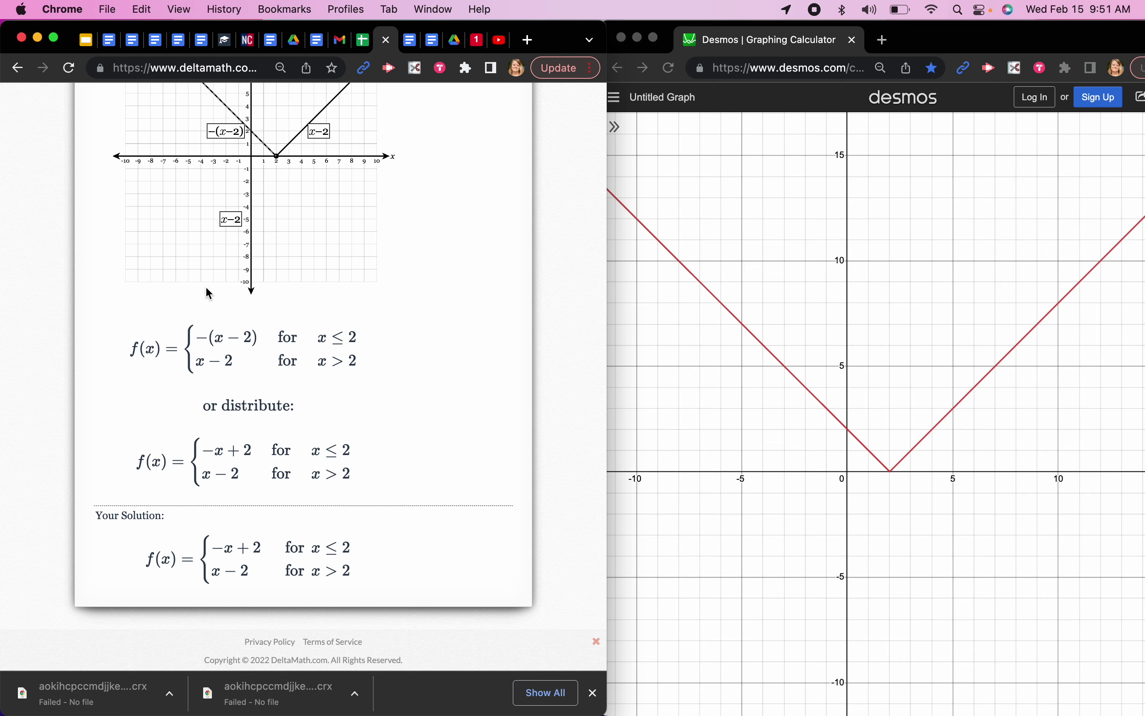
scroll(209, 292, up, 15)
Return to the Edit Assignment skills list and scroll down to the Complete Edit button.
click(97, 147)
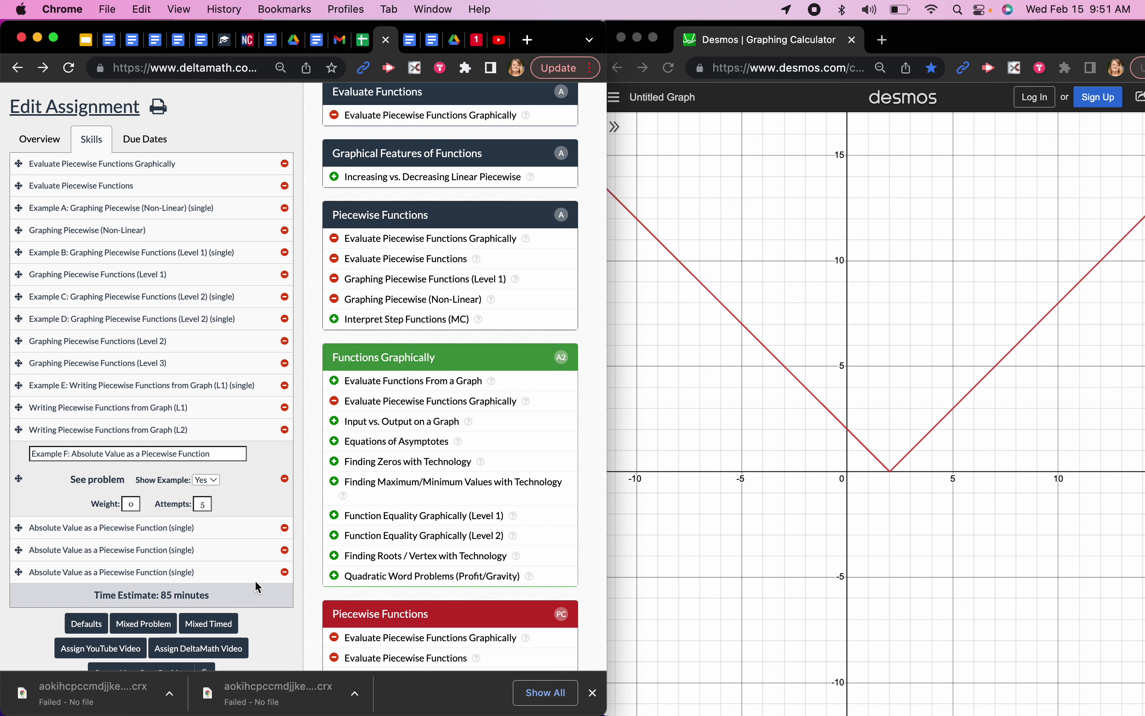
scroll(263, 614, down, 4)
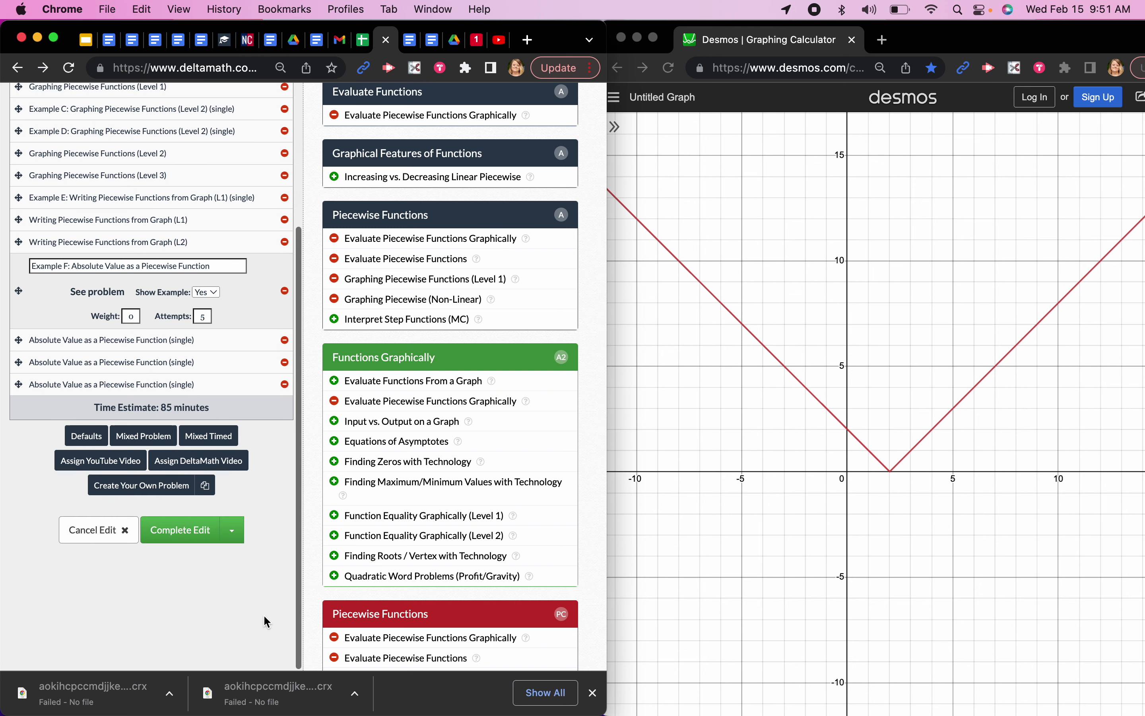
scroll(263, 614, up, 4)
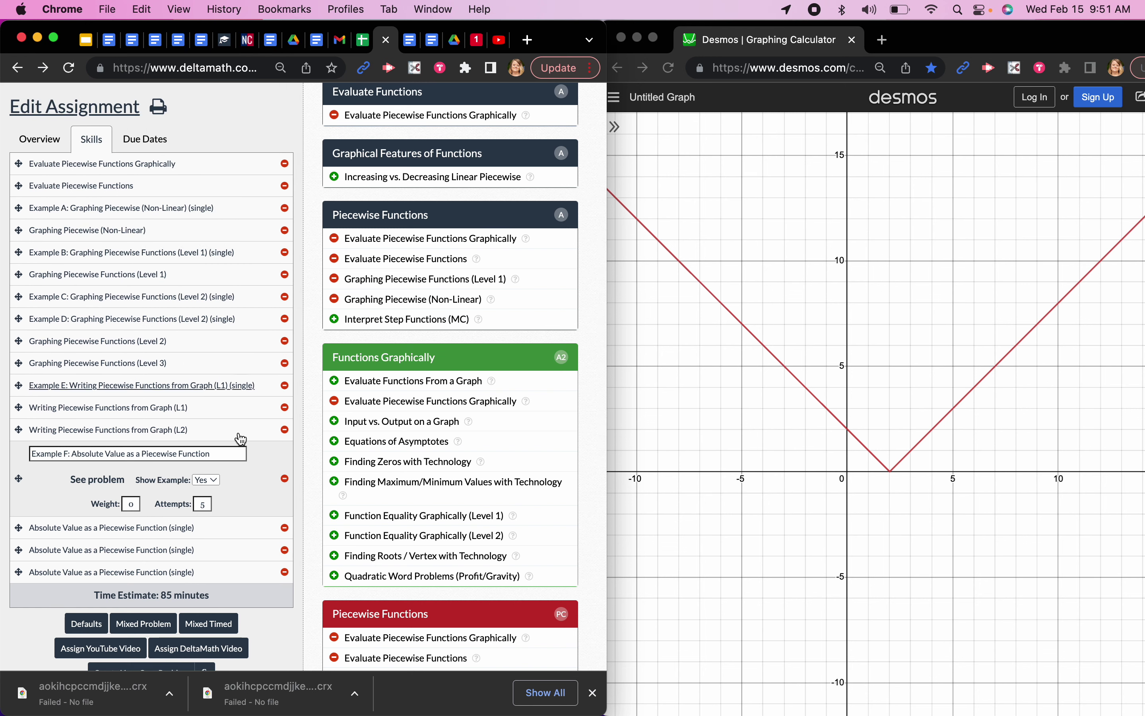
scroll(279, 521, down, 4)
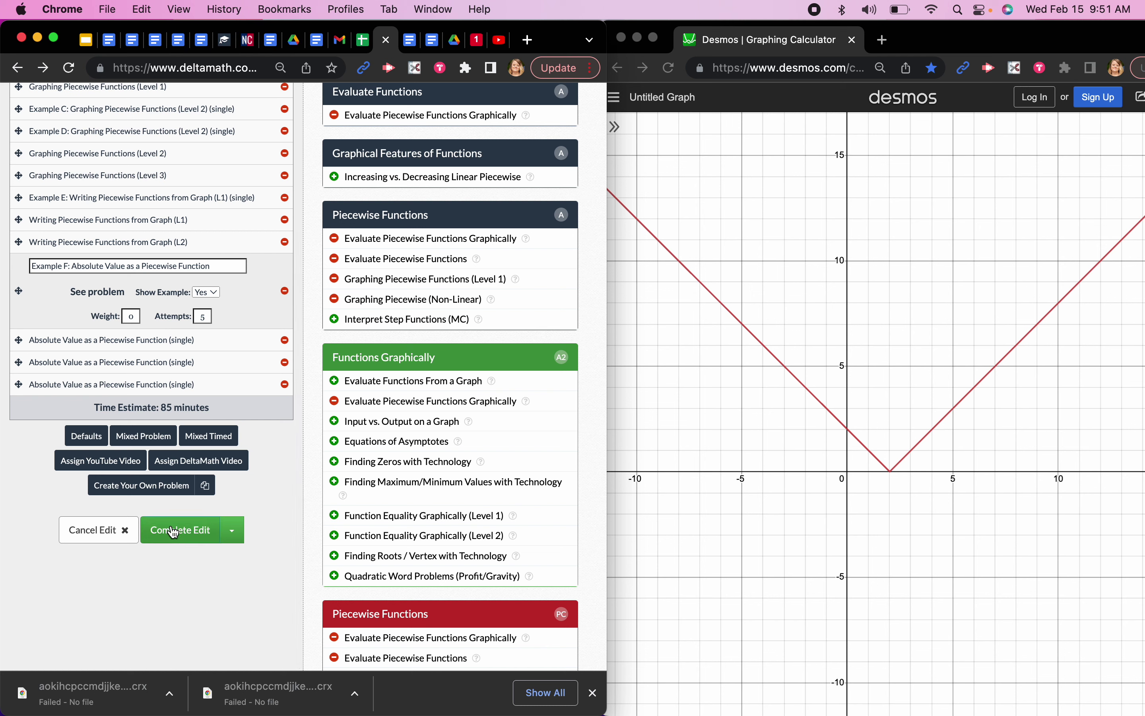